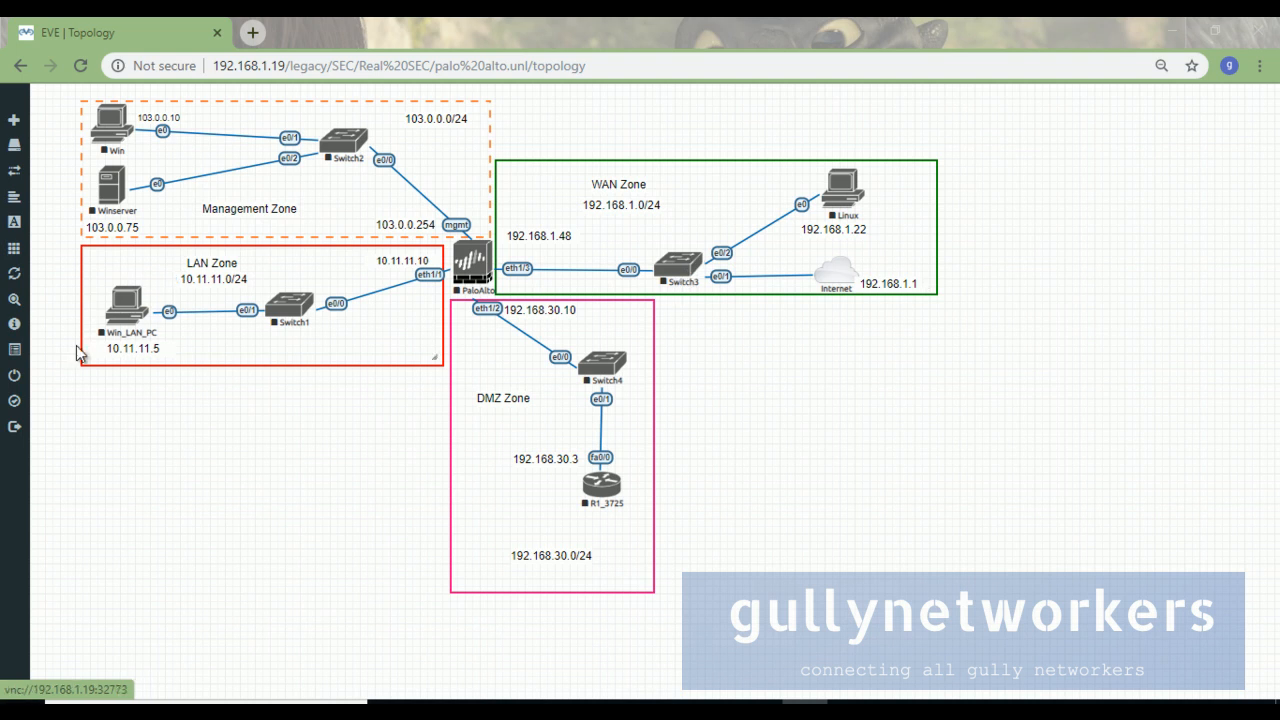
Close the current lab and delete the existing PaloAlto Lab.unl from the PaloAlto Lab folder.
{"action": "mouse_move", "coordinate": [57, 401]}
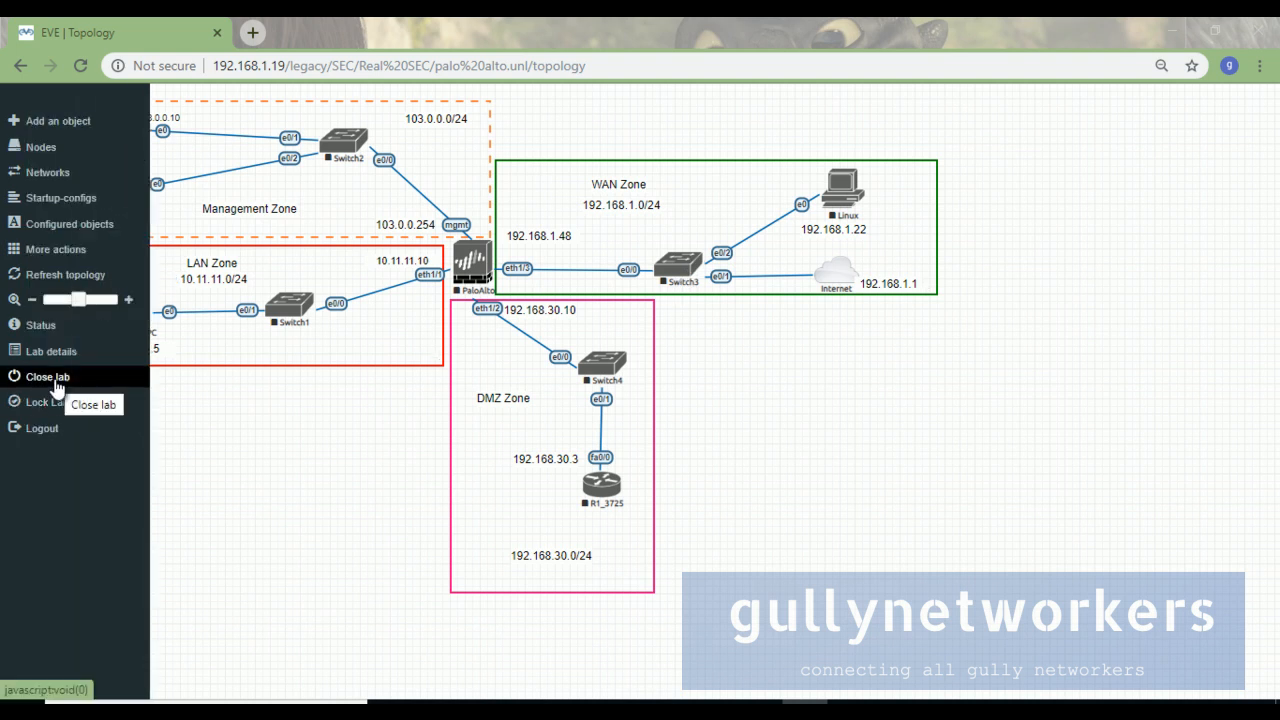
{"action": "left_click", "coordinate": [56, 382]}
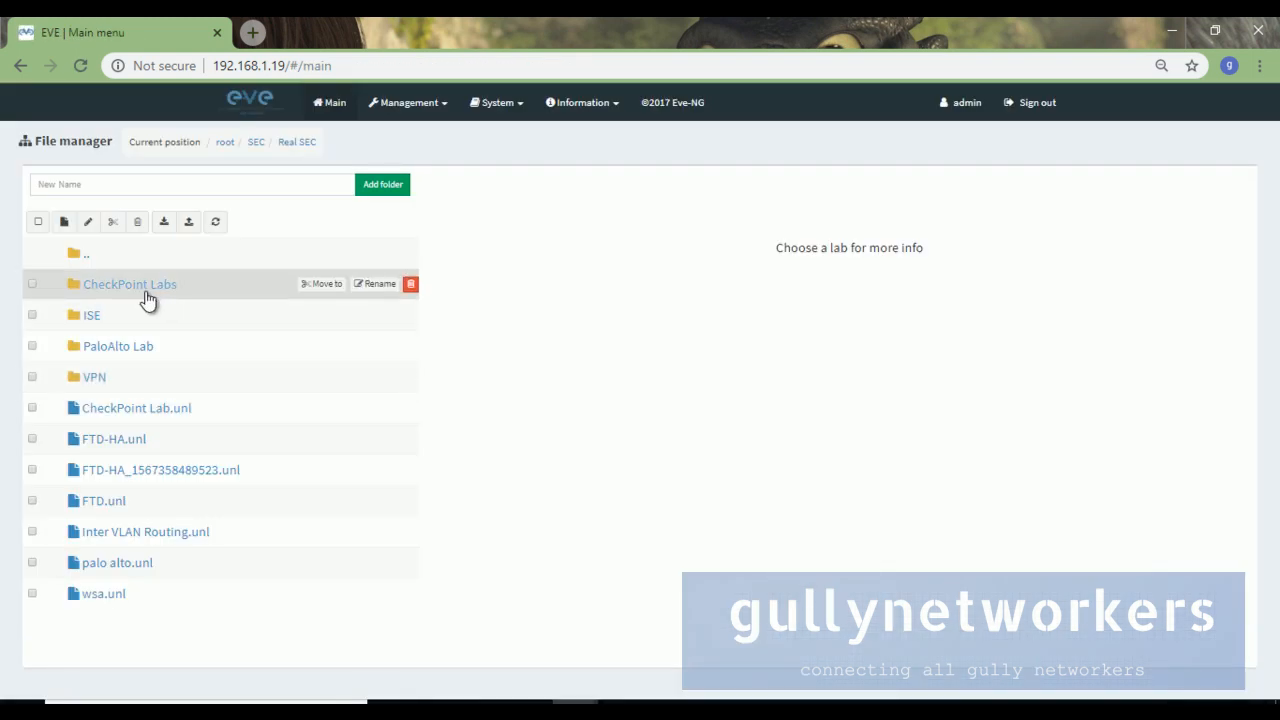
{"action": "left_click", "coordinate": [108, 350]}
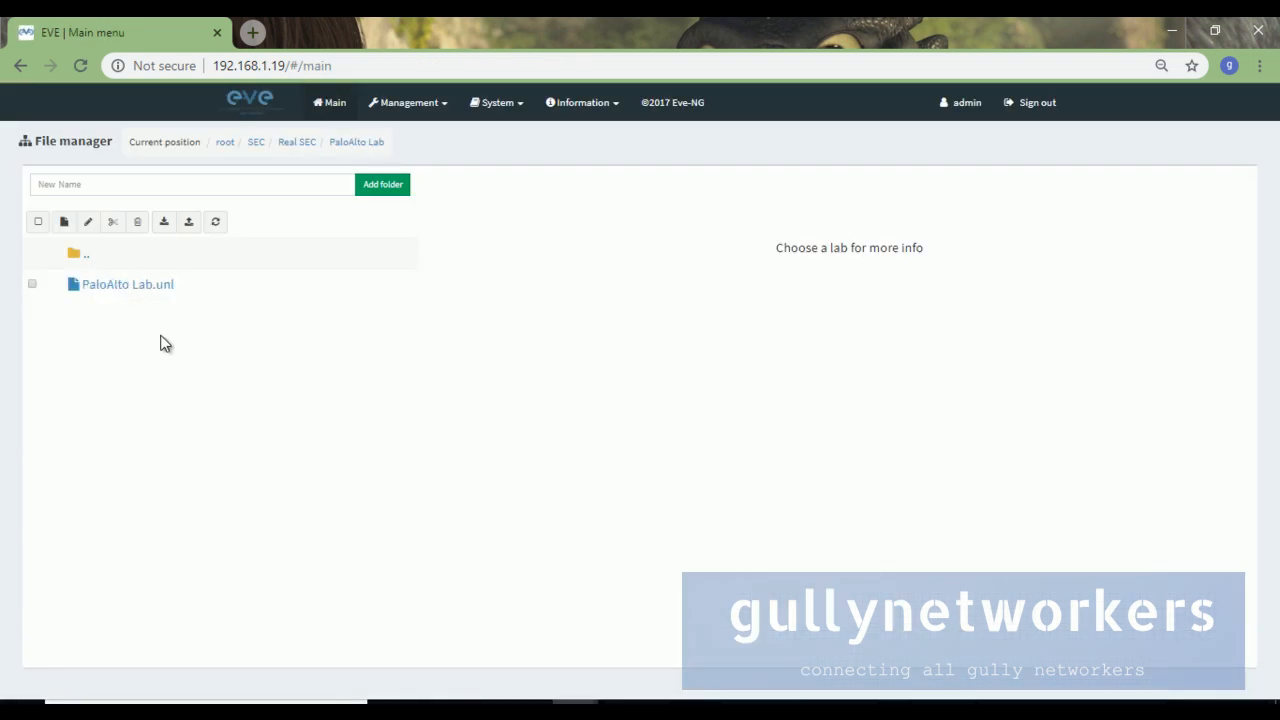
{"action": "left_click", "coordinate": [409, 284]}
{"action": "left_click", "coordinate": [715, 195]}
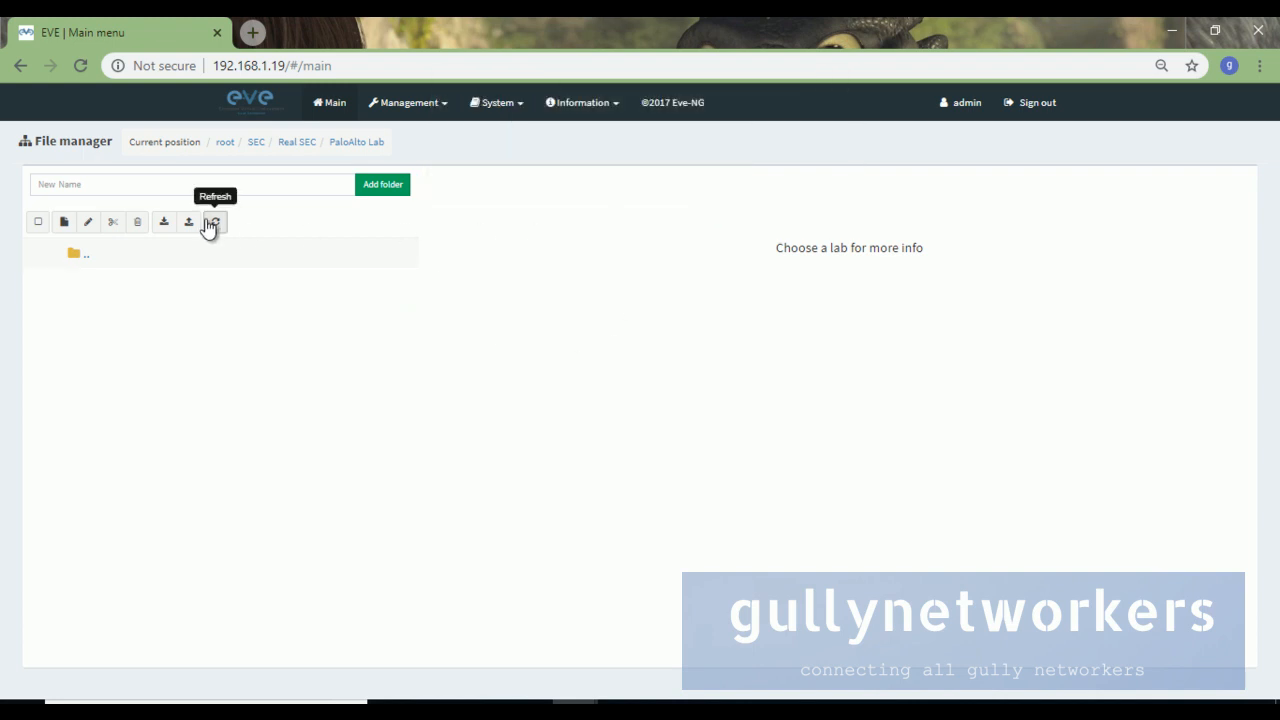
Create a new lab named PaloAlto Lab in this folder, filling in the author's name.
{"action": "left_click", "coordinate": [66, 226]}
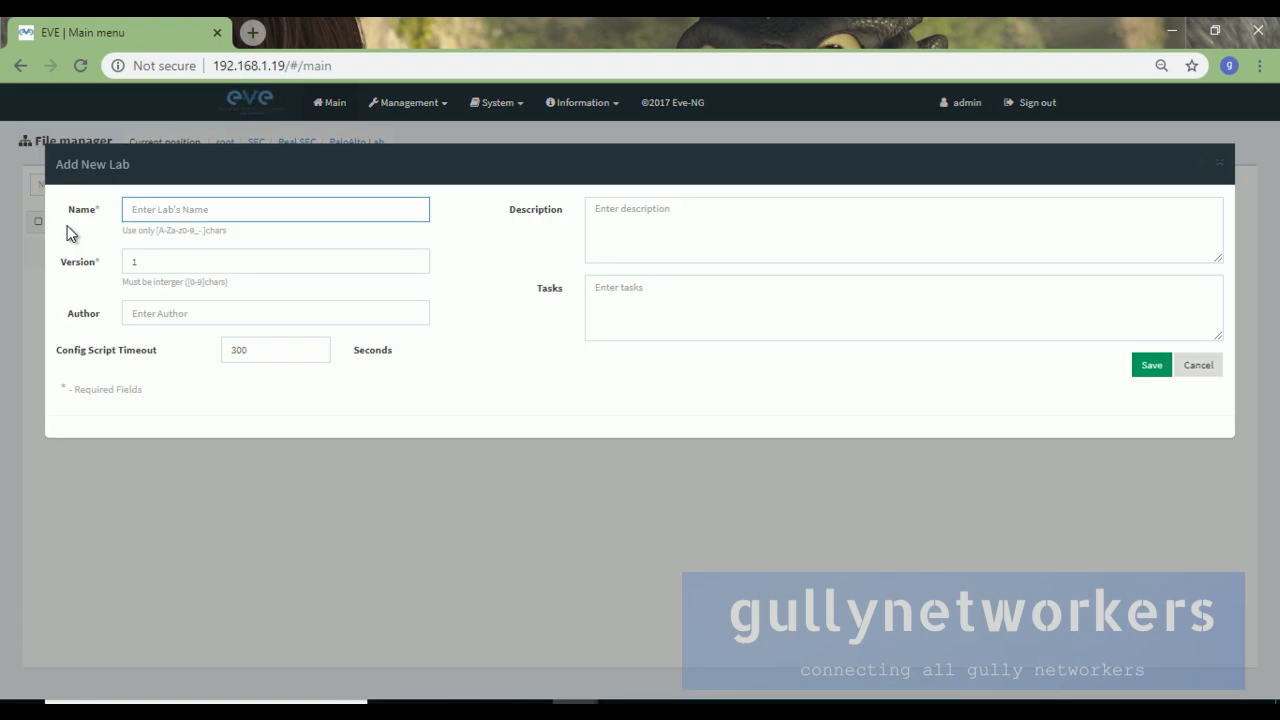
{"action": "left_click", "coordinate": [256, 205]}
{"action": "type", "text": "Palo"}
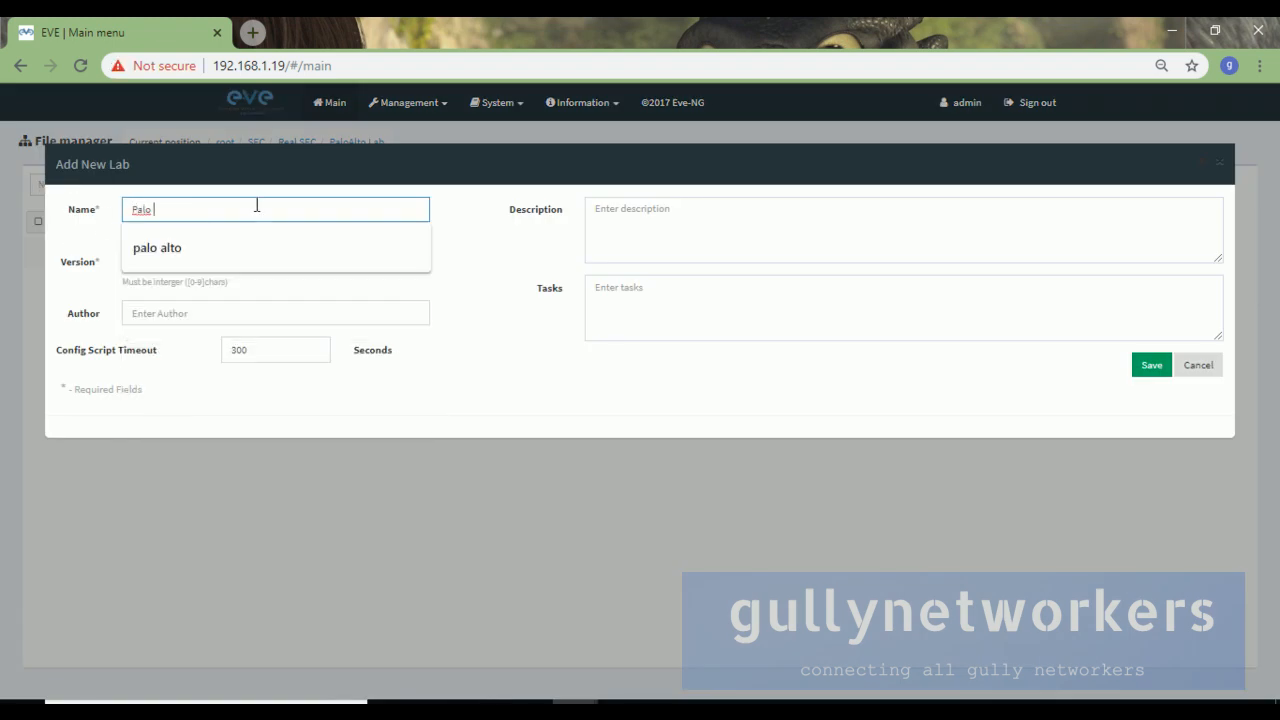
{"action": "key", "text": "BackSpace"}
{"action": "type", "text": "Alto Lab"}
{"action": "left_click", "coordinate": [189, 304]}
{"action": "type", "text": "Vivek Kathayat"}
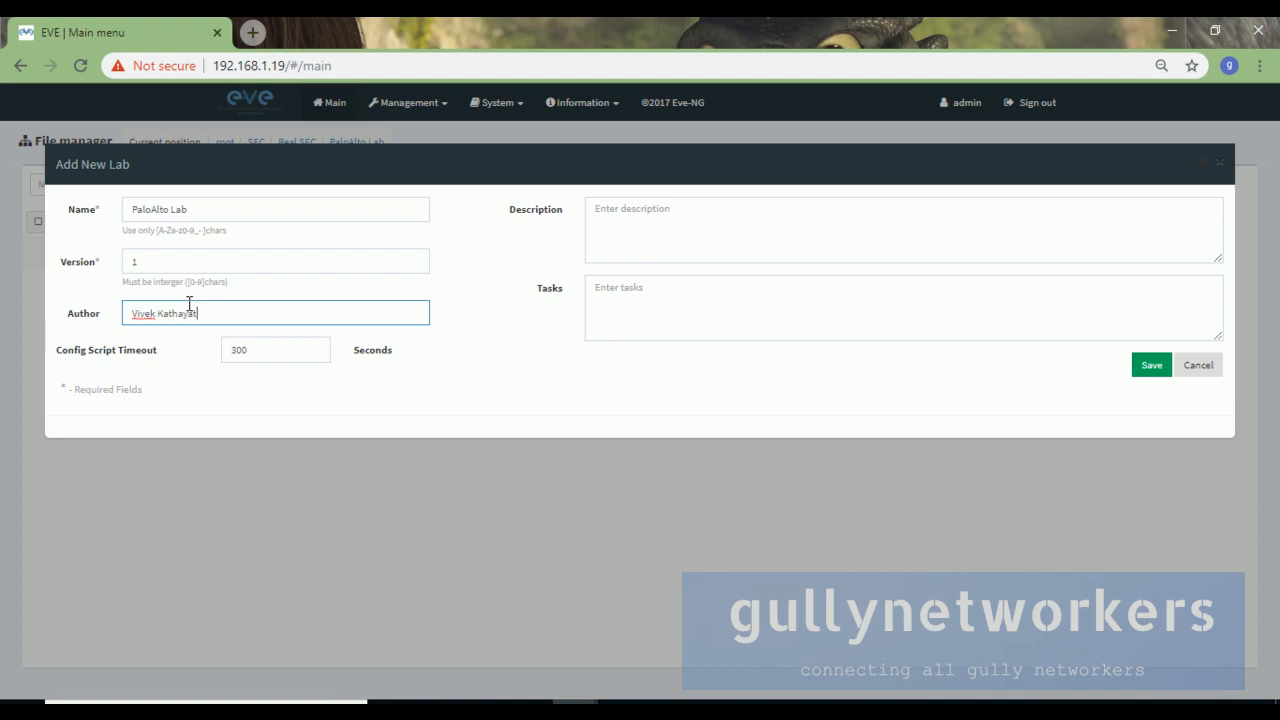
{"action": "left_click", "coordinate": [1150, 367]}
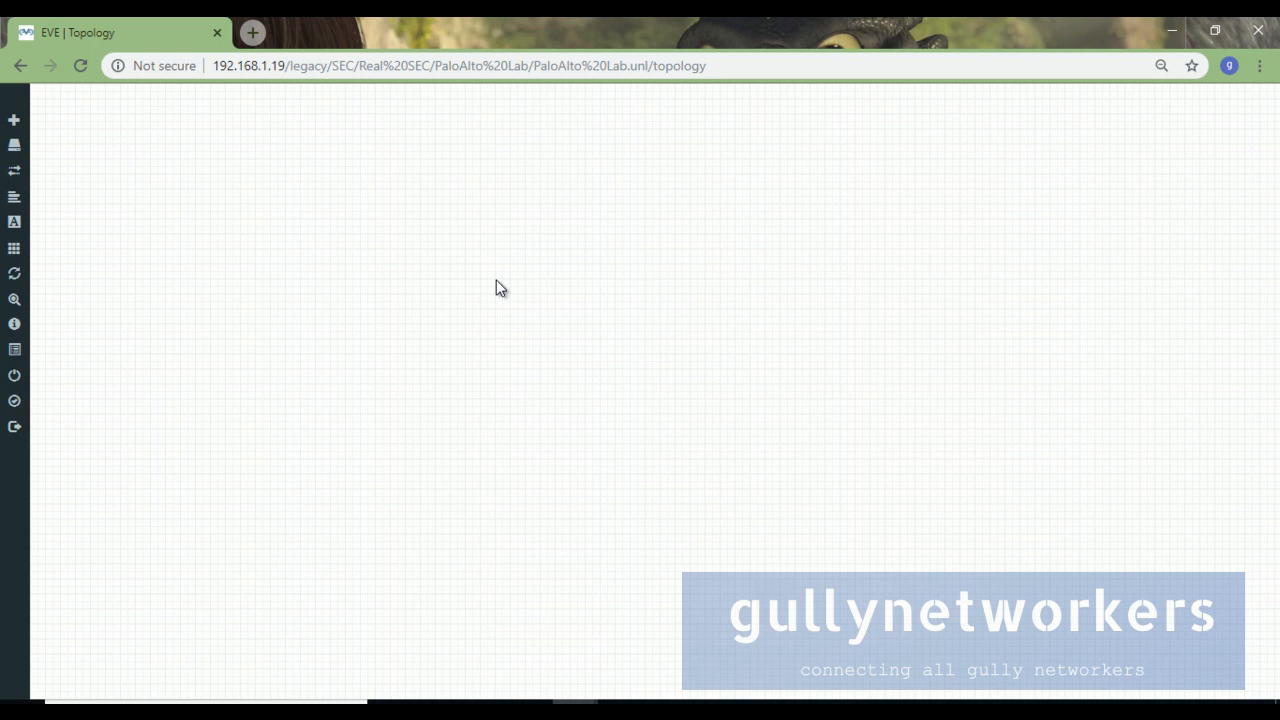
Add a Palo Alto VM-100 Firewall node to the empty topology with its default template settings.
{"action": "right_click", "coordinate": [543, 230]}
{"action": "left_click", "coordinate": [598, 258]}
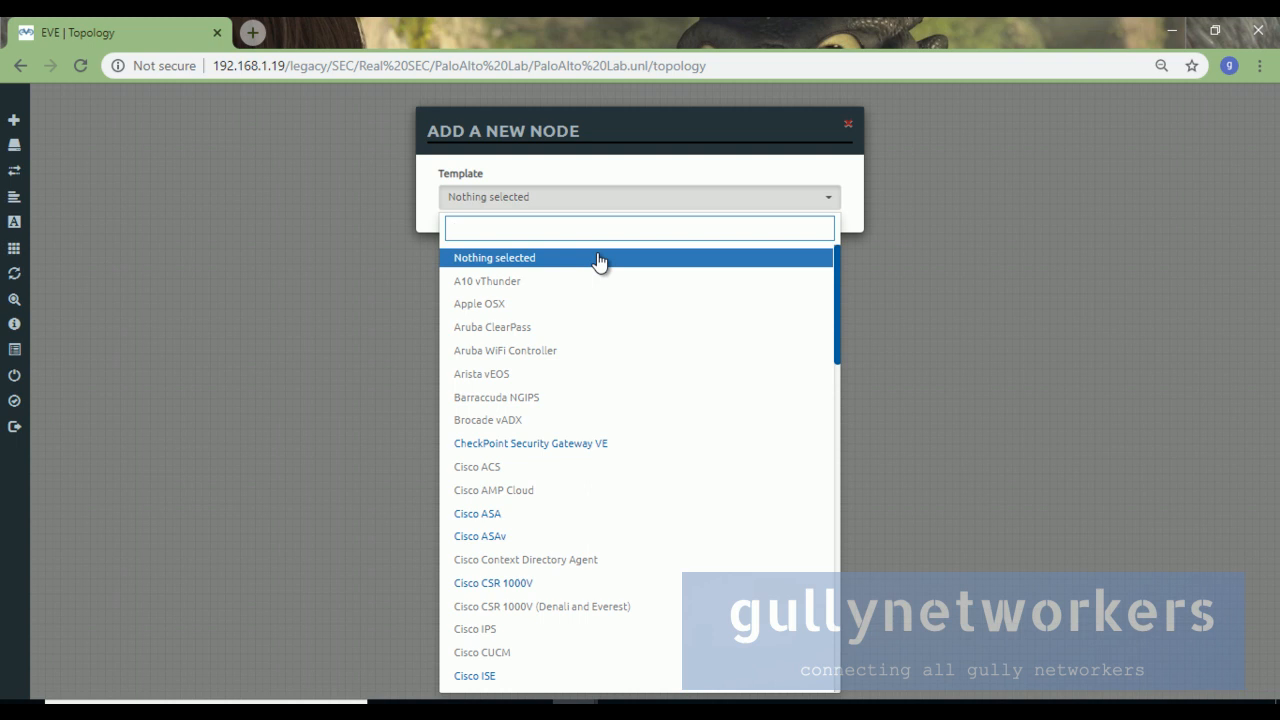
{"action": "type", "text": "Palo"}
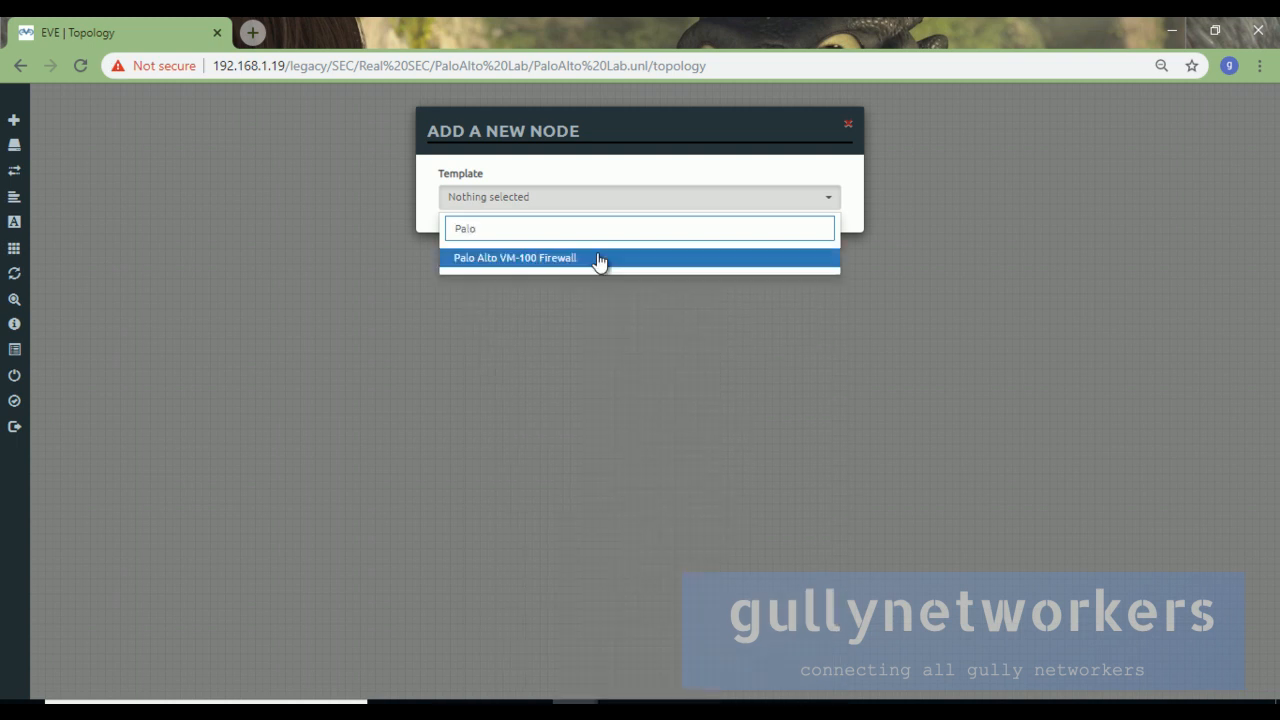
{"action": "left_click", "coordinate": [589, 266]}
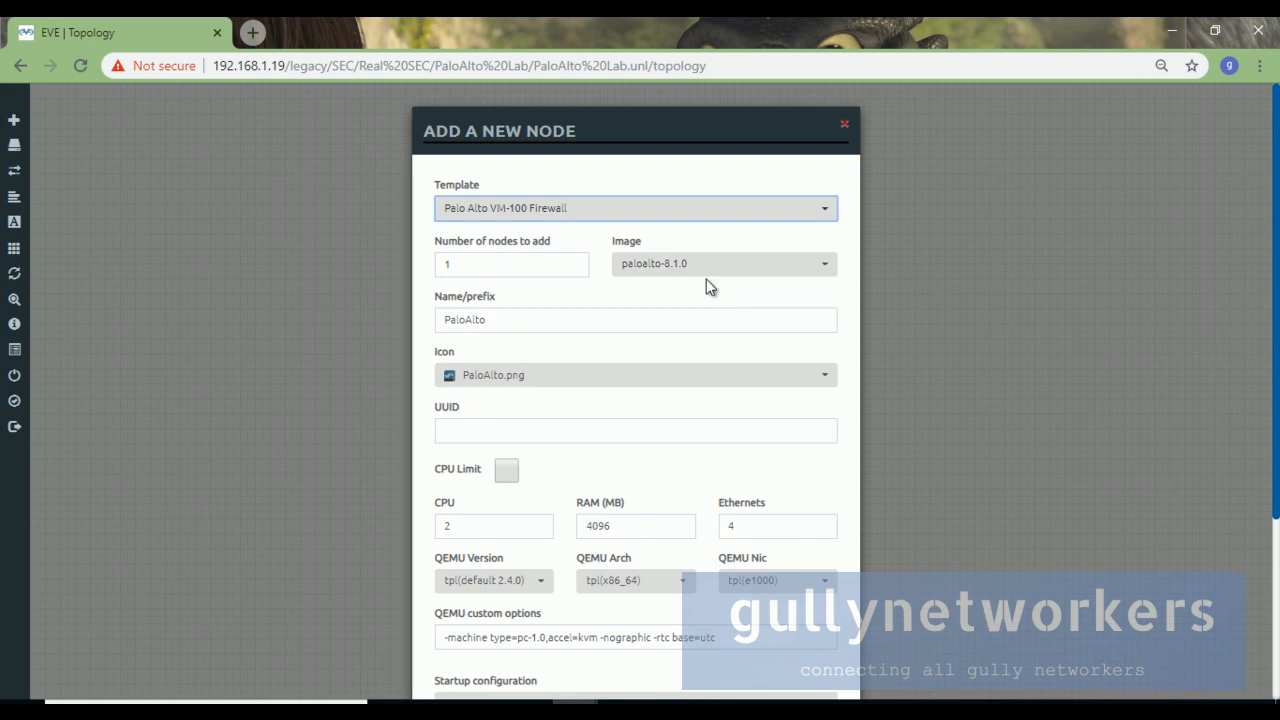
{"action": "scroll", "coordinate": [707, 288], "scroll_direction": "down", "scroll_amount": 2}
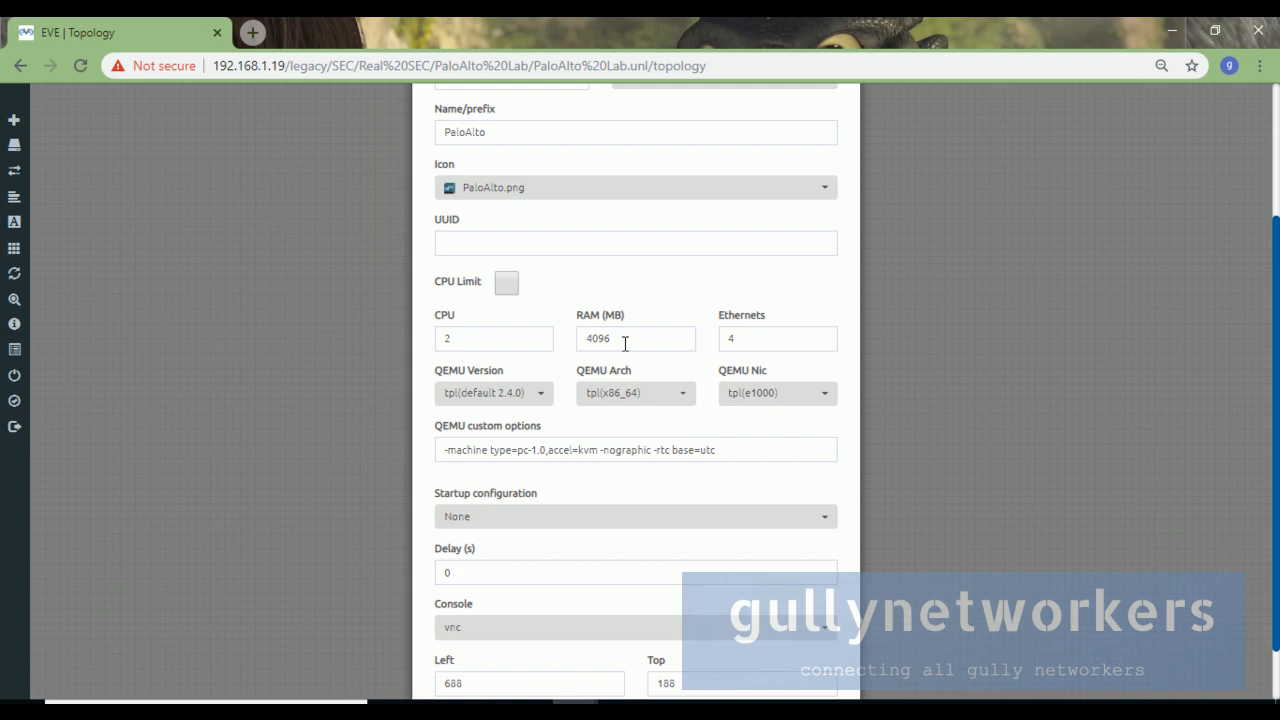
{"action": "scroll", "coordinate": [625, 343], "scroll_direction": "down", "scroll_amount": 1}
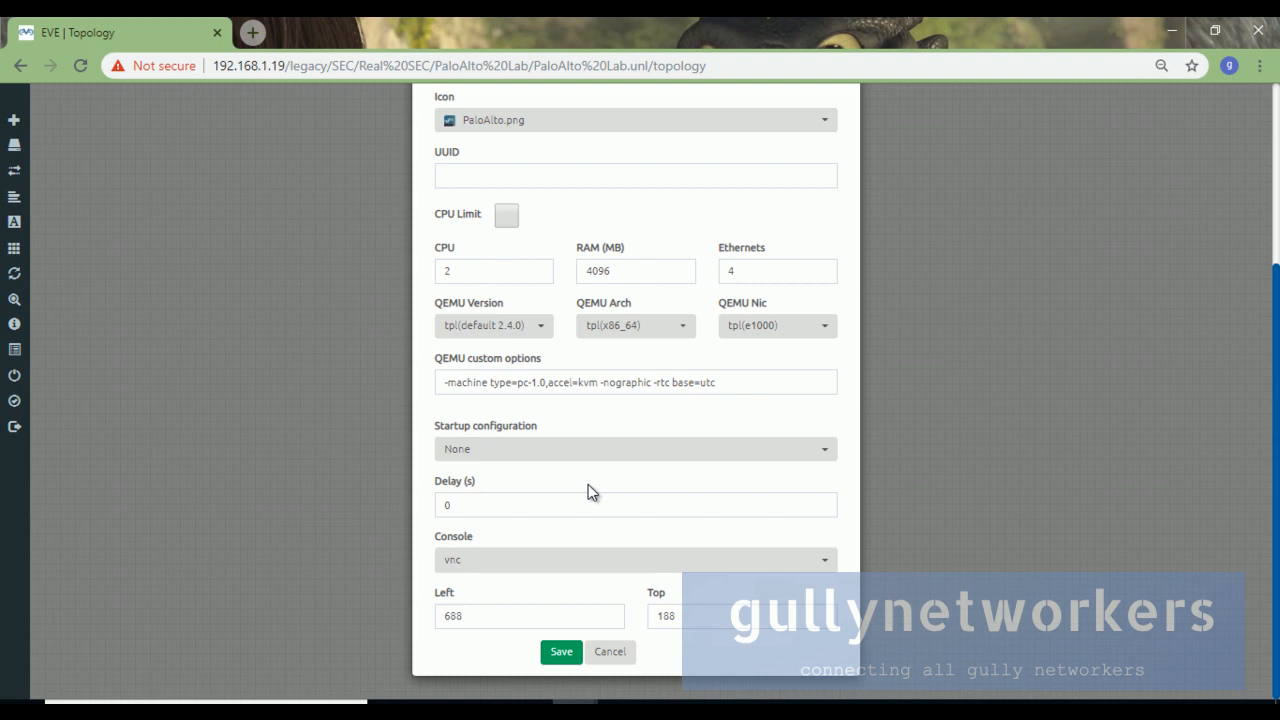
{"action": "left_click", "coordinate": [560, 655]}
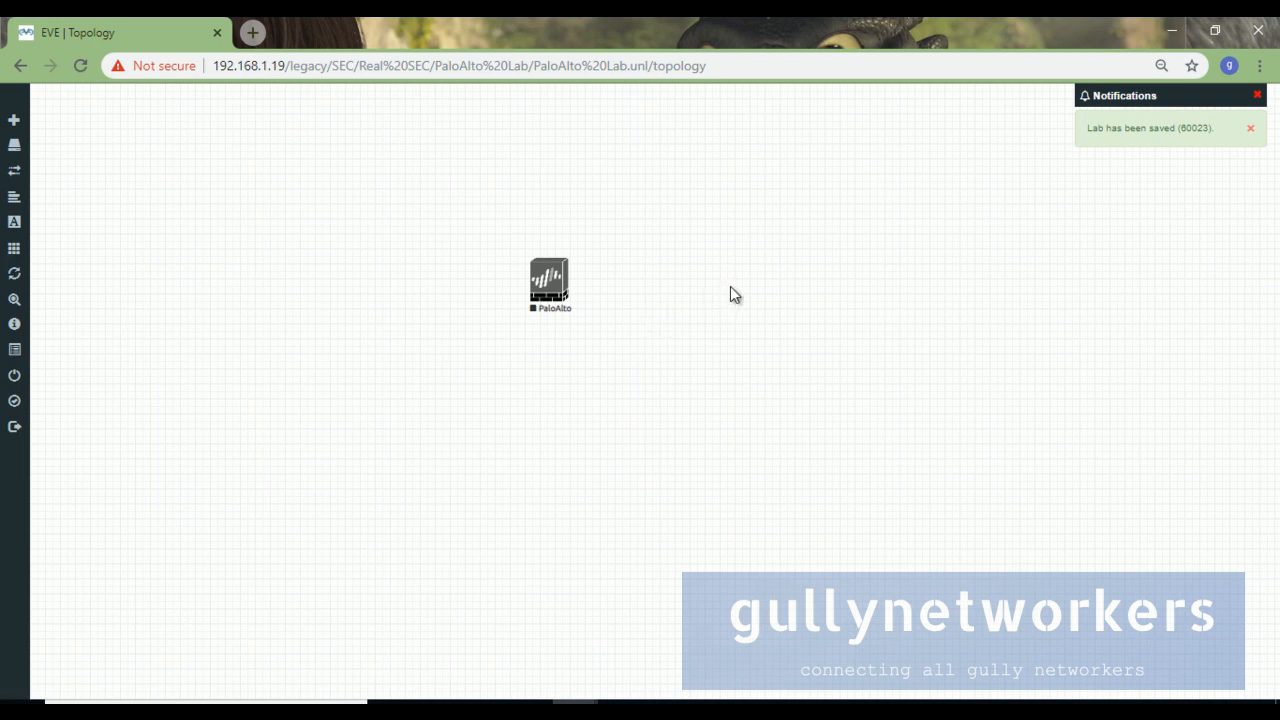
Set up a new node from the Cisco IOL template with the L2-ADVENTERPRISEK9-M-15.2-IRON-20151103.bin image.
{"action": "right_click", "coordinate": [781, 265]}
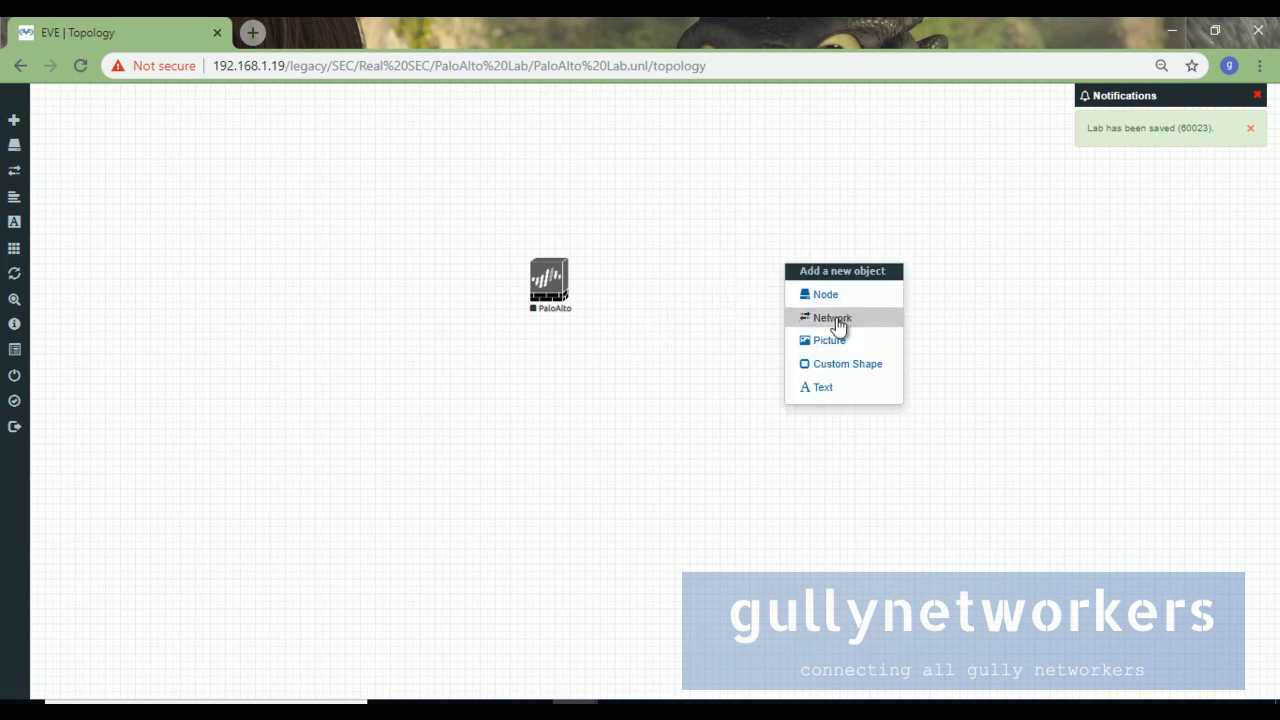
{"action": "left_click", "coordinate": [827, 296]}
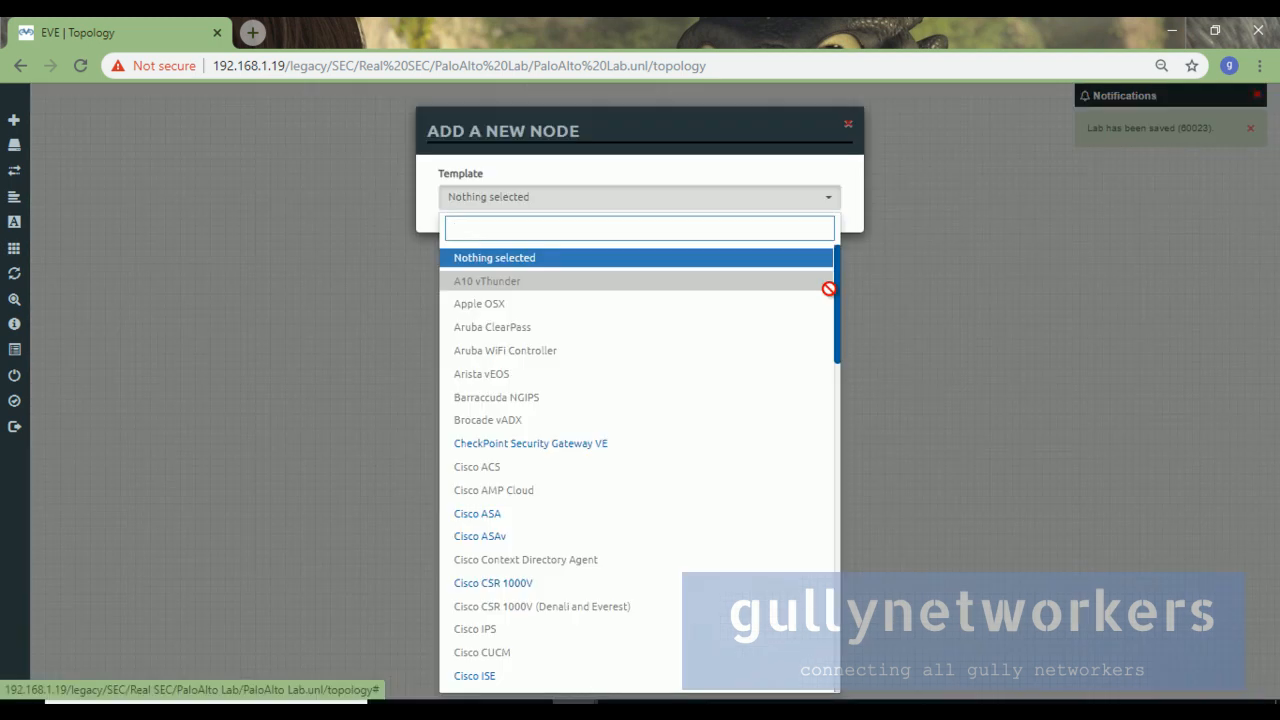
{"action": "type", "text": "iol"}
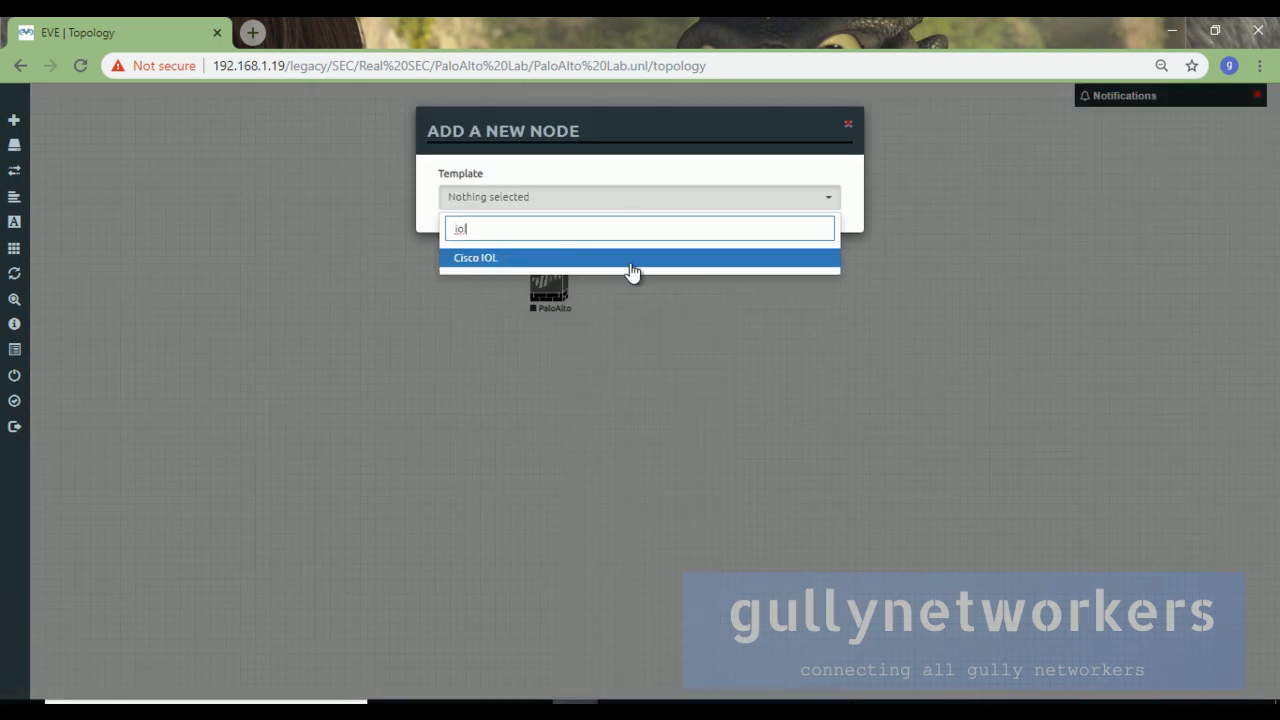
{"action": "left_click", "coordinate": [632, 271]}
{"action": "left_click", "coordinate": [694, 265]}
{"action": "left_click", "coordinate": [743, 355]}
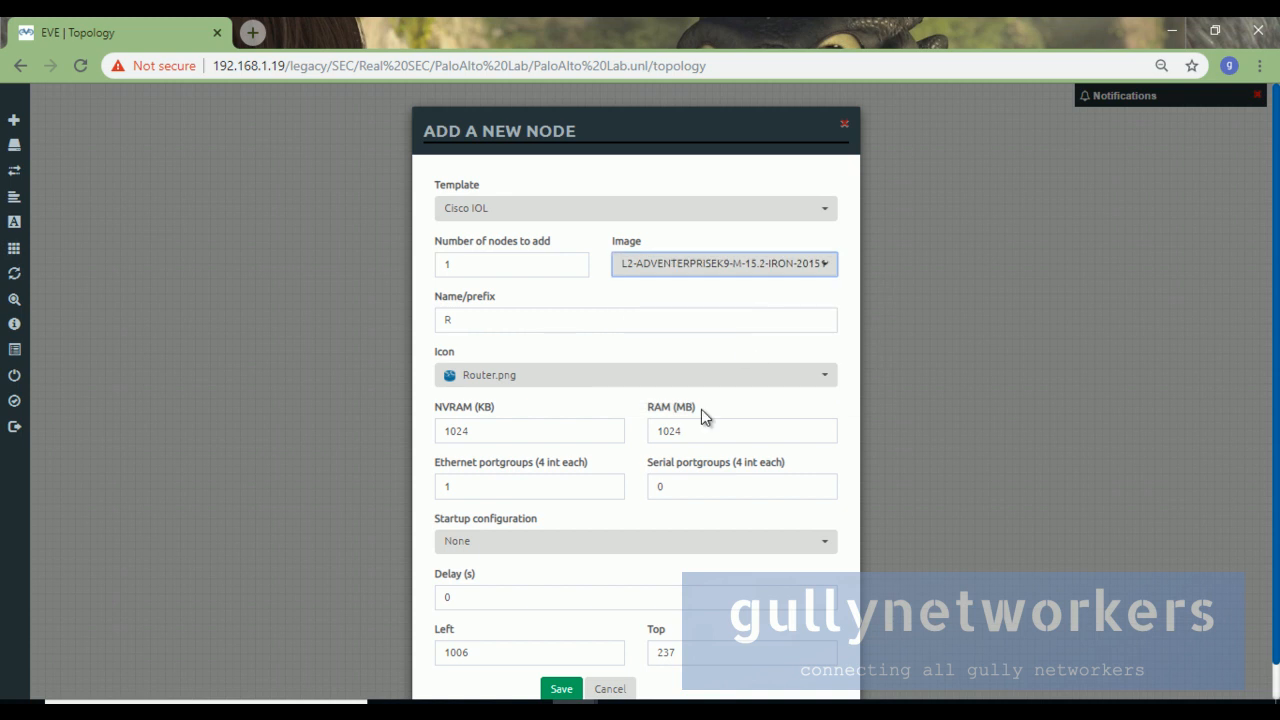
Give the new node the Switch.png icon and the name Switch, and save it to the topology.
{"action": "scroll", "coordinate": [643, 553], "scroll_direction": "down", "scroll_amount": 1}
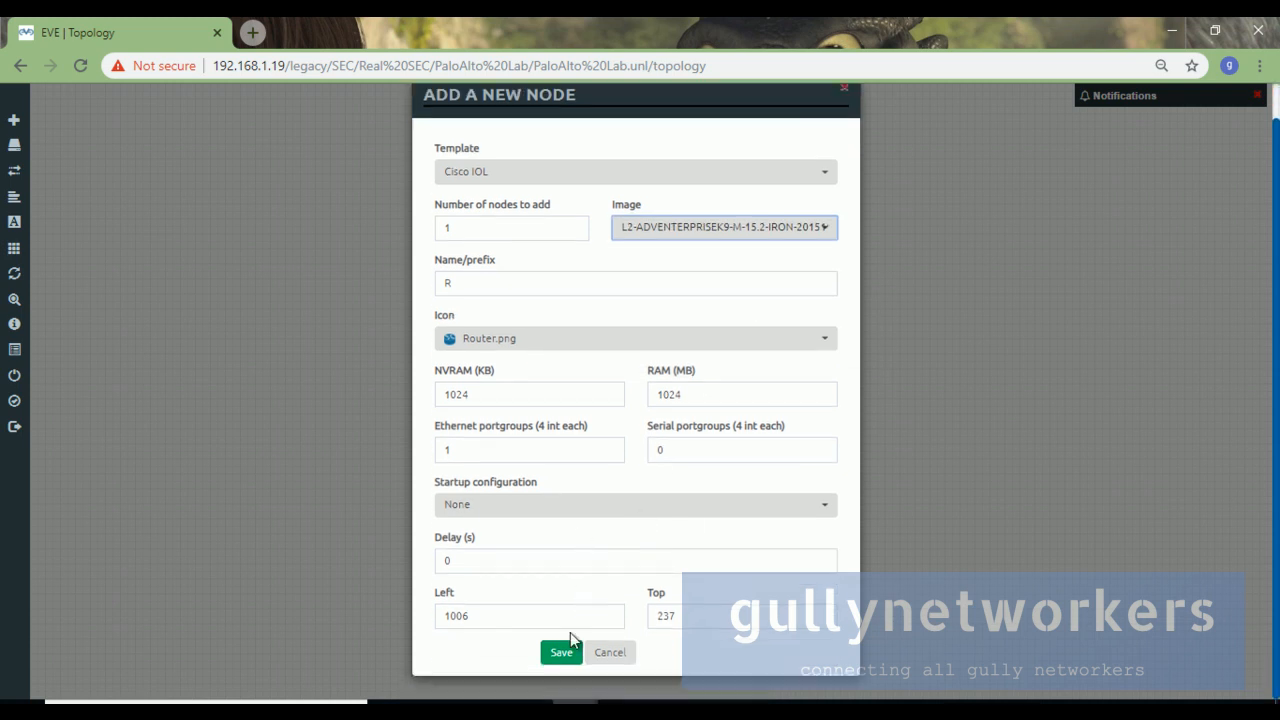
{"action": "left_click", "coordinate": [497, 338]}
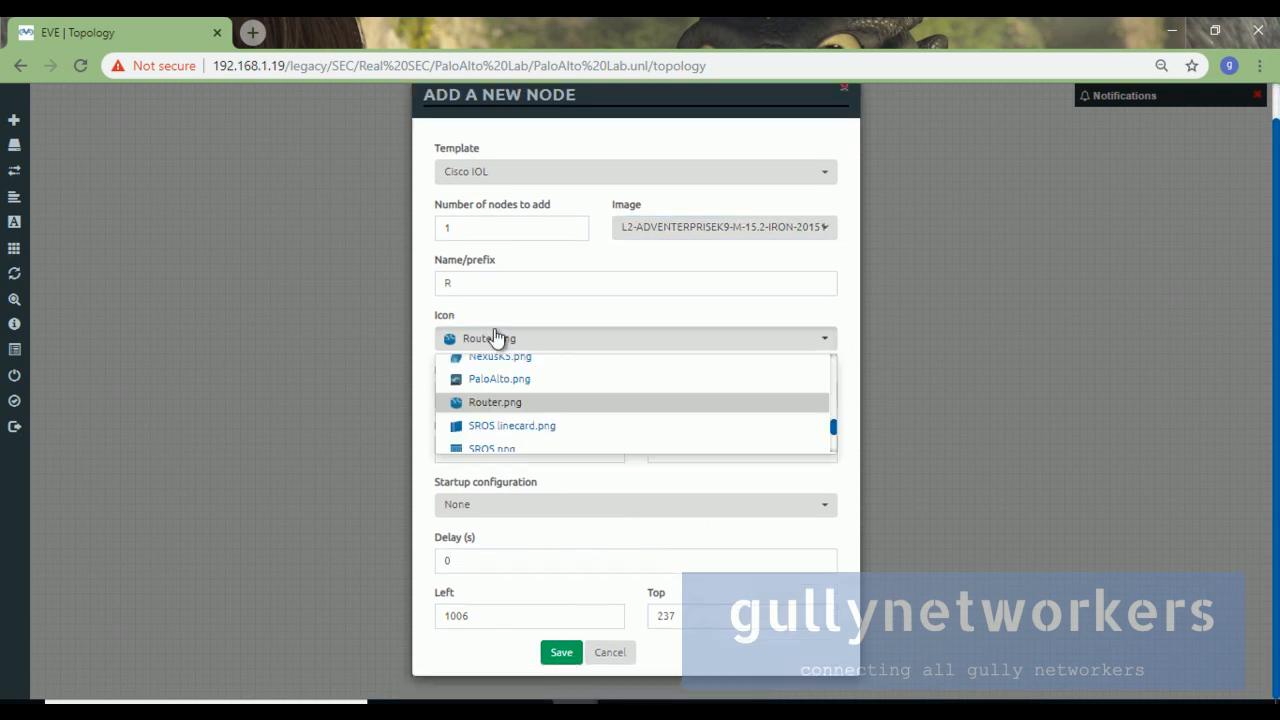
{"action": "scroll", "coordinate": [495, 340], "scroll_direction": "down", "scroll_amount": 2}
{"action": "left_click", "coordinate": [503, 380]}
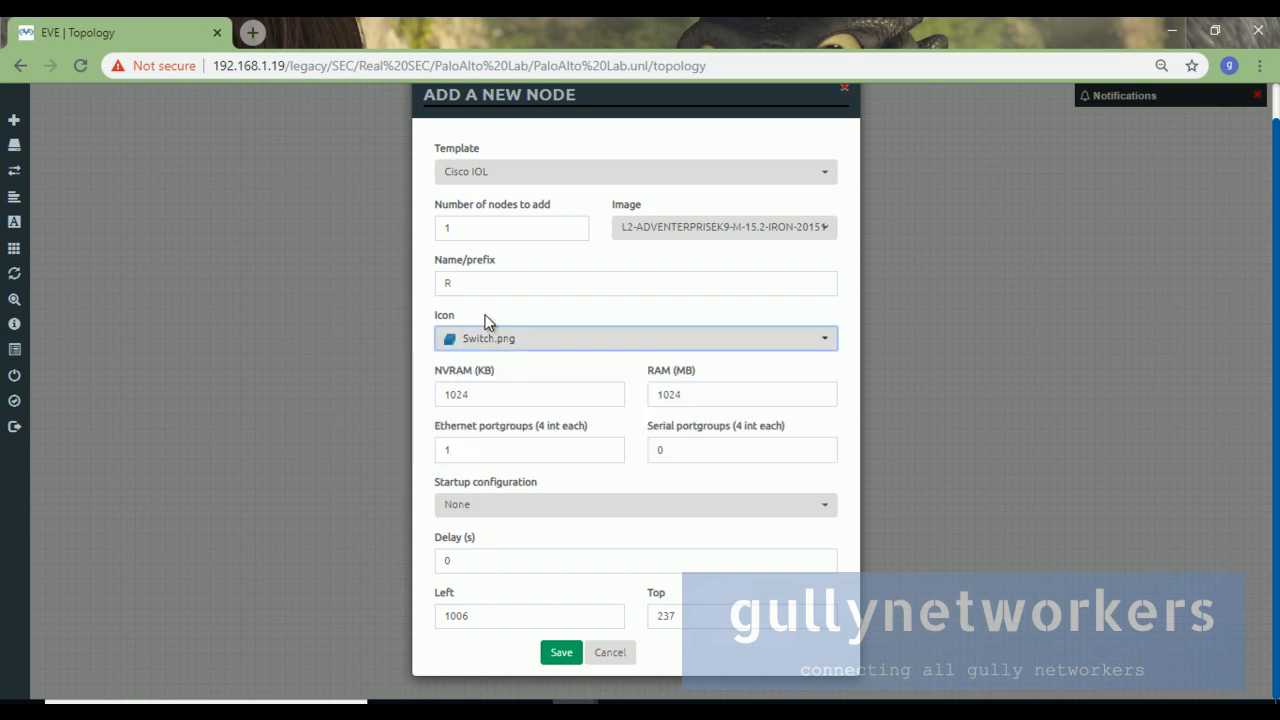
{"action": "left_click", "coordinate": [474, 278]}
{"action": "key", "text": "BackSpace"}
{"action": "type", "text": "Swi"}
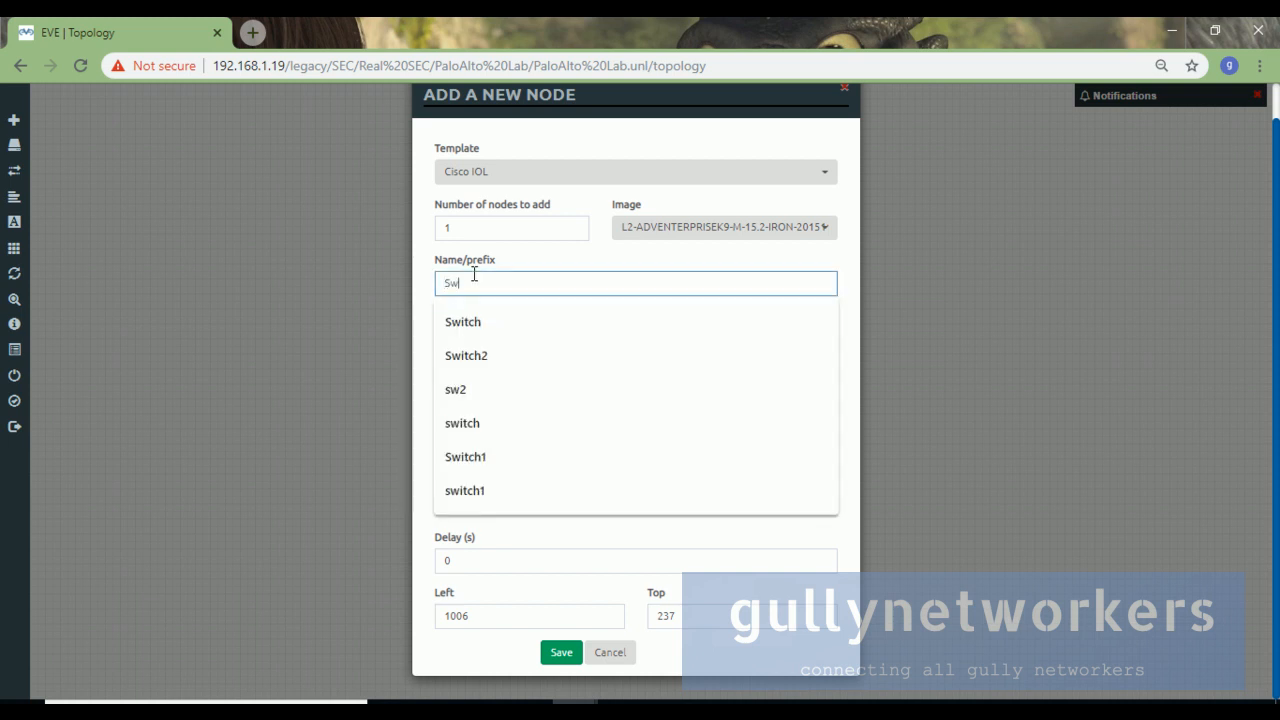
{"action": "type", "text": "tch"}
{"action": "left_click", "coordinate": [465, 321]}
{"action": "left_click", "coordinate": [560, 652]}
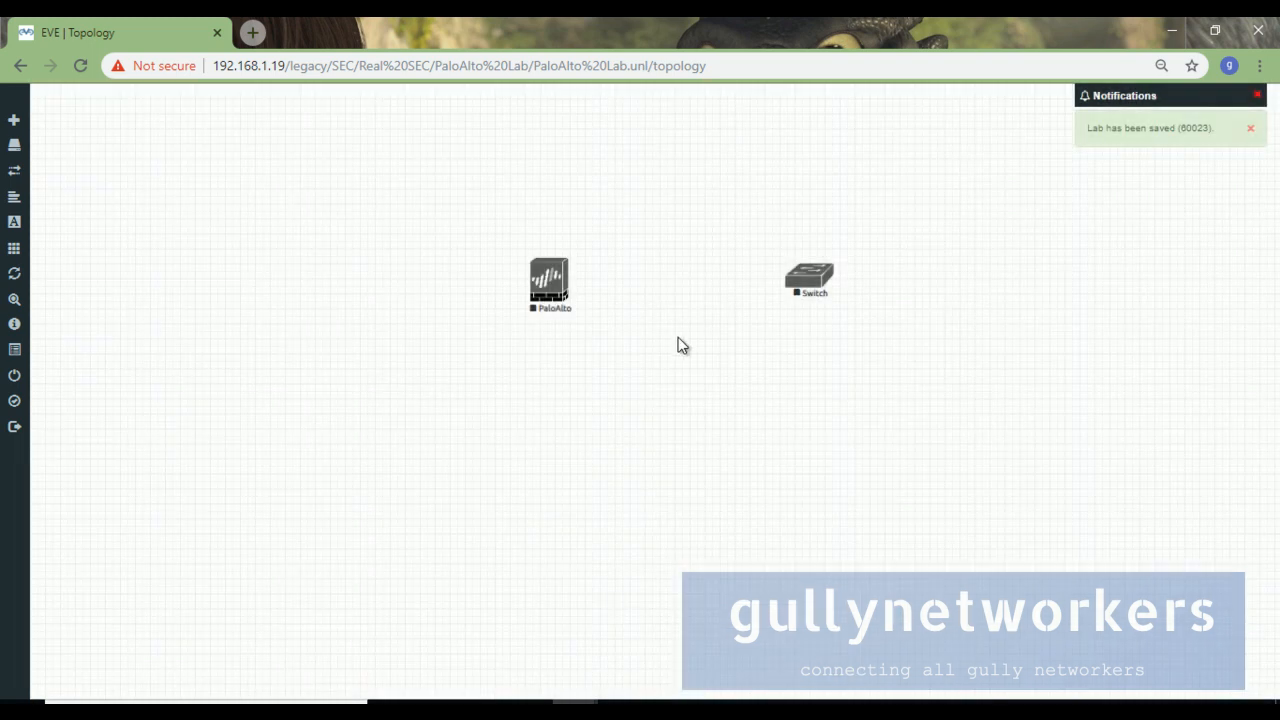
Move the Switch node to the other side of the PaloAlto firewall and delete it from the topology.
{"action": "left_click_drag", "start_coordinate": [810, 288], "coordinate": [345, 292]}
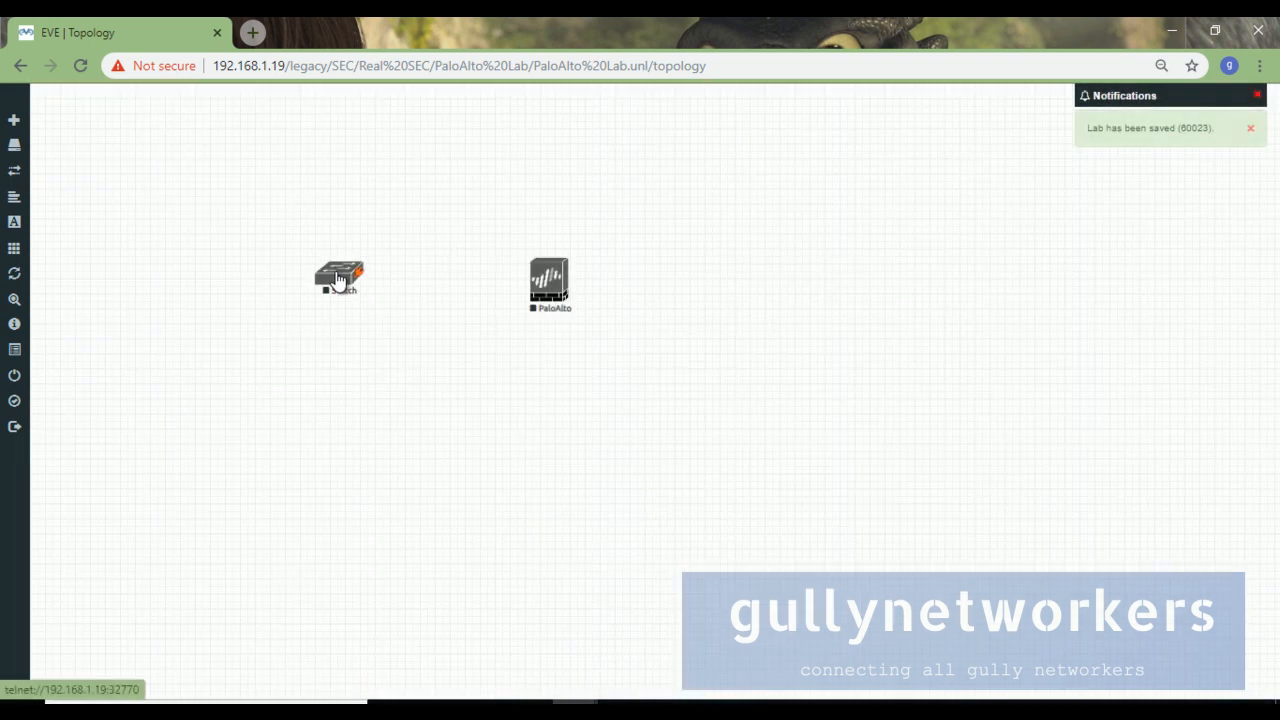
{"action": "left_click_drag", "start_coordinate": [407, 258], "coordinate": [330, 332]}
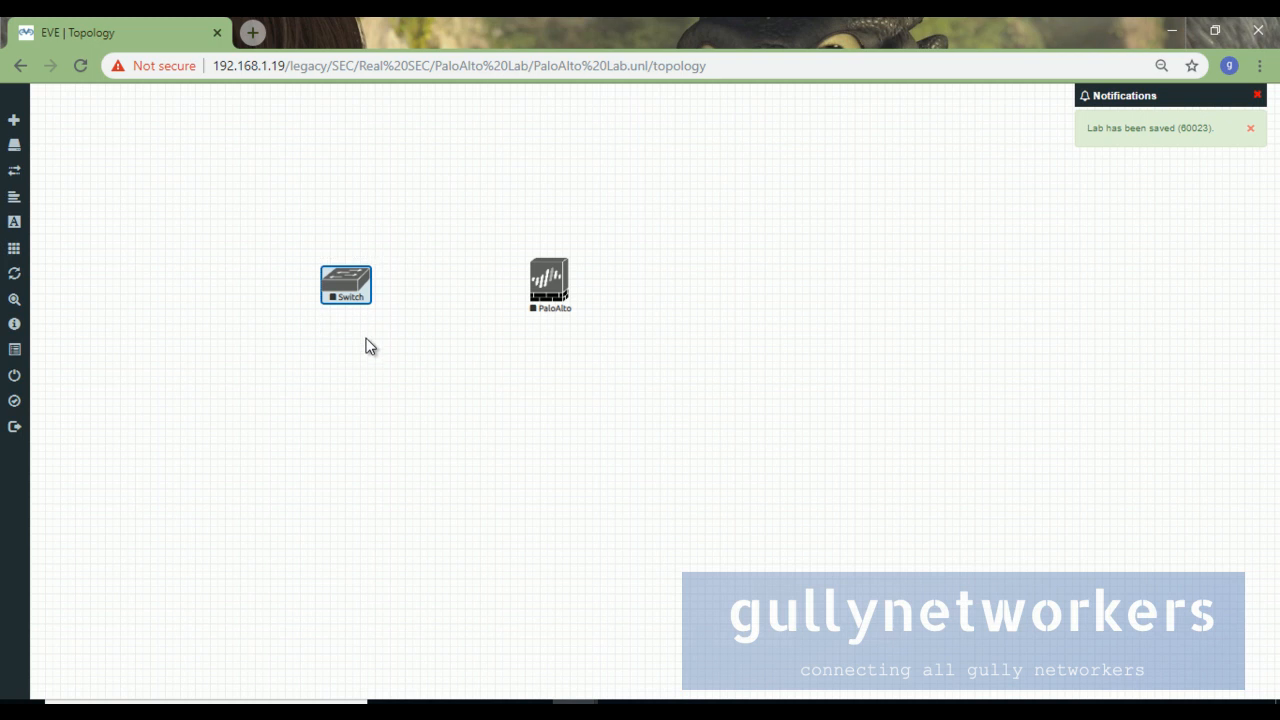
{"action": "right_click", "coordinate": [340, 288]}
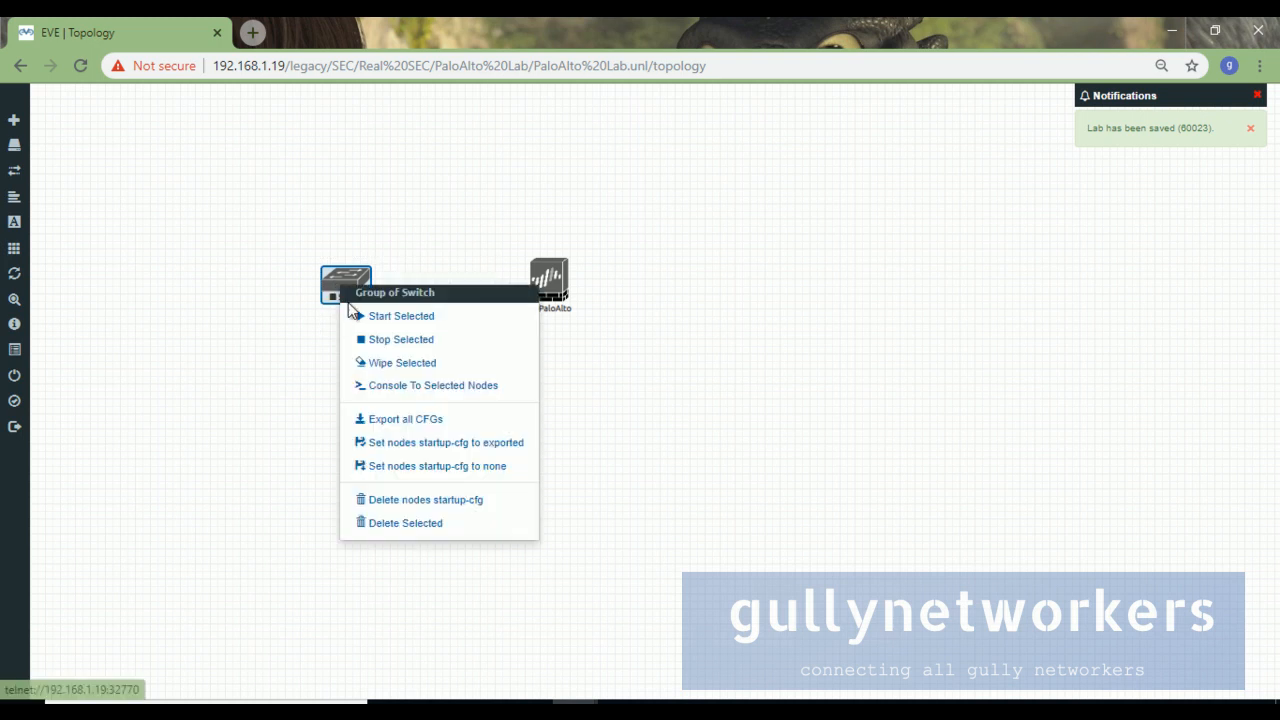
{"action": "left_click", "coordinate": [418, 520]}
{"action": "left_click", "coordinate": [594, 202]}
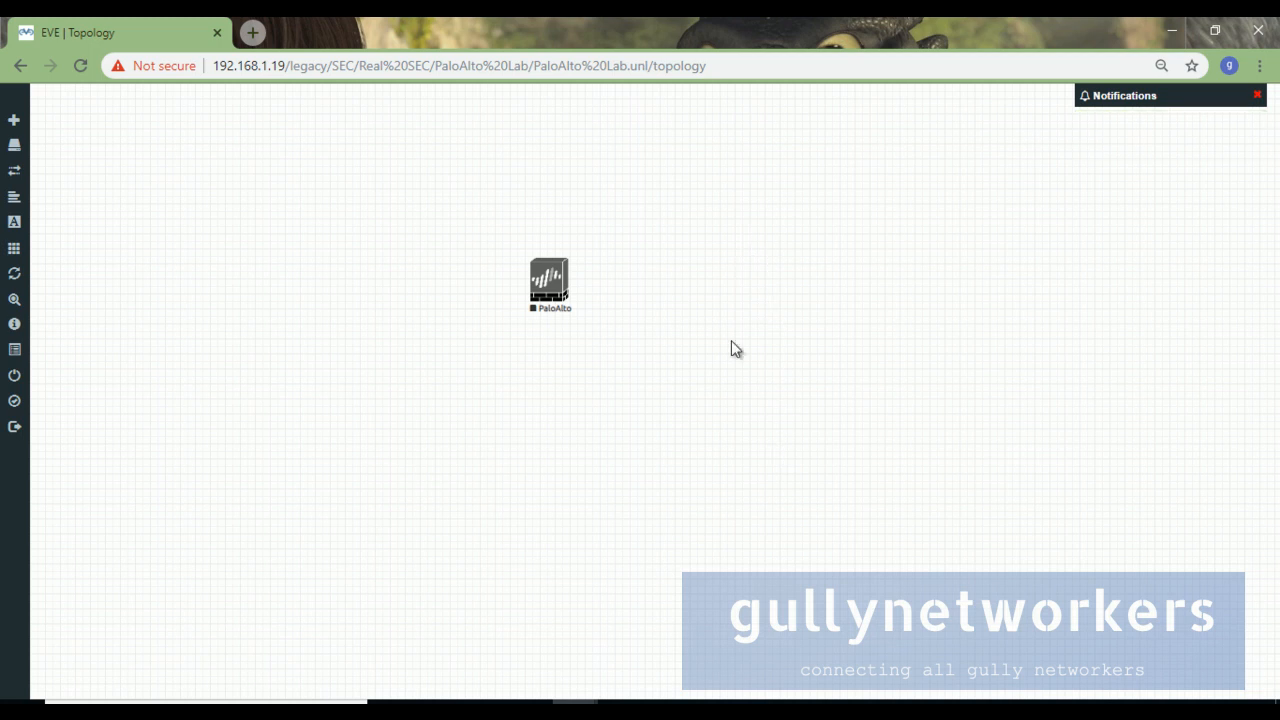
Set up a Cisco IOL node to the left of the firewall with the L2-ADVENTERPRISEK9-M-15.2-IRON-20151103.bin image.
{"action": "right_click", "coordinate": [153, 260]}
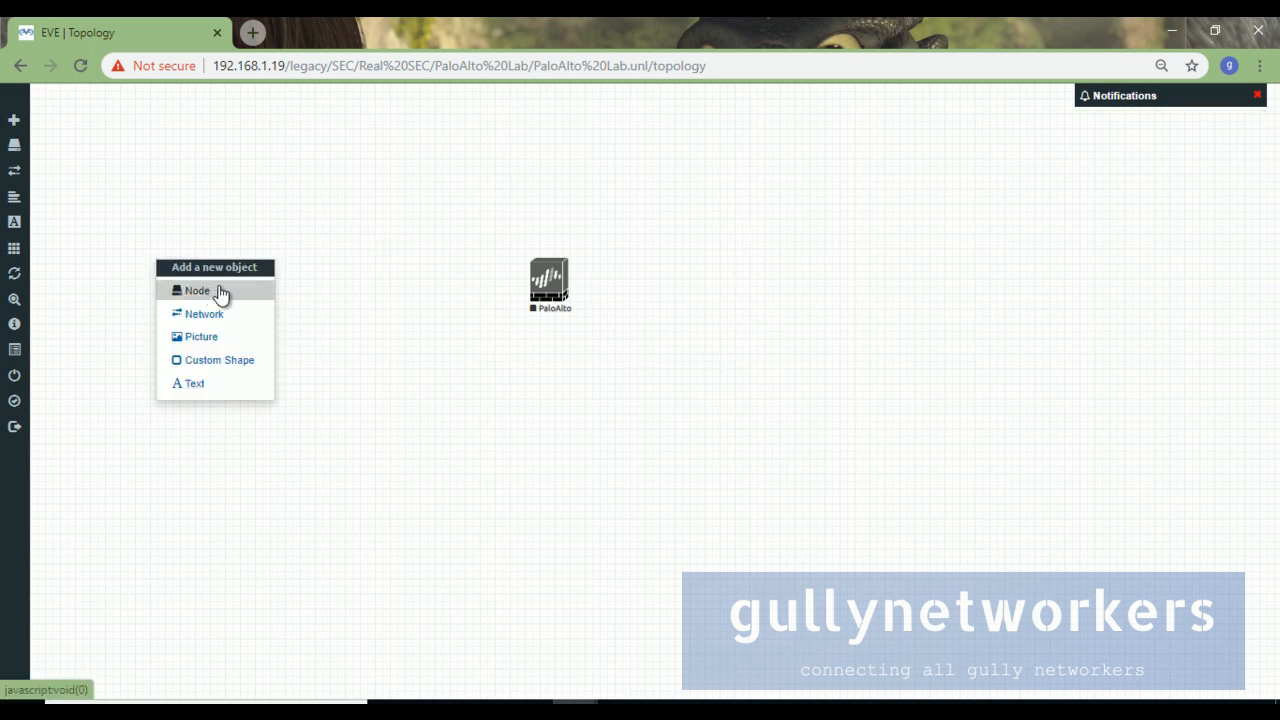
{"action": "left_click", "coordinate": [215, 291]}
{"action": "type", "text": "iol"}
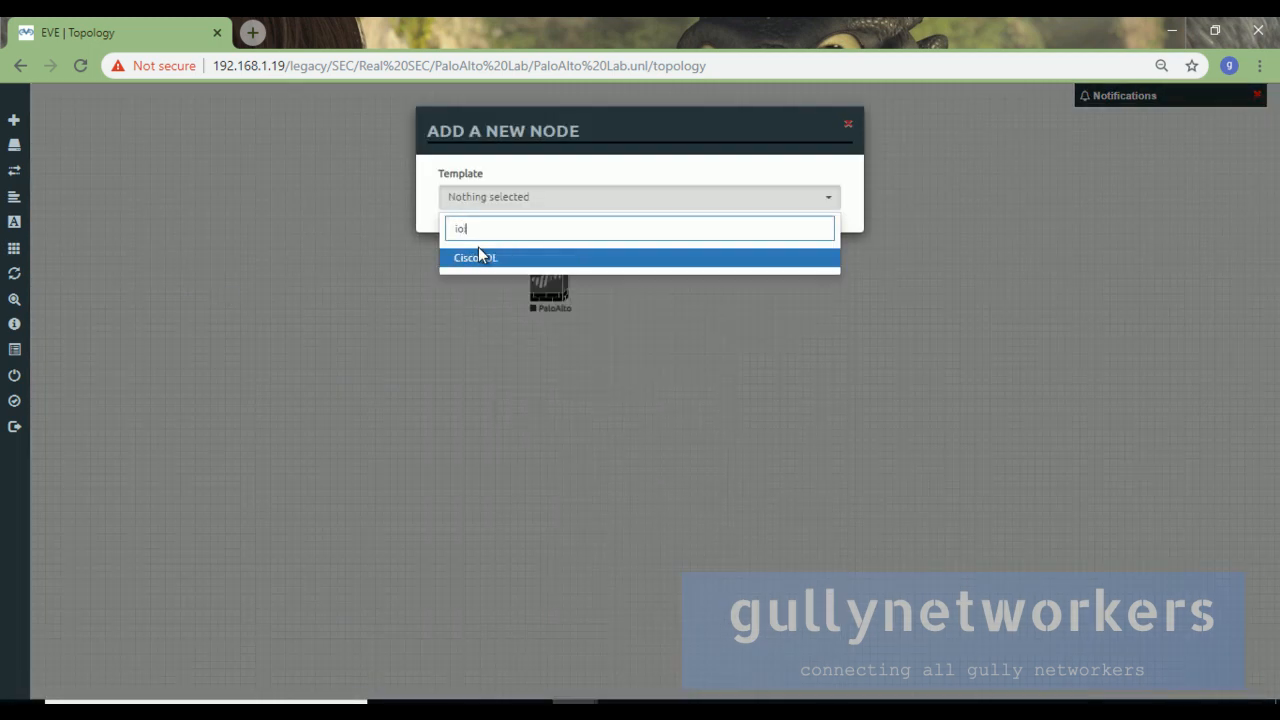
{"action": "left_click", "coordinate": [479, 250]}
{"action": "left_click", "coordinate": [495, 202]}
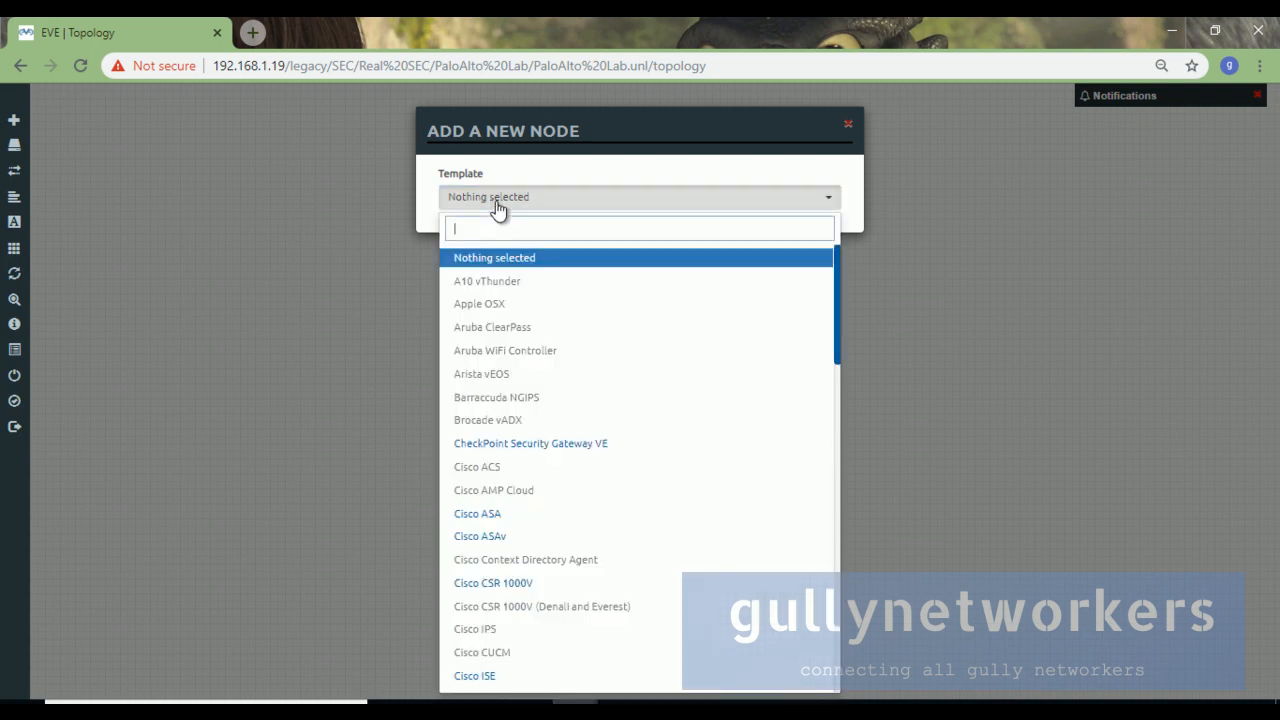
{"action": "type", "text": "iol"}
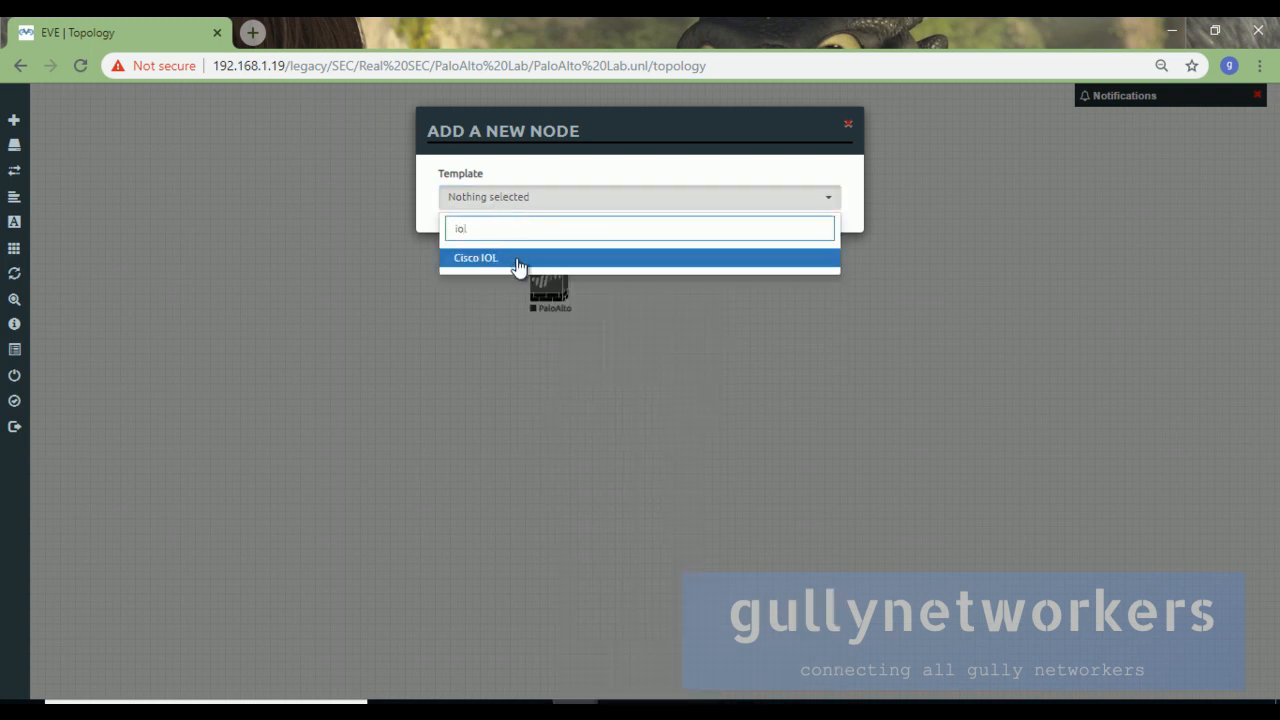
{"action": "left_click", "coordinate": [517, 258]}
{"action": "left_click", "coordinate": [835, 264]}
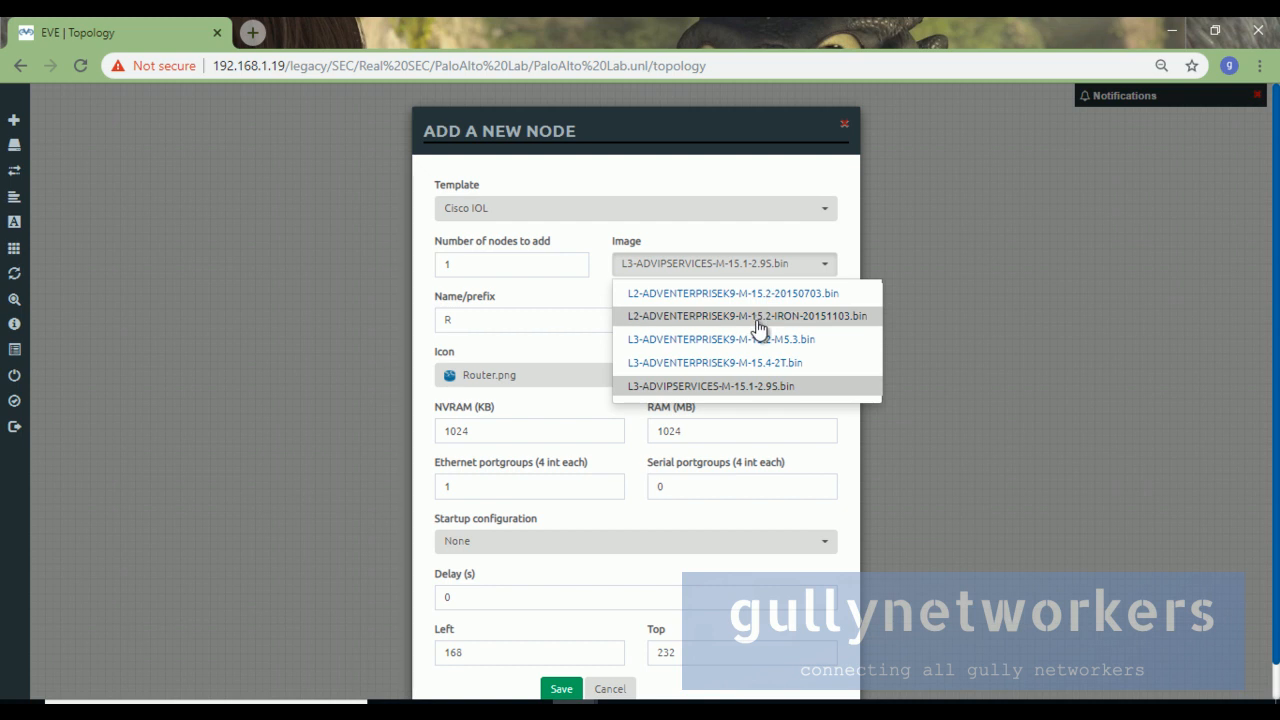
{"action": "left_click", "coordinate": [790, 316]}
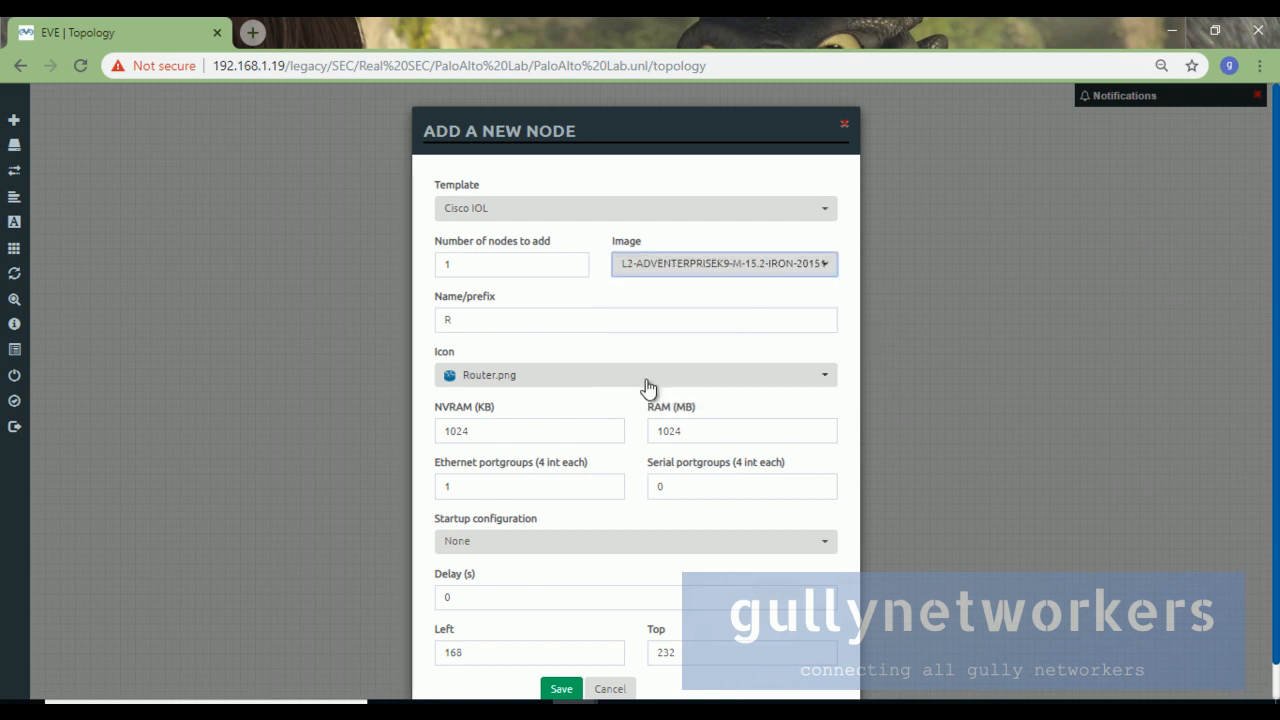
Set the number of nodes to add to 4 and their name prefix to Switch.
{"action": "left_click", "coordinate": [465, 266]}
{"action": "double_click", "coordinate": [465, 266]}
{"action": "type", "text": "4"}
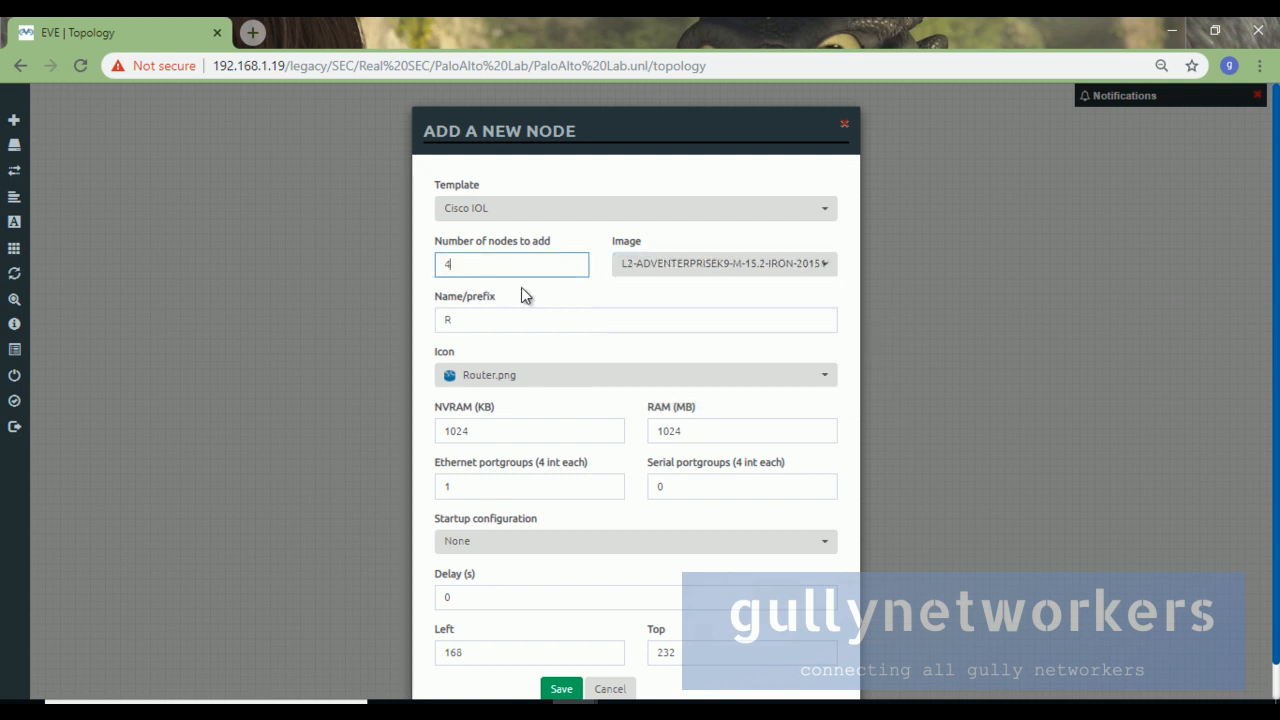
{"action": "left_click", "coordinate": [499, 313]}
{"action": "key", "text": "BackSpace"}
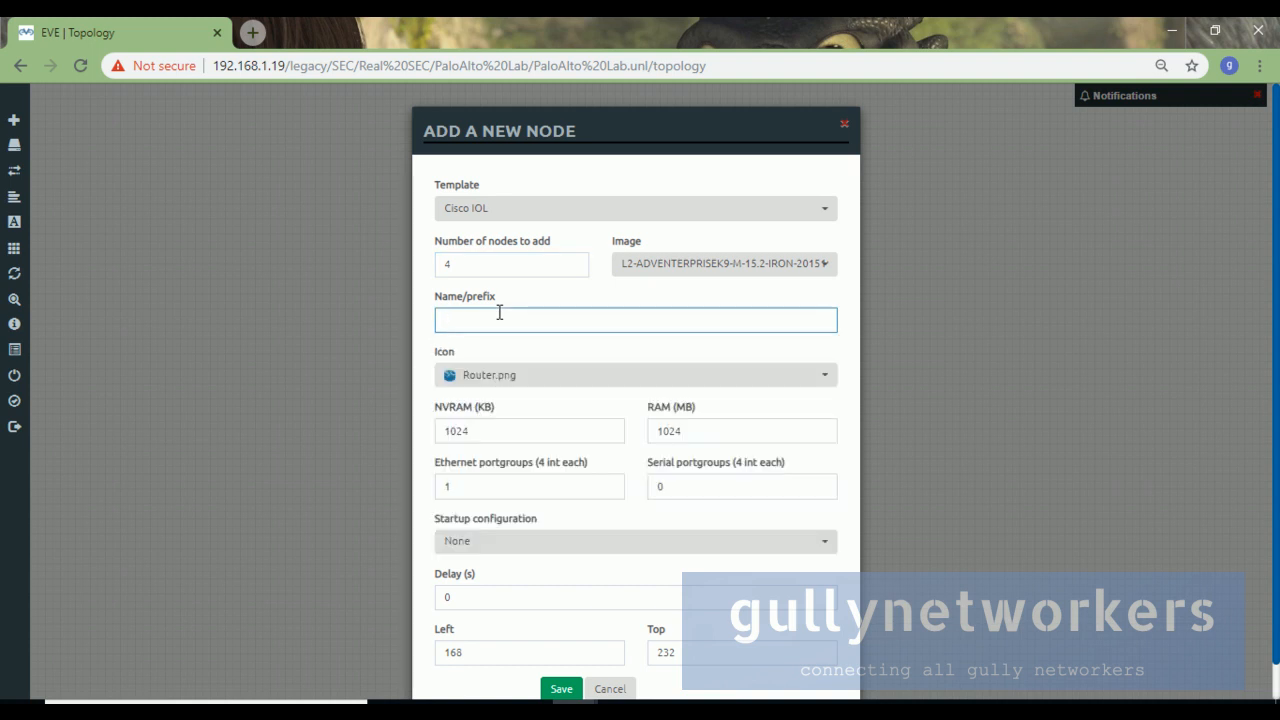
{"action": "type", "text": "switch"}
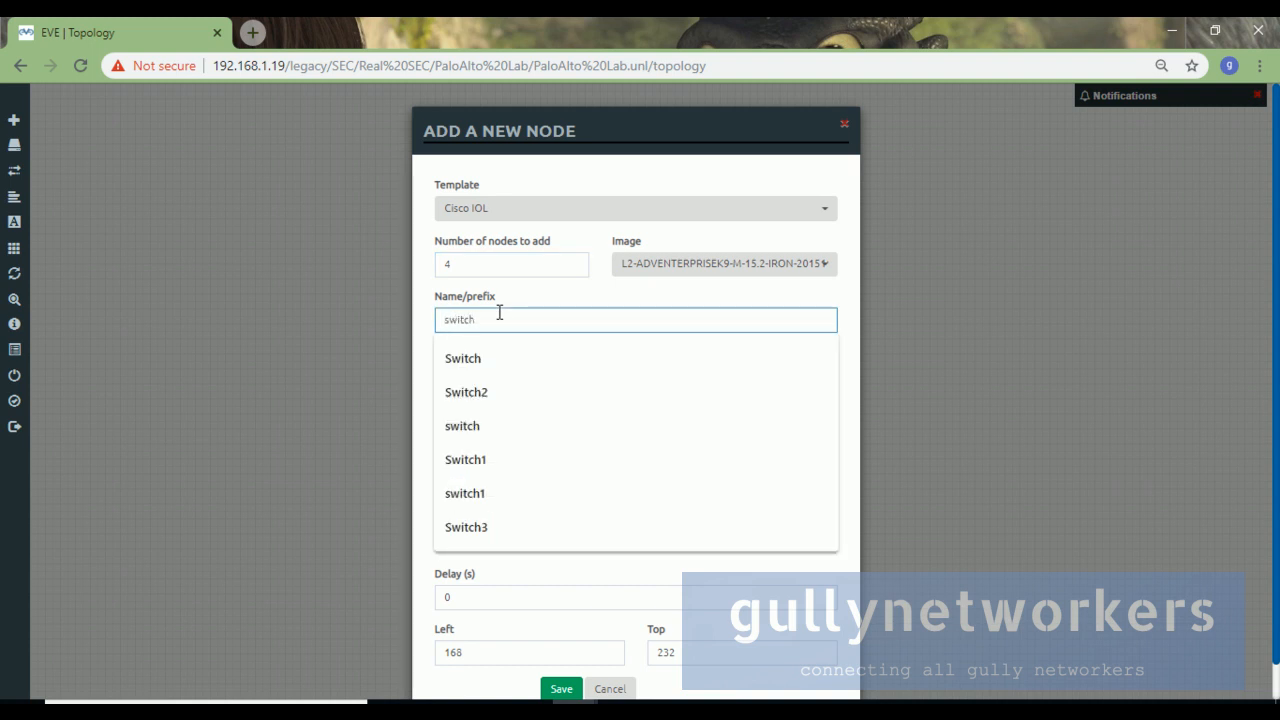
{"action": "key", "text": "BackSpace"}
{"action": "key", "text": "BackSpace"}
{"action": "key", "text": "BackSpace"}
{"action": "key", "text": "BackSpace"}
{"action": "key", "text": "BackSpace"}
{"action": "type", "text": "swit"}
{"action": "left_click", "coordinate": [491, 358]}
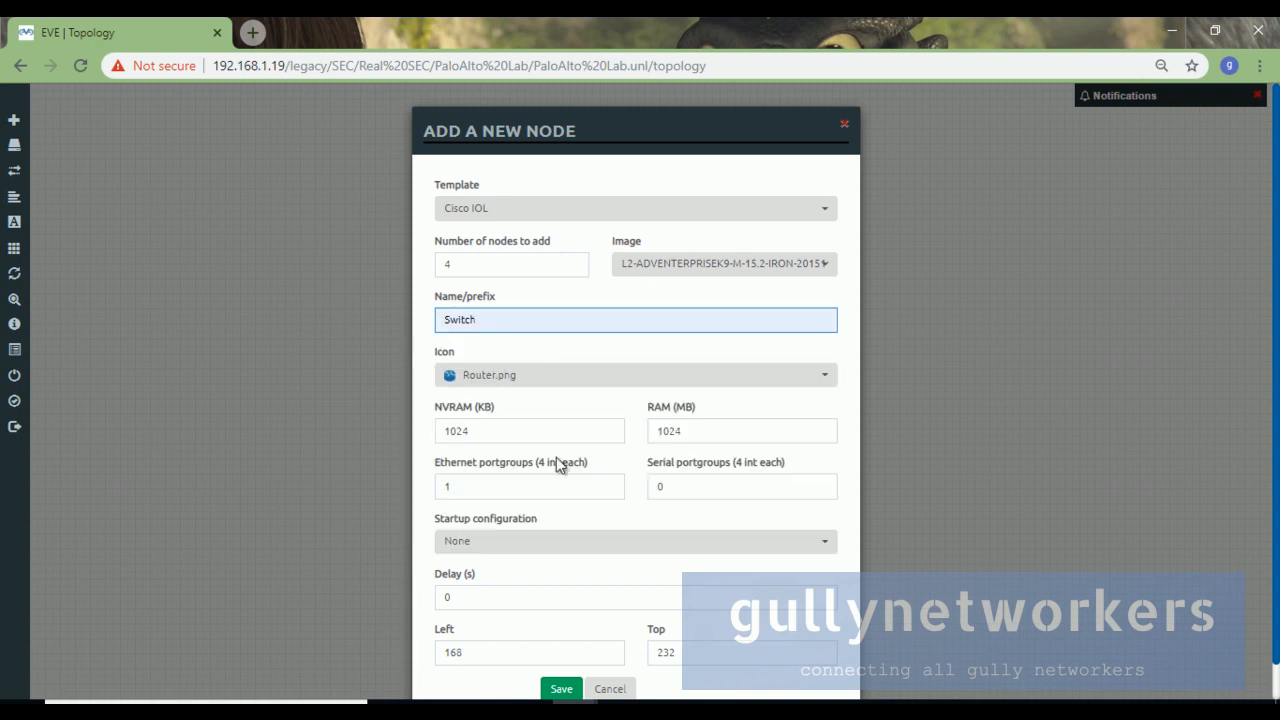
Give the four new nodes the Switch.png icon and save them to the topology.
{"action": "left_click", "coordinate": [537, 370]}
{"action": "scroll", "coordinate": [531, 383], "scroll_direction": "down", "scroll_amount": 2}
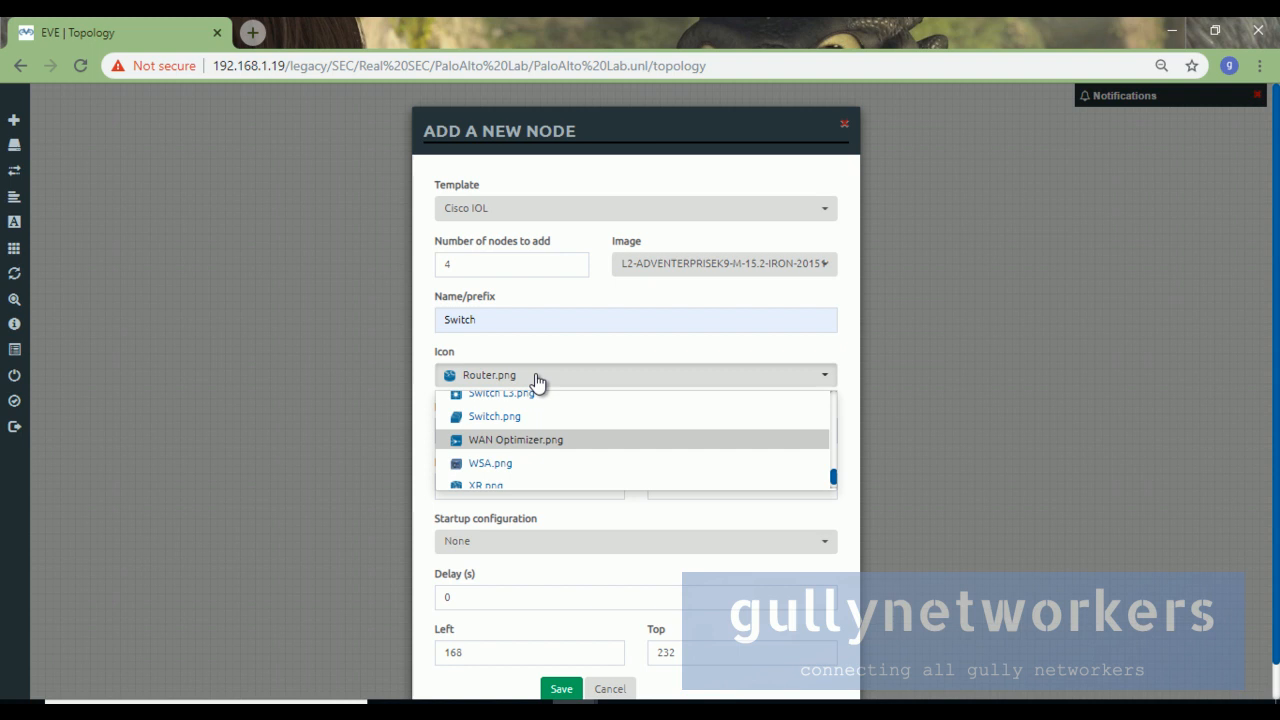
{"action": "left_click", "coordinate": [523, 417]}
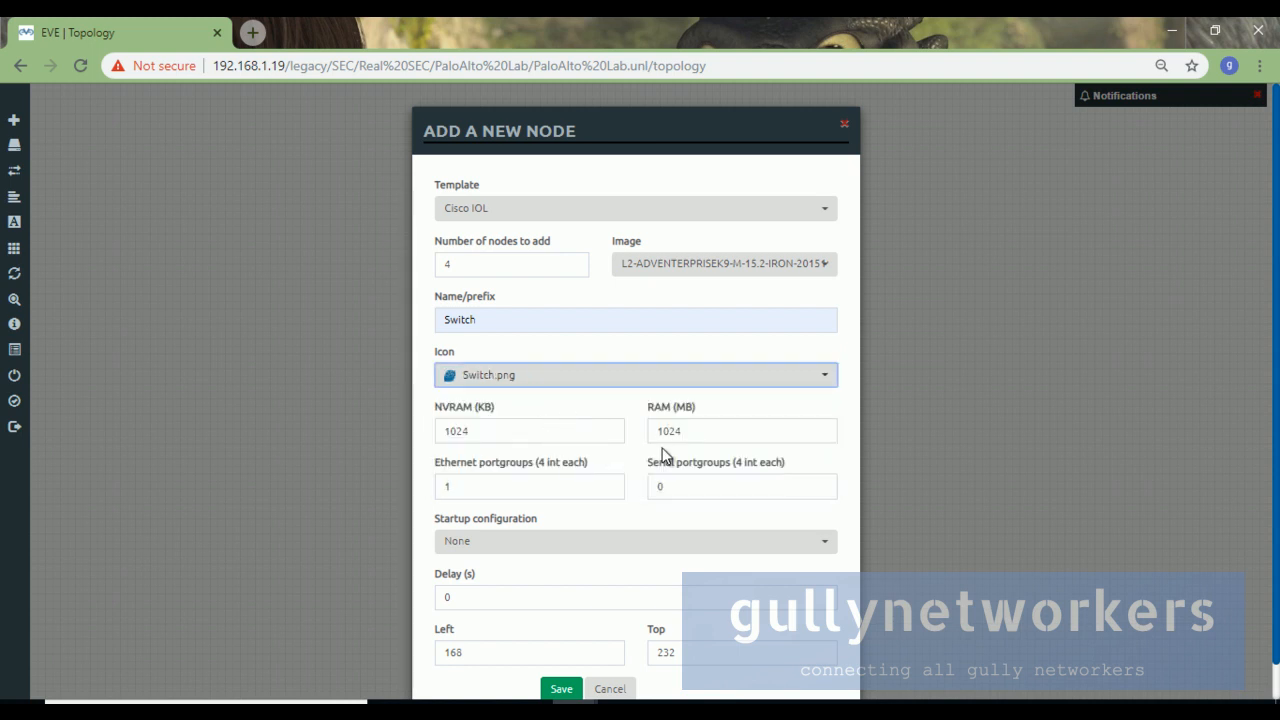
{"action": "left_click_drag", "start_coordinate": [698, 432], "coordinate": [652, 431]}
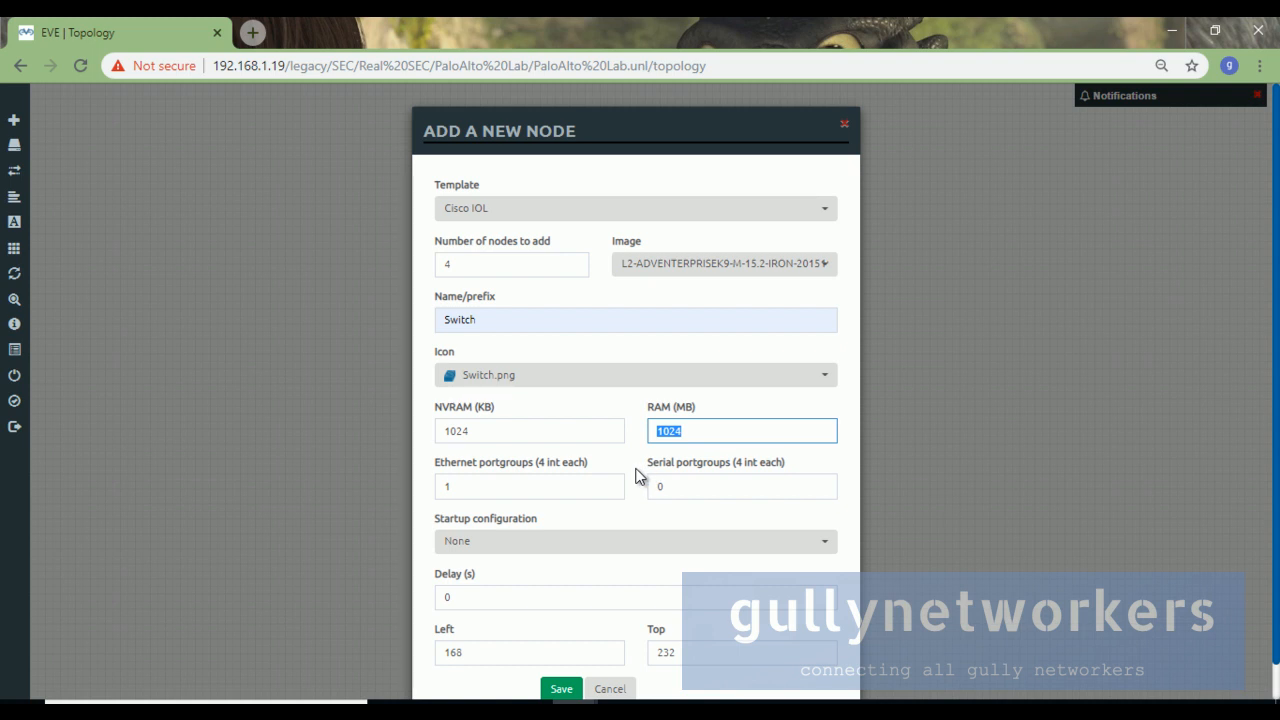
{"action": "scroll", "coordinate": [638, 476], "scroll_direction": "down", "scroll_amount": 1}
{"action": "left_click", "coordinate": [556, 651]}
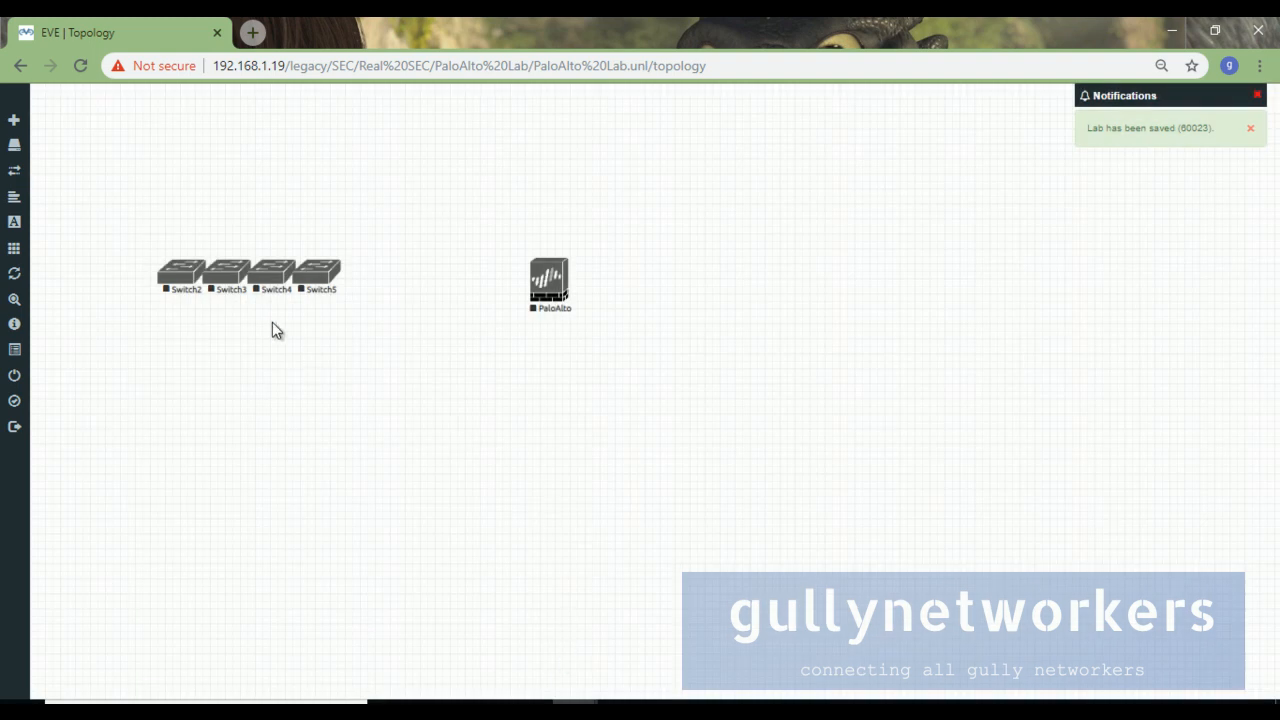
Arrange the switches around the PaloAlto firewall: Switch2 to its left, Switch5 to its right, Switch4 below and Switch3 above.
{"action": "left_click_drag", "start_coordinate": [185, 284], "coordinate": [805, 296]}
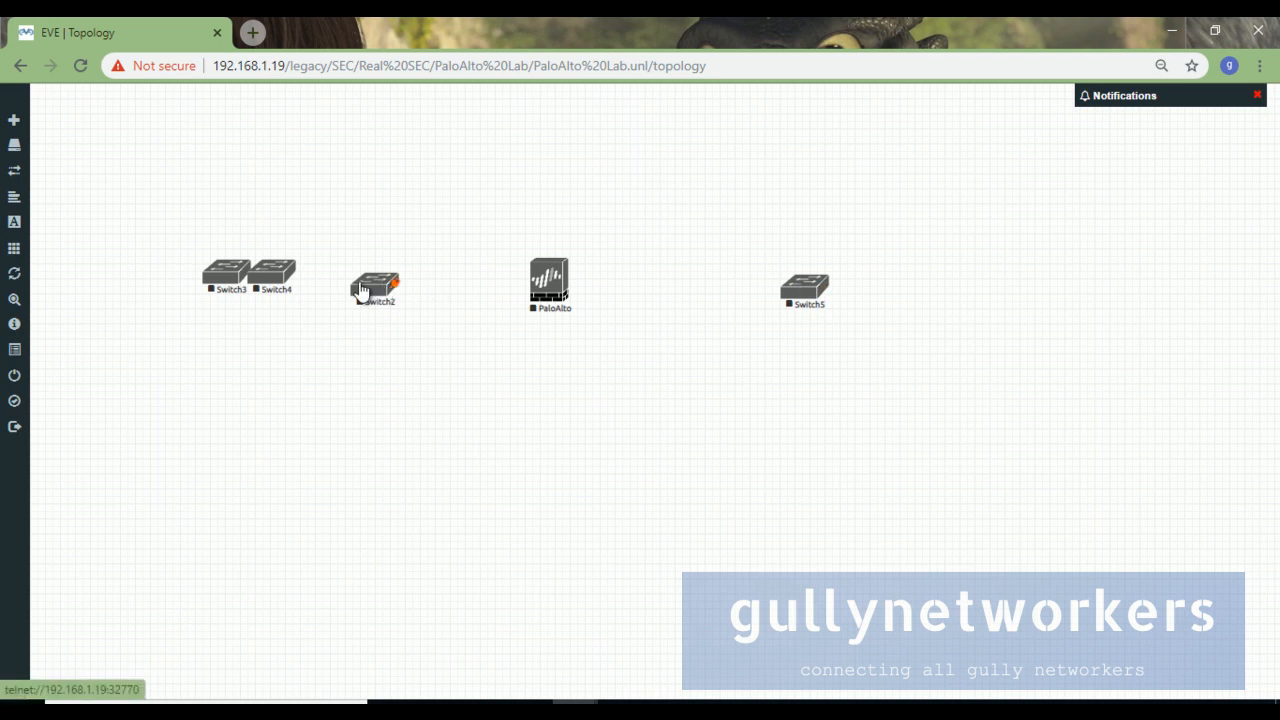
{"action": "left_click_drag", "start_coordinate": [268, 278], "coordinate": [546, 405]}
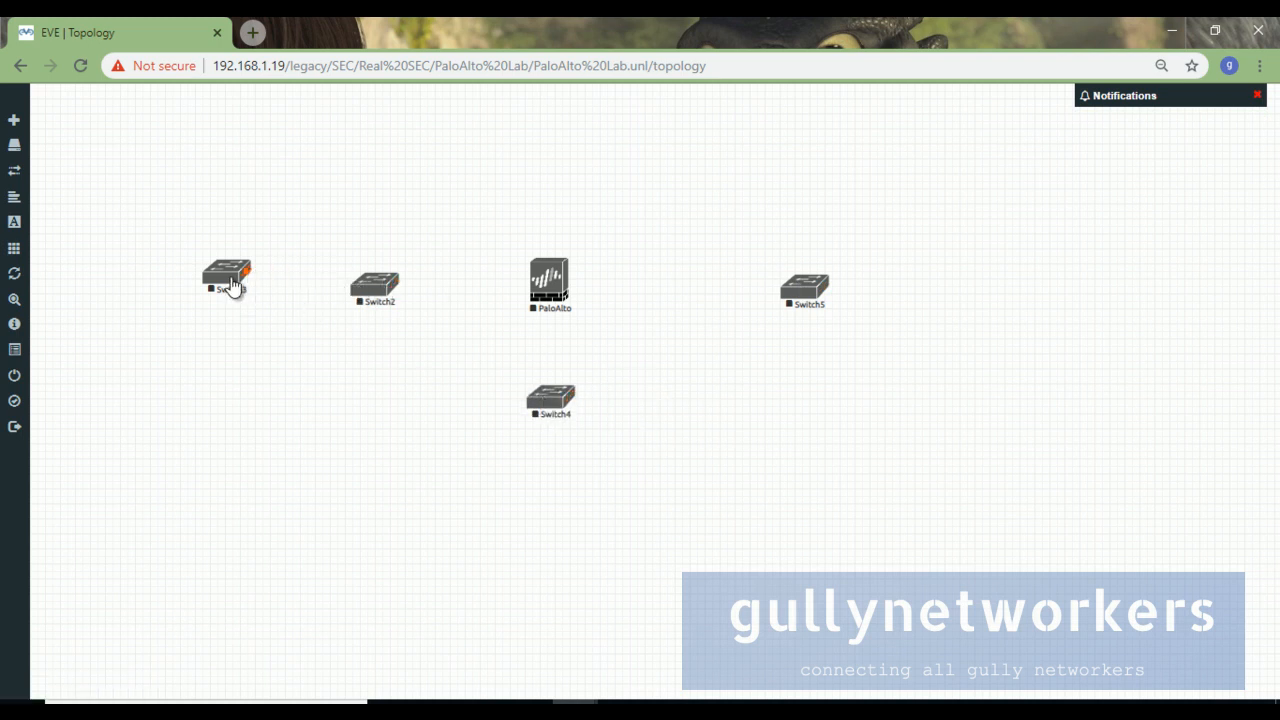
{"action": "left_click_drag", "start_coordinate": [221, 281], "coordinate": [536, 165]}
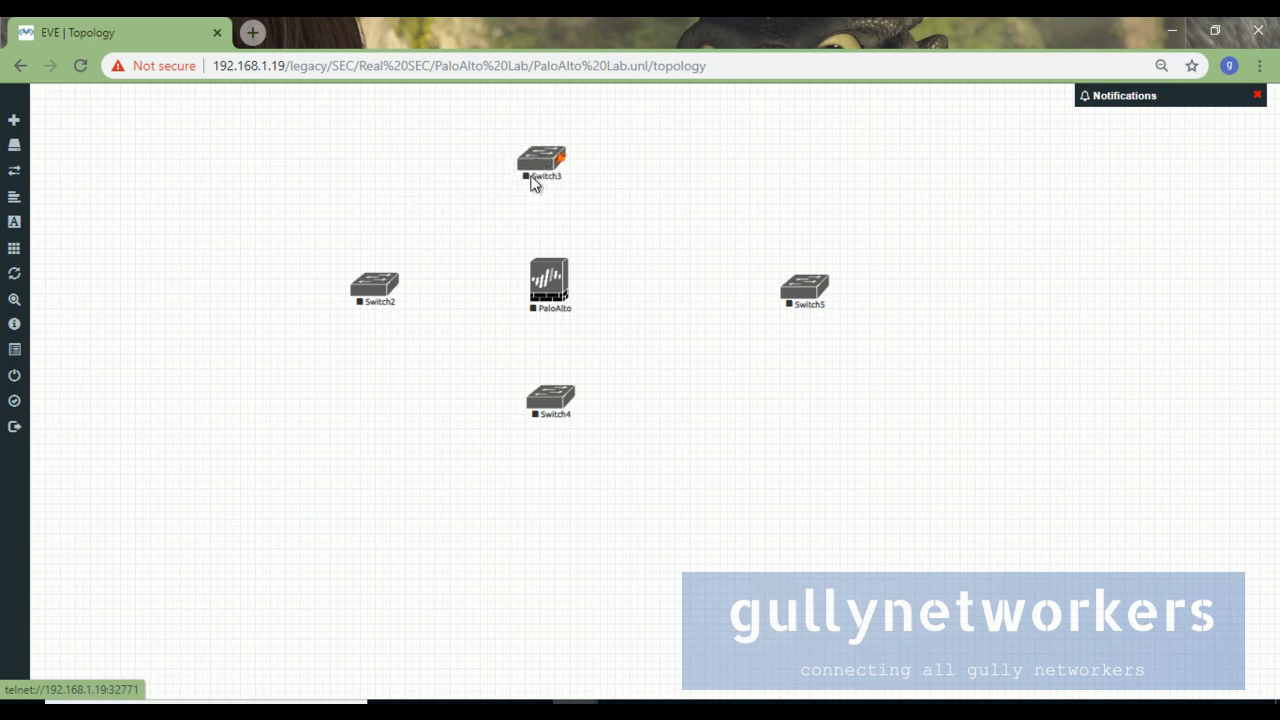
{"action": "left_click_drag", "start_coordinate": [370, 292], "coordinate": [354, 290]}
Rename the Switch2 node left of the firewall as Switch1 and shift it slightly farther from the firewall.
{"action": "right_click", "coordinate": [358, 288]}
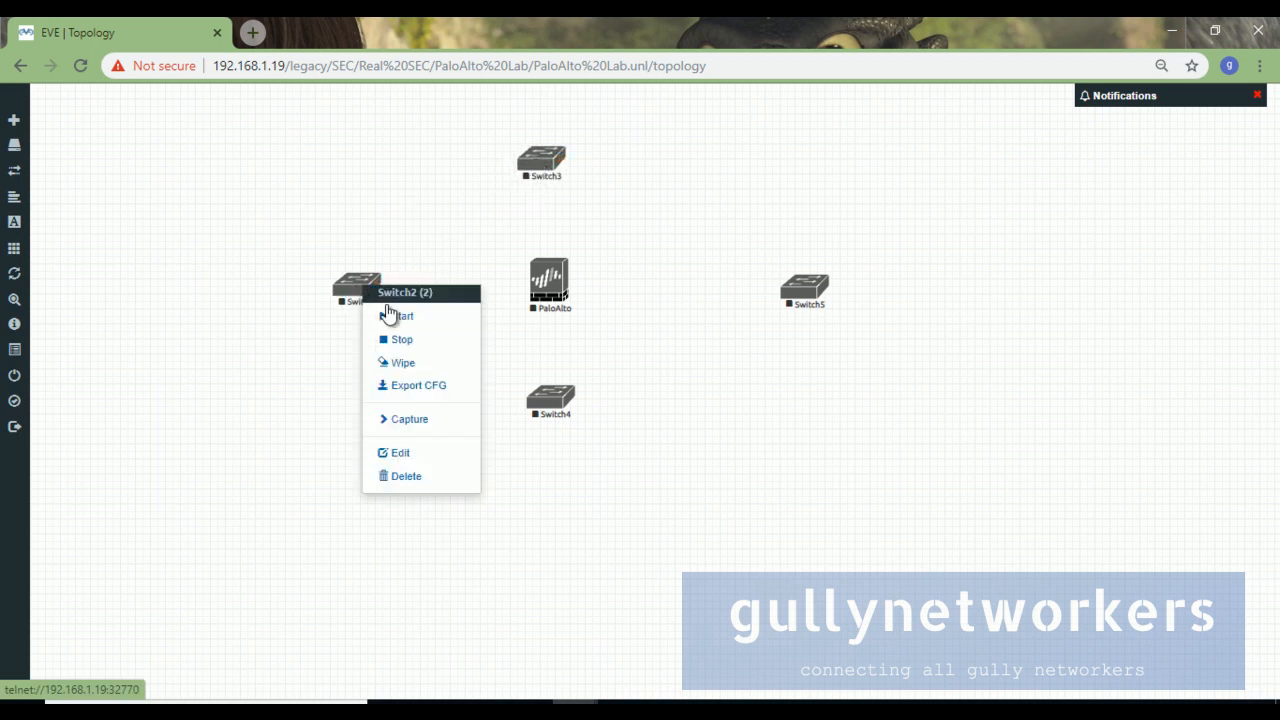
{"action": "left_click", "coordinate": [453, 458]}
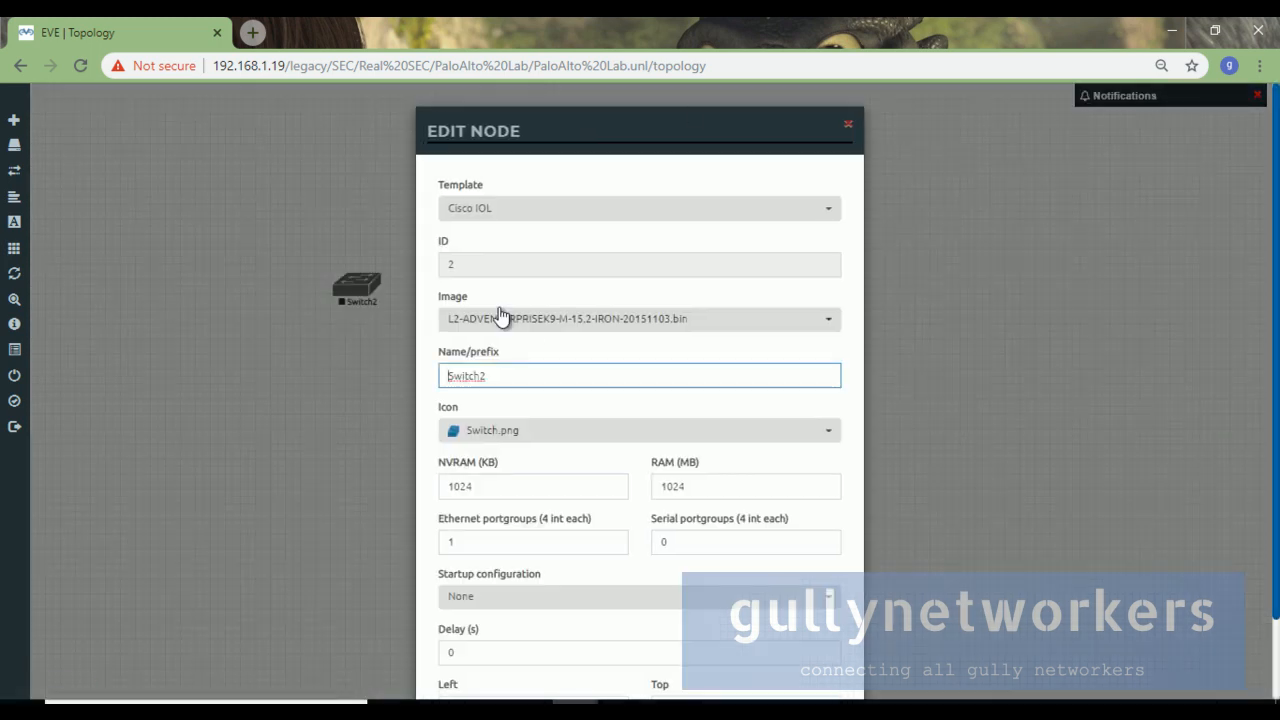
{"action": "key", "text": "BackSpace"}
{"action": "type", "text": "1"}
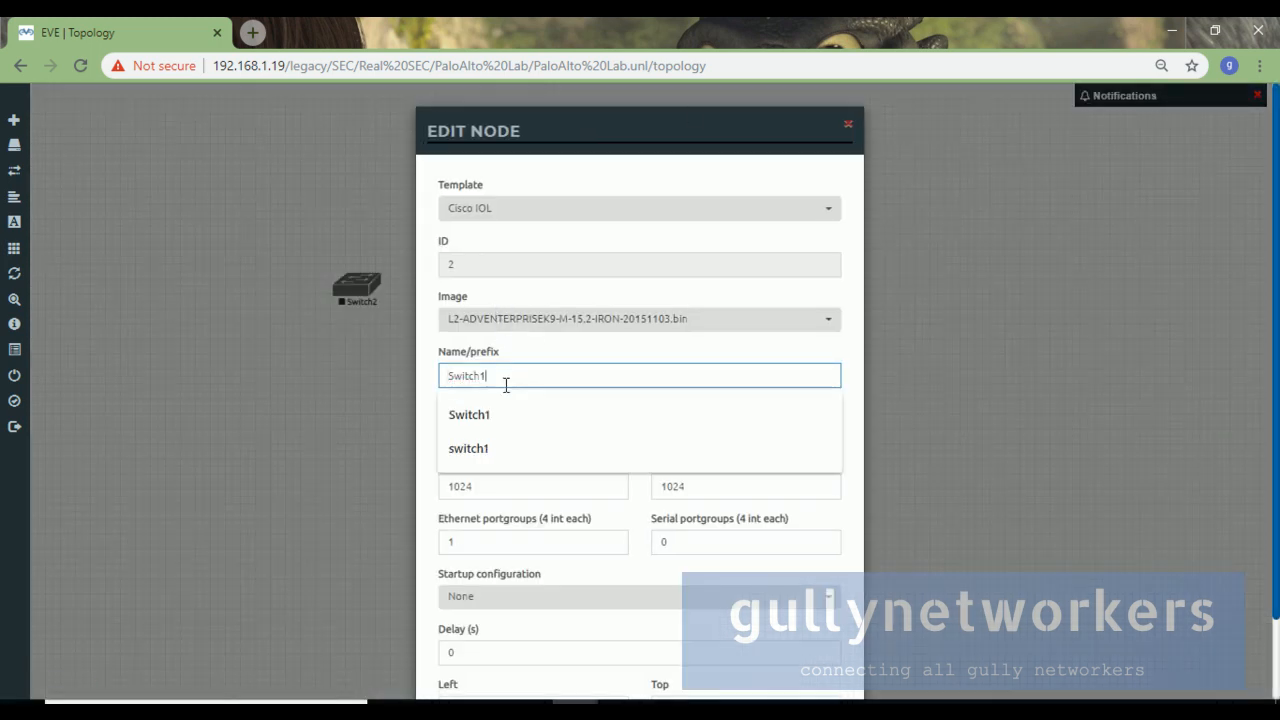
{"action": "scroll", "coordinate": [706, 485], "scroll_direction": "down", "scroll_amount": 1}
{"action": "left_click", "coordinate": [572, 652]}
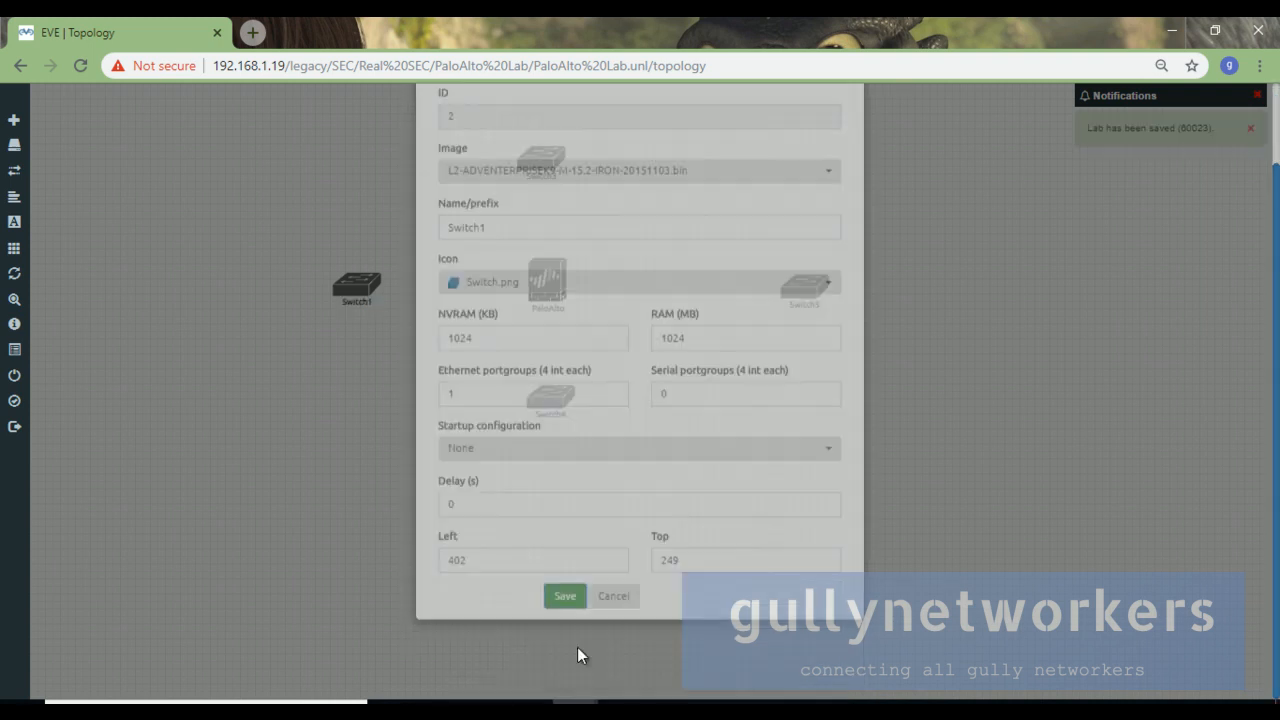
{"action": "left_click_drag", "start_coordinate": [363, 294], "coordinate": [348, 302]}
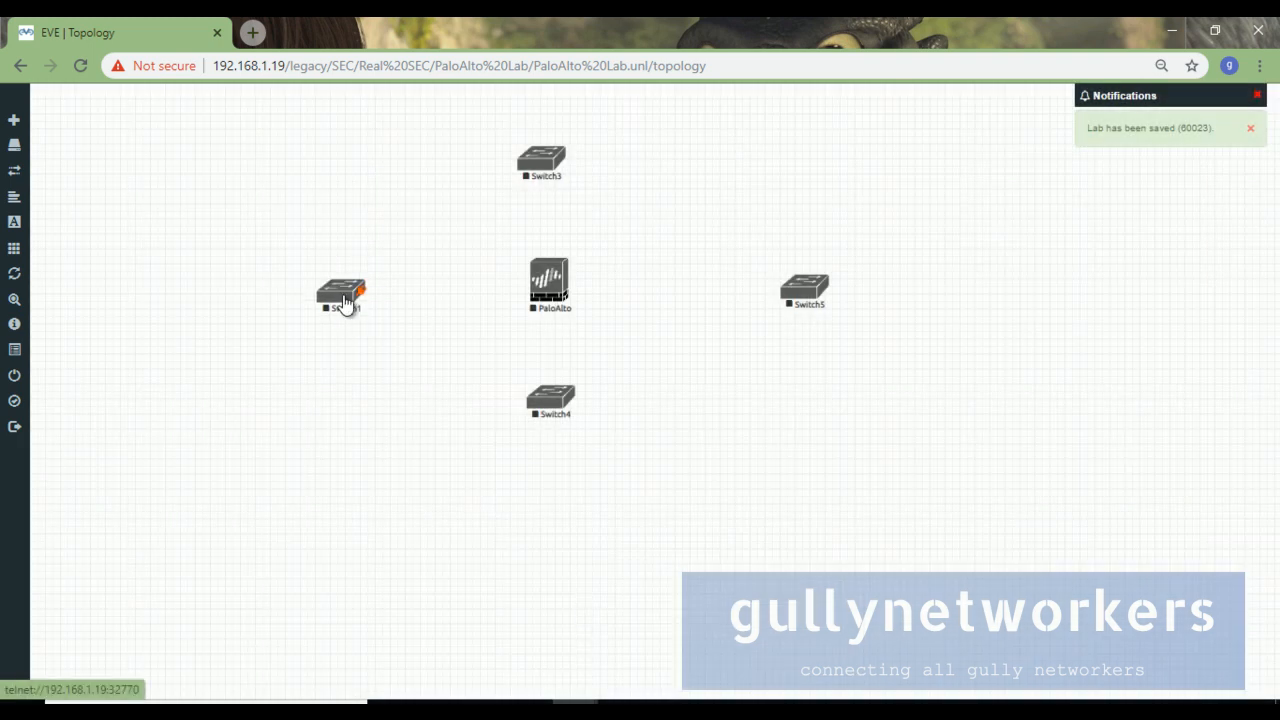
Move the Switch3 node to the upper left of the firewall and rename it Switch2.
{"action": "mouse_move", "coordinate": [566, 176]}
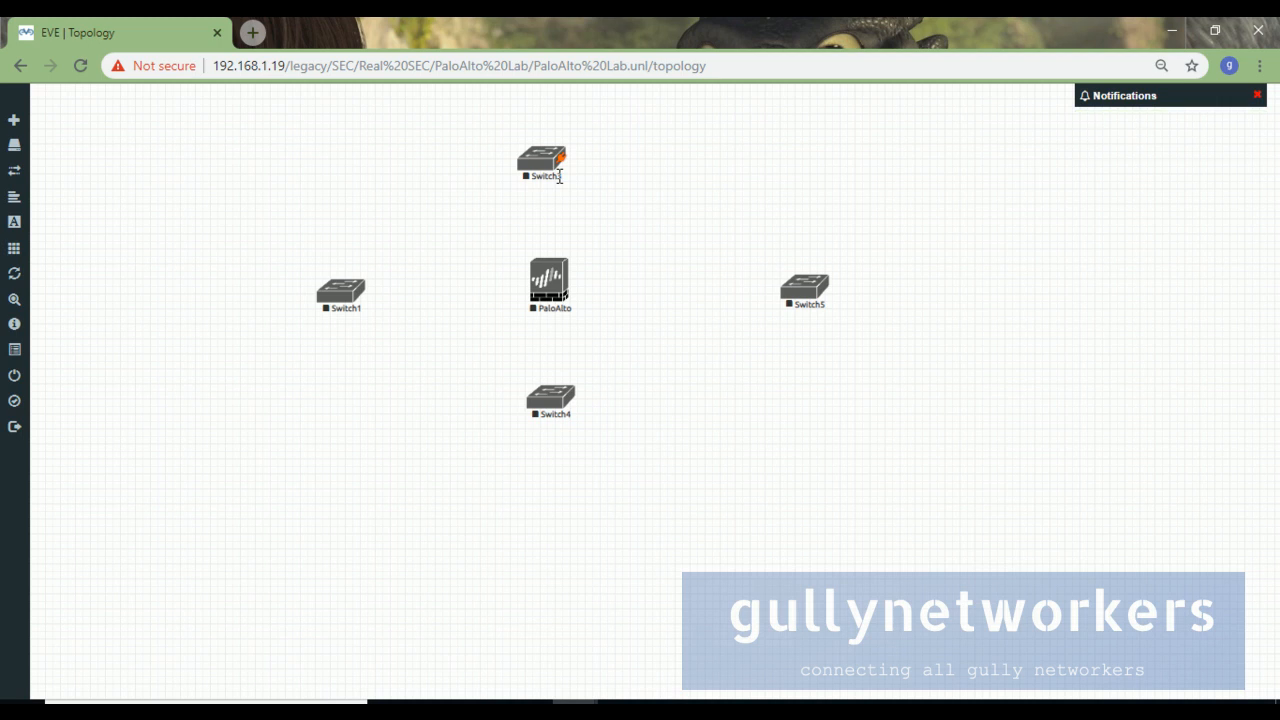
{"action": "mouse_move", "coordinate": [357, 298]}
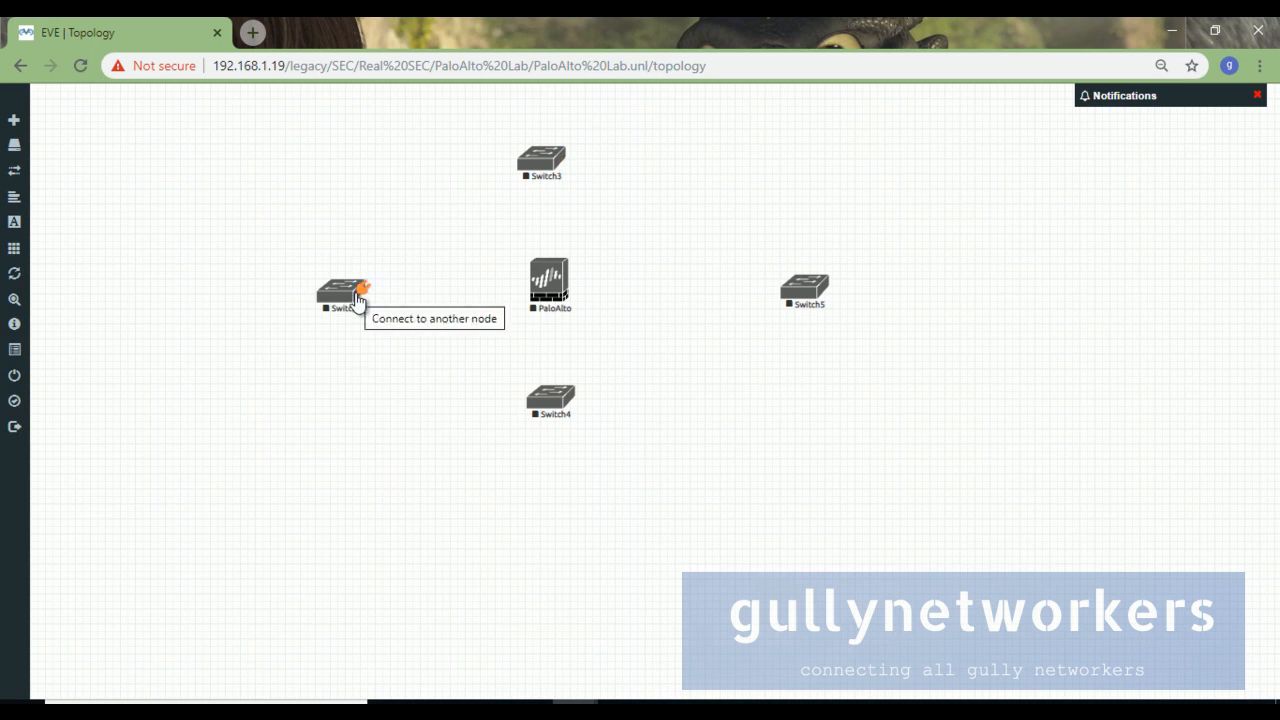
{"action": "left_click_drag", "start_coordinate": [514, 157], "coordinate": [396, 135]}
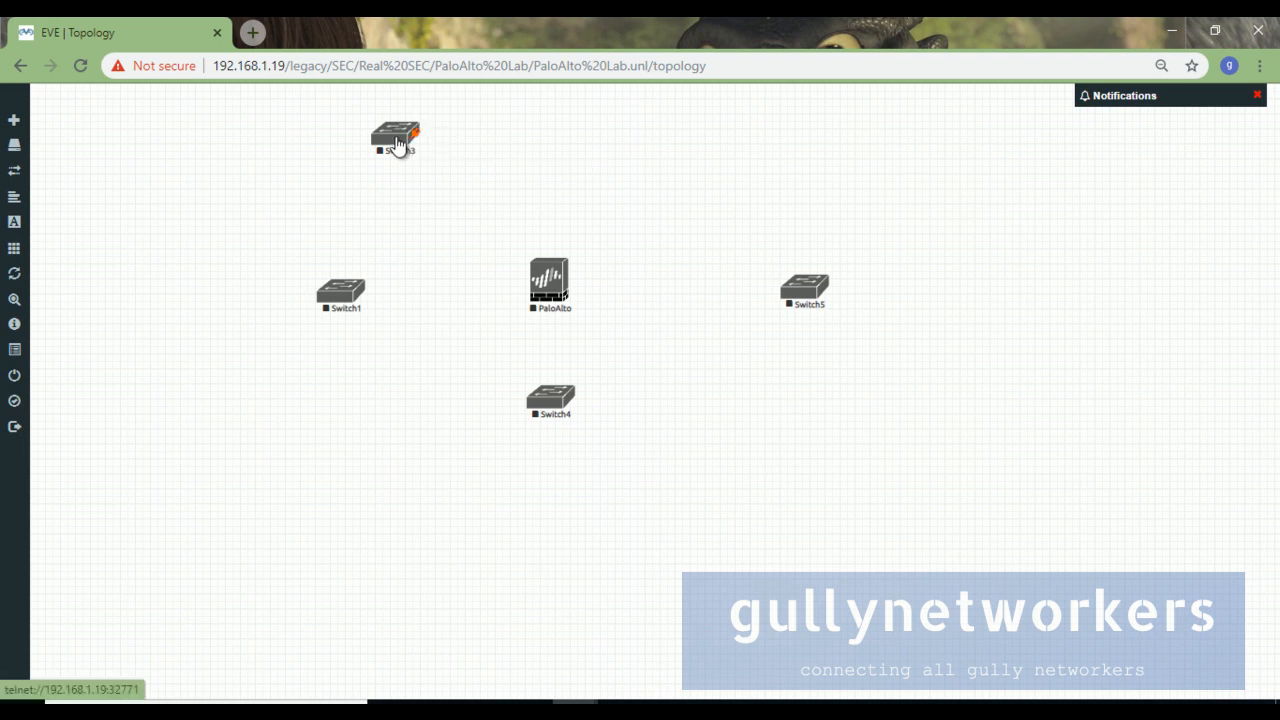
{"action": "right_click", "coordinate": [396, 143]}
{"action": "left_click", "coordinate": [477, 307]}
{"action": "left_click", "coordinate": [517, 375]}
{"action": "type", "text": "2"}
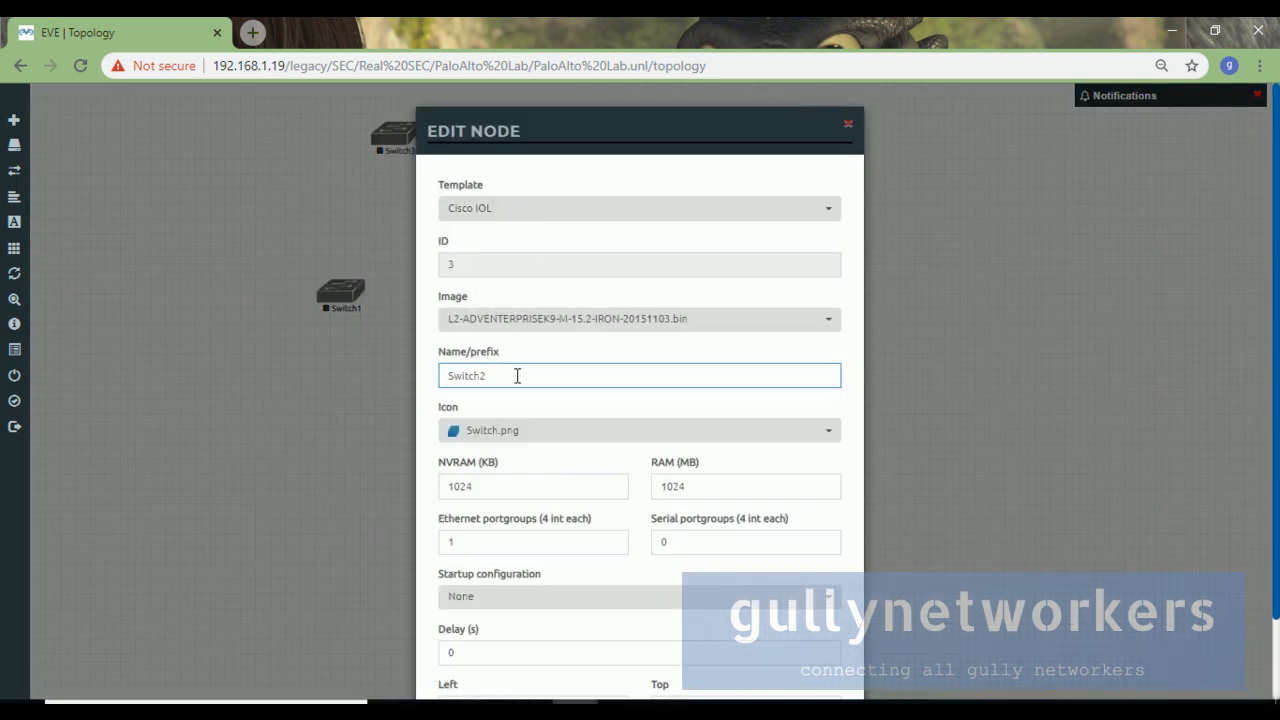
{"action": "scroll", "coordinate": [601, 482], "scroll_direction": "down", "scroll_amount": 2}
{"action": "left_click", "coordinate": [580, 652]}
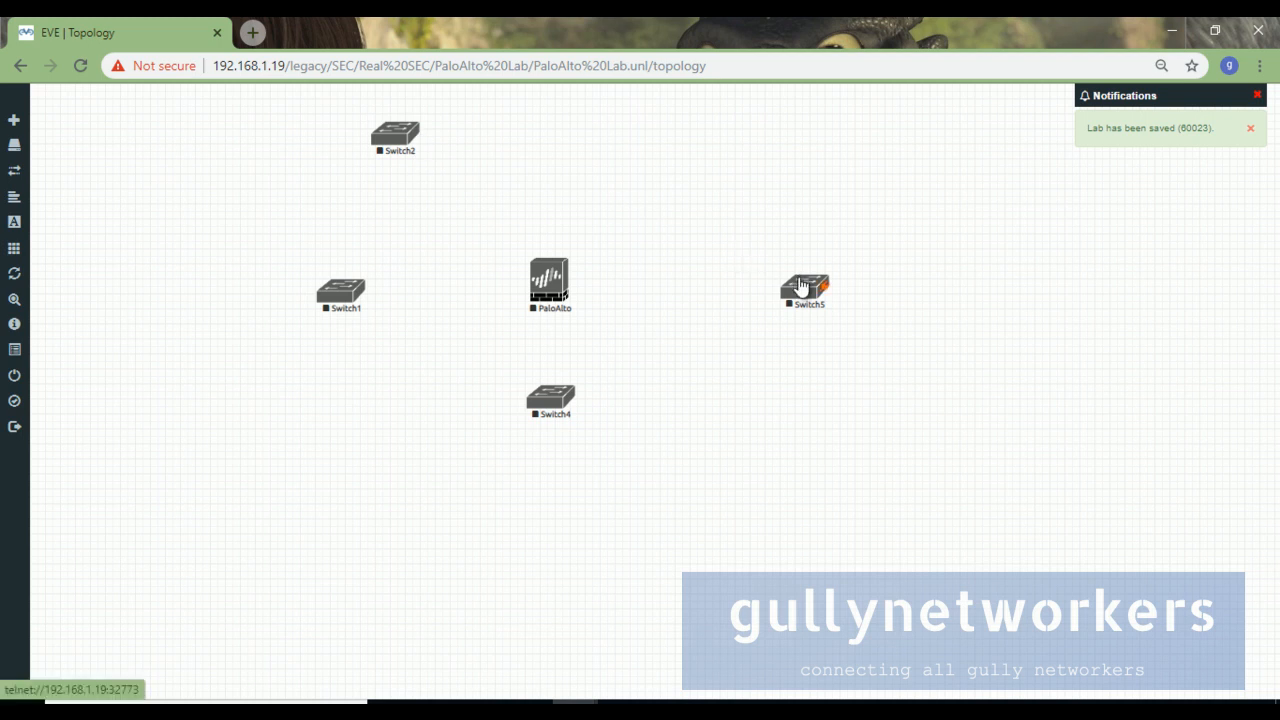
Rename the Switch5 node as Switch3, and reposition Switch3 and Switch1 on either side of the firewall.
{"action": "right_click", "coordinate": [841, 292]}
{"action": "left_click", "coordinate": [866, 459]}
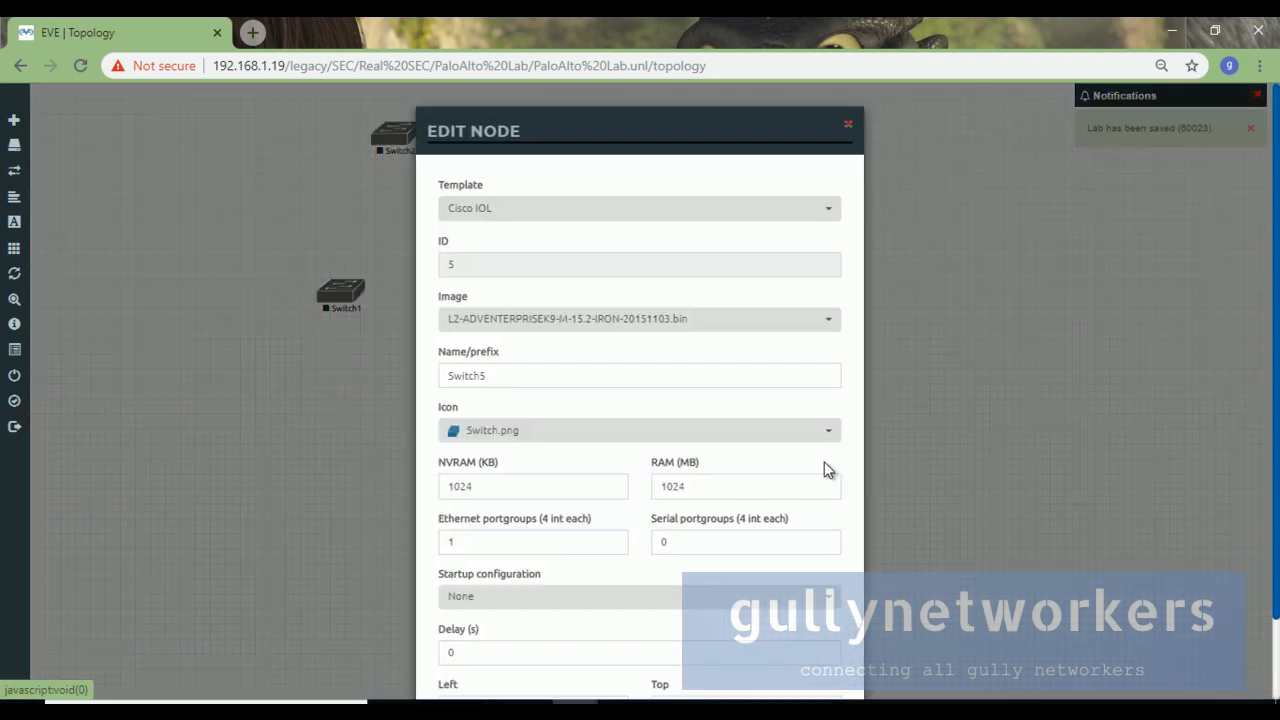
{"action": "left_click", "coordinate": [519, 373]}
{"action": "key", "text": "BackSpace"}
{"action": "type", "text": "3"}
{"action": "scroll", "coordinate": [543, 470], "scroll_direction": "down", "scroll_amount": 3}
{"action": "left_click", "coordinate": [560, 652]}
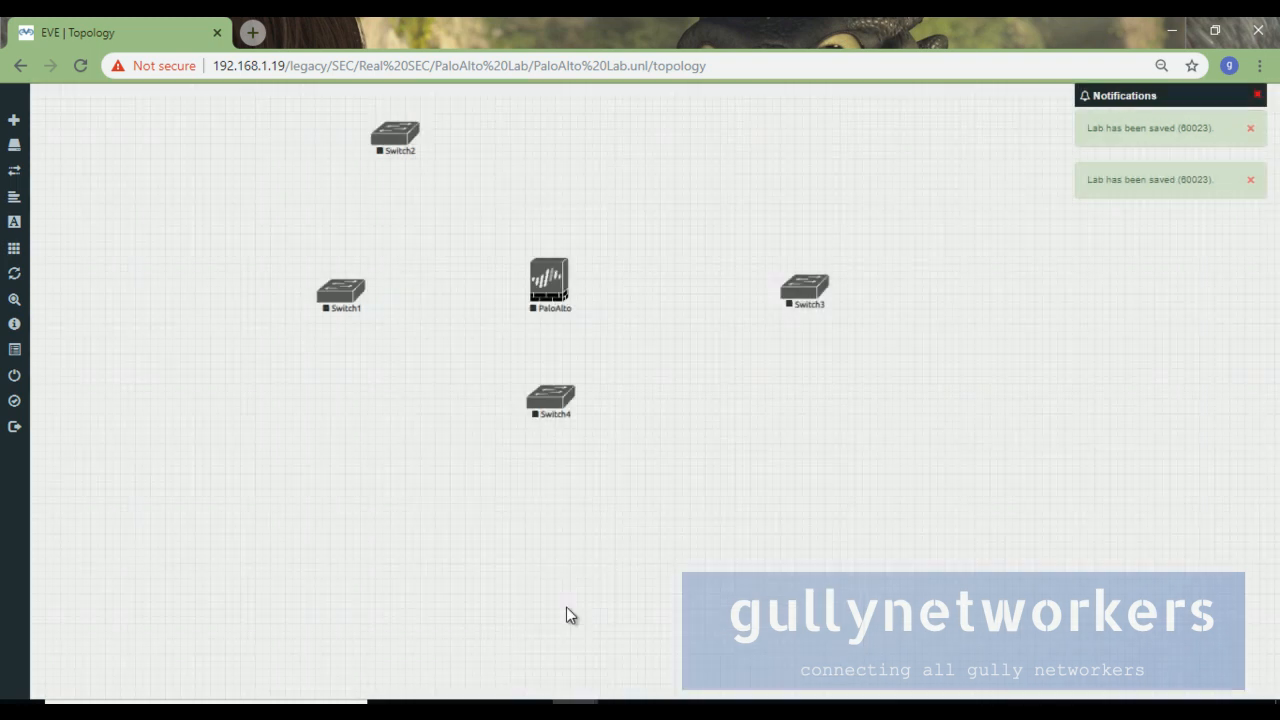
{"action": "left_click_drag", "start_coordinate": [789, 298], "coordinate": [712, 280]}
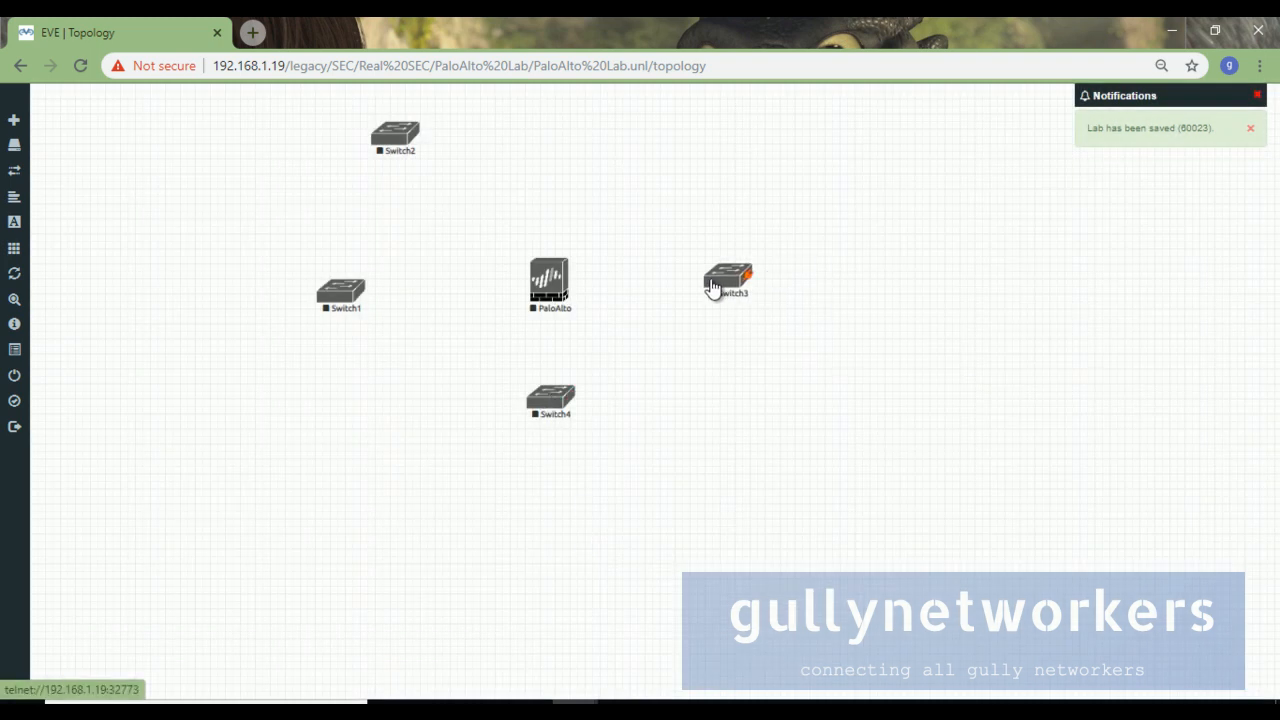
{"action": "left_click_drag", "start_coordinate": [352, 298], "coordinate": [318, 290]}
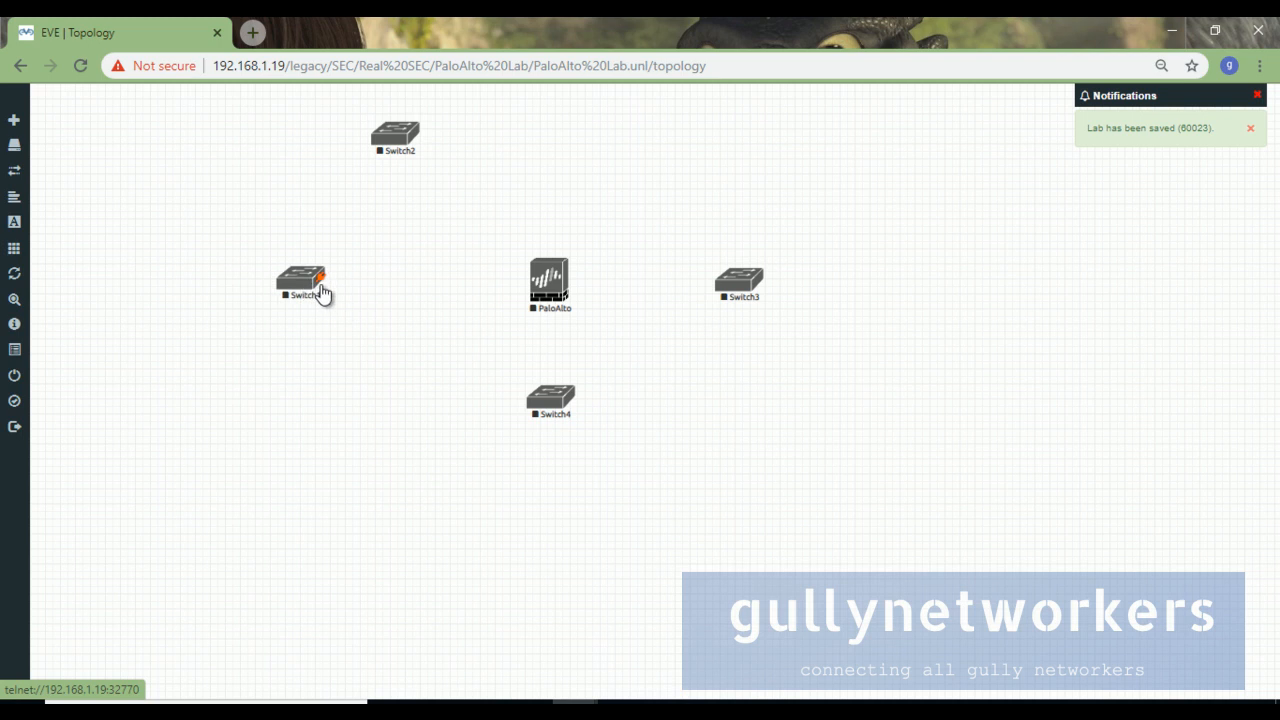
Connect Switch2 e0/0 to the PaloAlto mgmt interface and Switch1 e0/0 to PaloAlto eth1/1.
{"action": "left_click_drag", "start_coordinate": [420, 140], "coordinate": [548, 270]}
{"action": "left_click", "coordinate": [648, 396]}
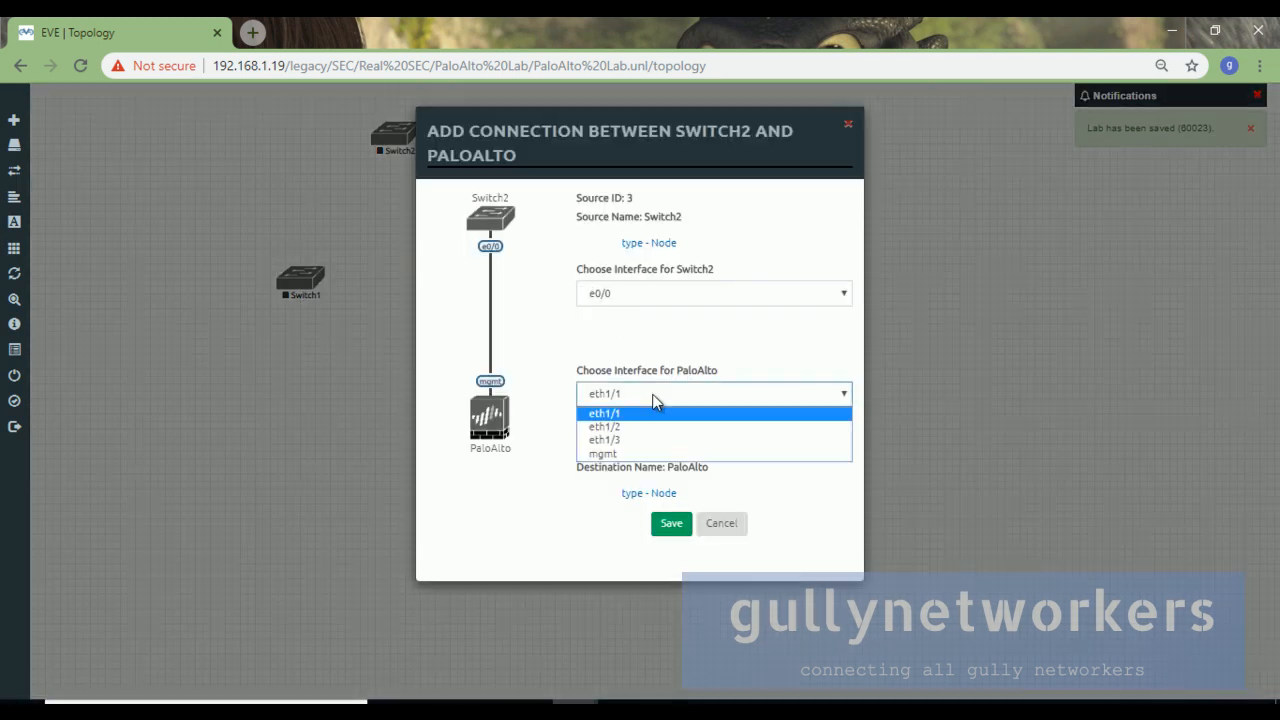
{"action": "left_click", "coordinate": [632, 455]}
{"action": "left_click", "coordinate": [688, 524]}
{"action": "left_click_drag", "start_coordinate": [333, 281], "coordinate": [540, 286]}
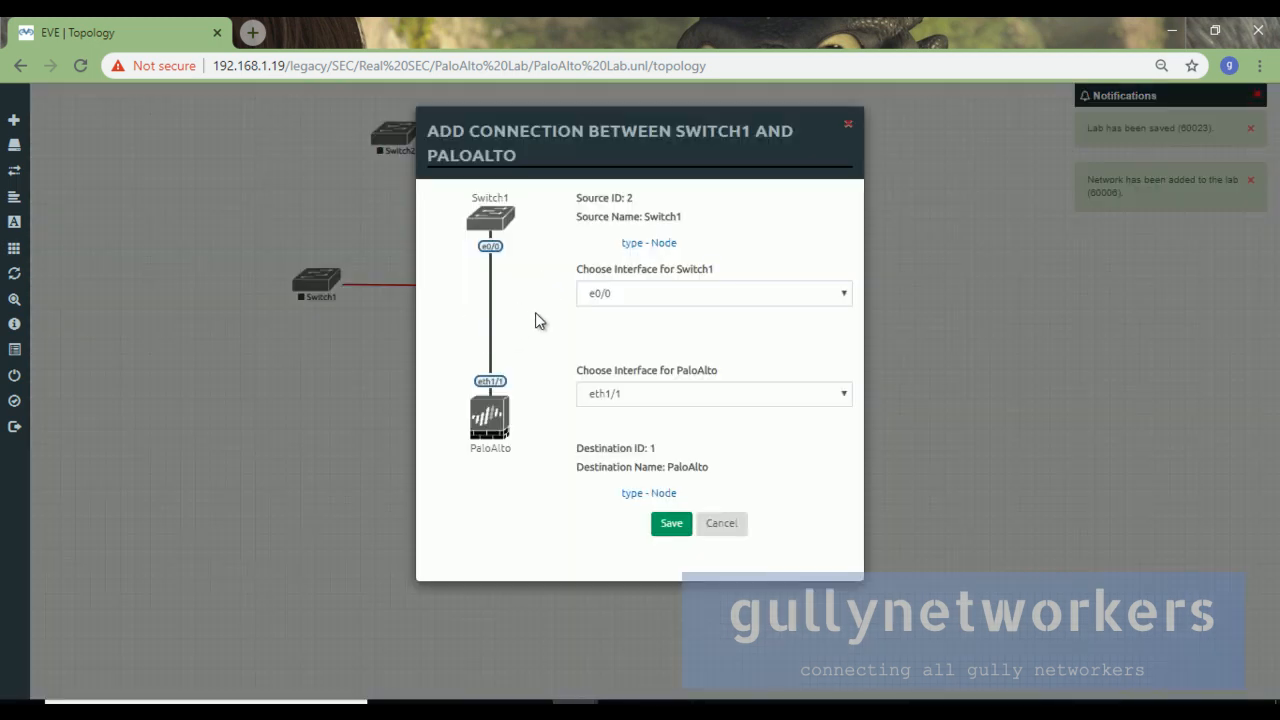
{"action": "left_click", "coordinate": [668, 520]}
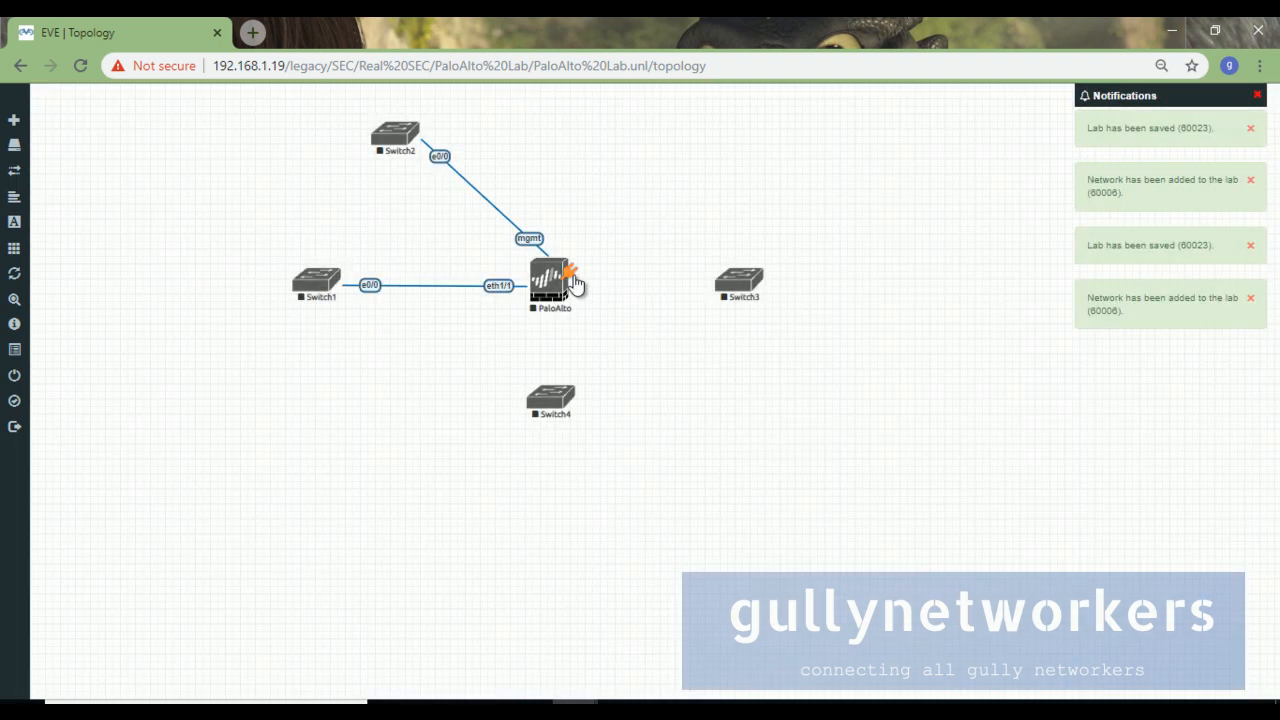
Connect PaloAlto eth1/2 to Switch4 e0/0 and PaloAlto eth1/3 to Switch3 e0/0.
{"action": "left_click_drag", "start_coordinate": [576, 285], "coordinate": [550, 400]}
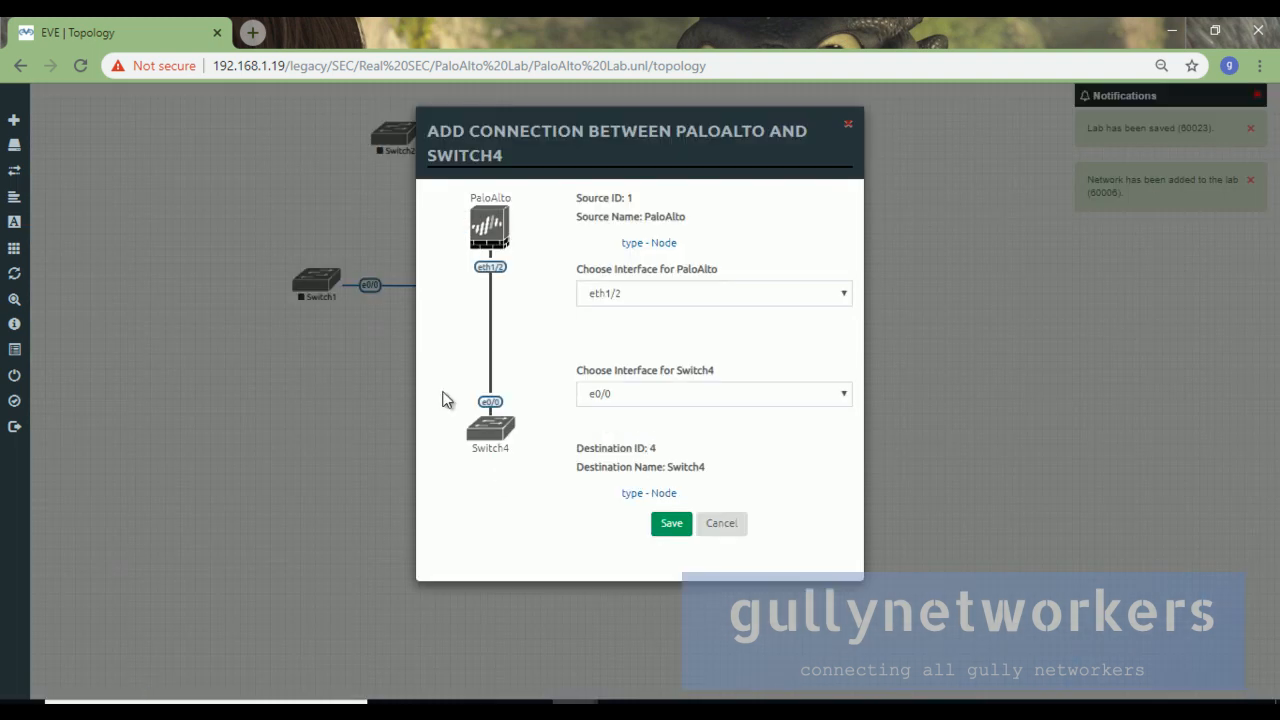
{"action": "left_click", "coordinate": [666, 525]}
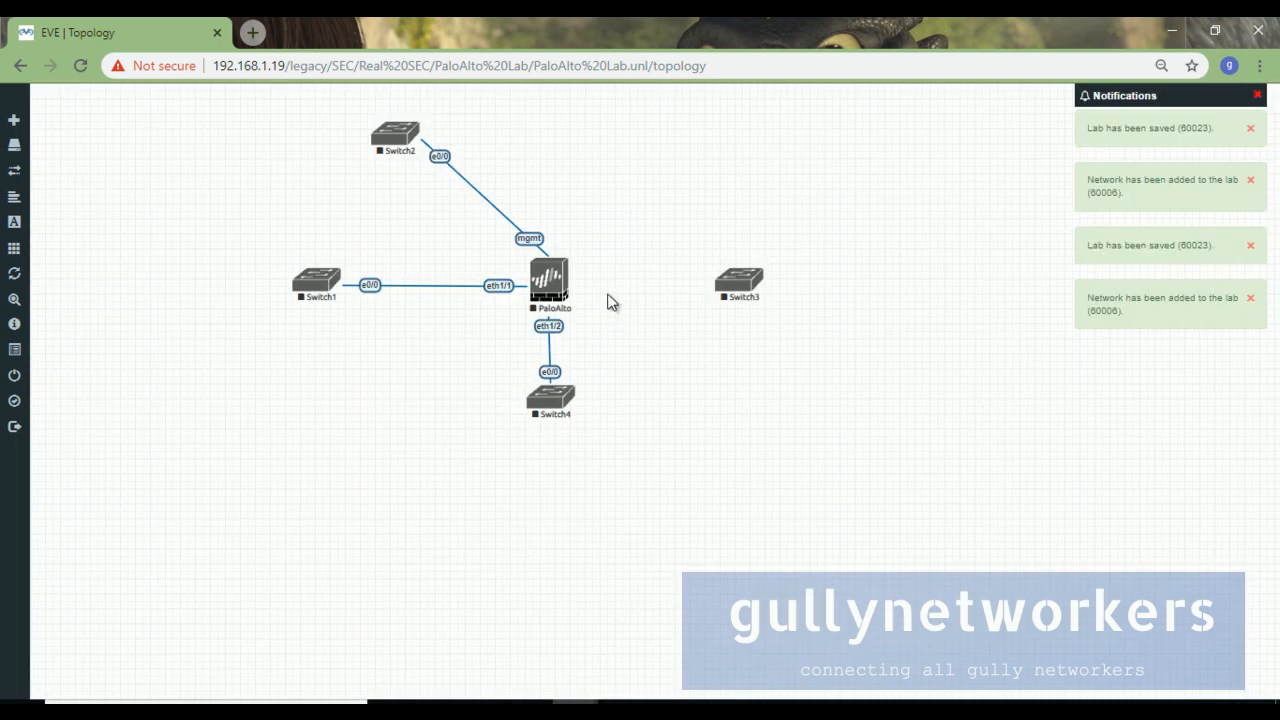
{"action": "left_click_drag", "start_coordinate": [571, 288], "coordinate": [746, 290]}
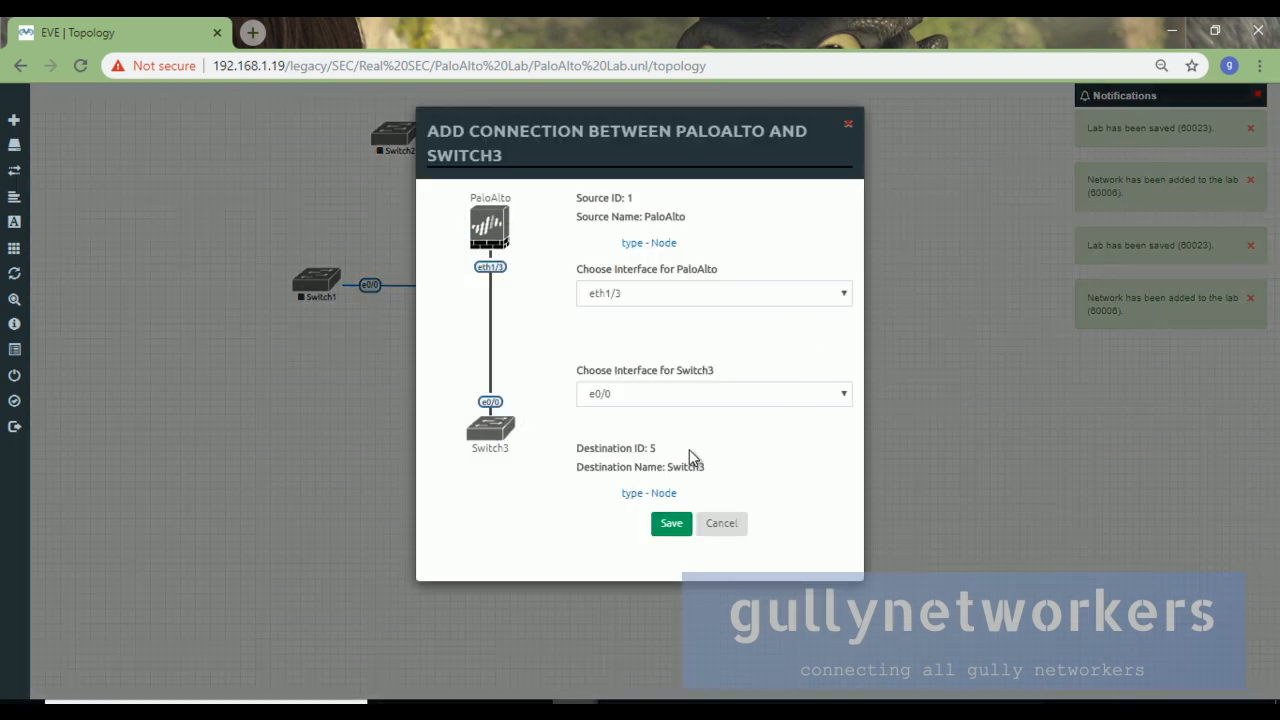
{"action": "left_click", "coordinate": [674, 516]}
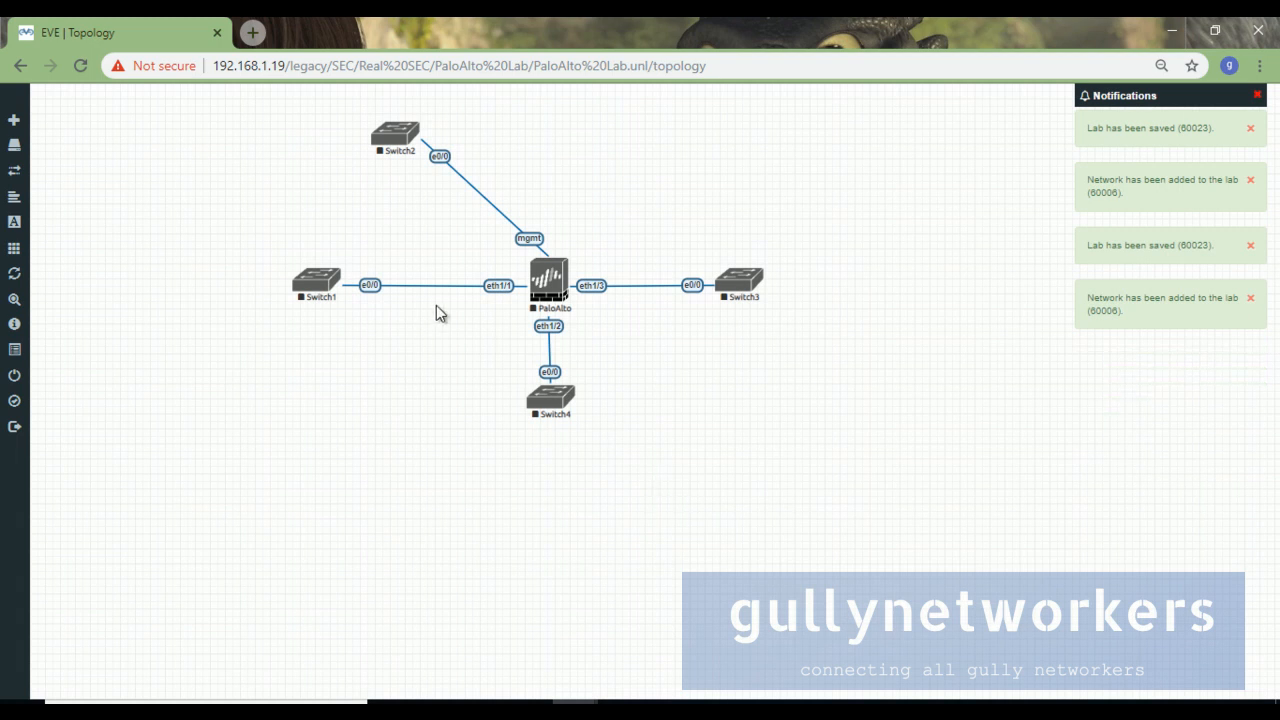
Start a new node from the Windows template using the win-7-x86-IPCC image.
{"action": "right_click", "coordinate": [342, 394]}
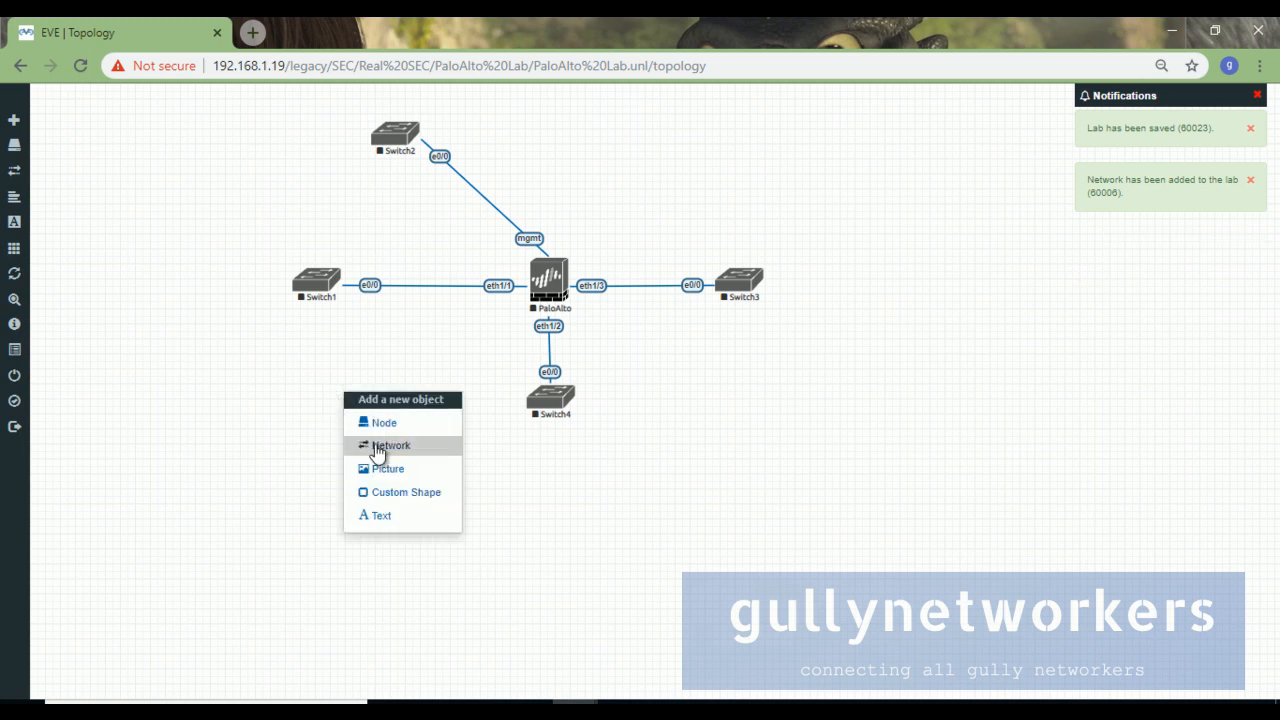
{"action": "left_click", "coordinate": [386, 423]}
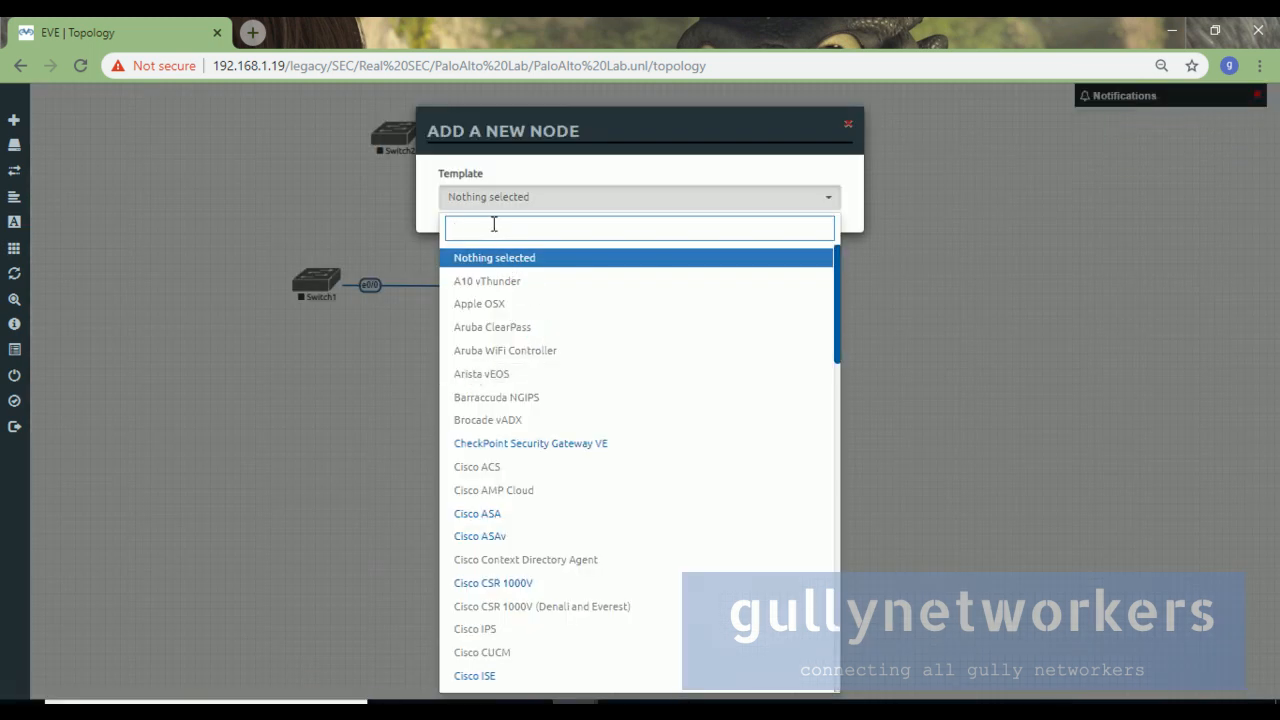
{"action": "type", "text": "win"}
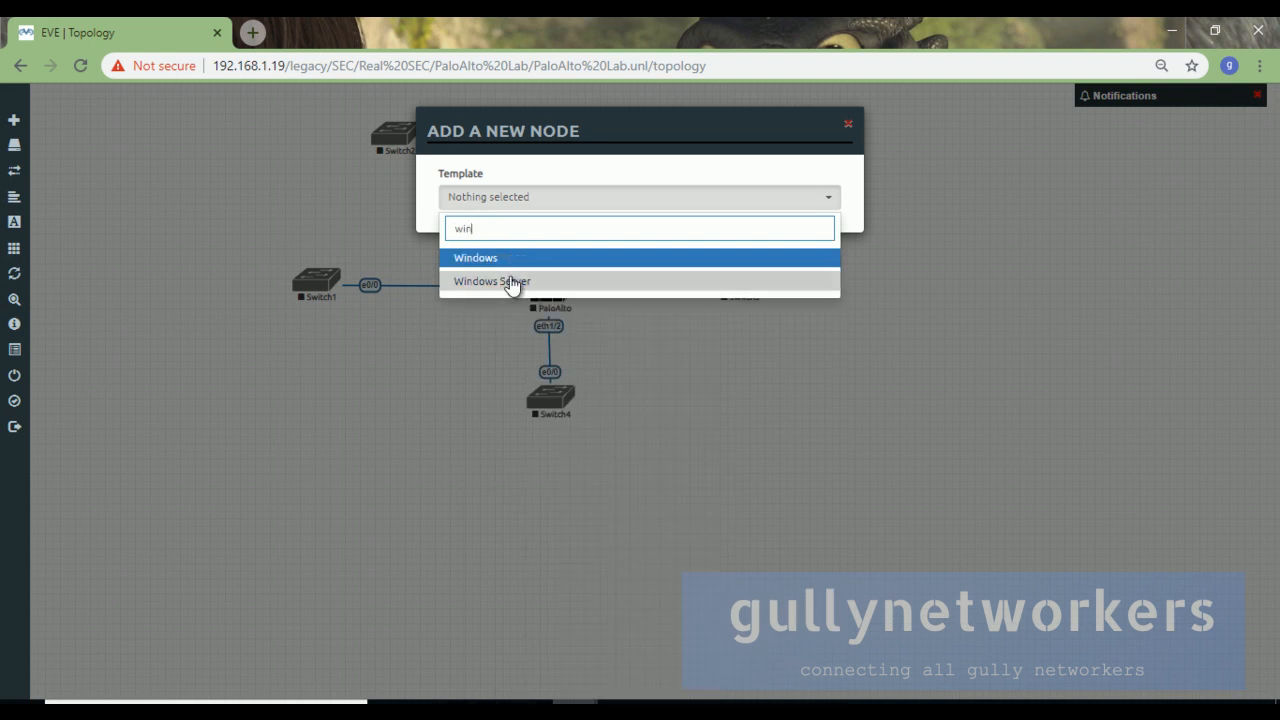
{"action": "left_click", "coordinate": [513, 260]}
{"action": "left_click", "coordinate": [640, 264]}
{"action": "left_click", "coordinate": [648, 266]}
{"action": "left_click", "coordinate": [652, 268]}
{"action": "left_click", "coordinate": [666, 295]}
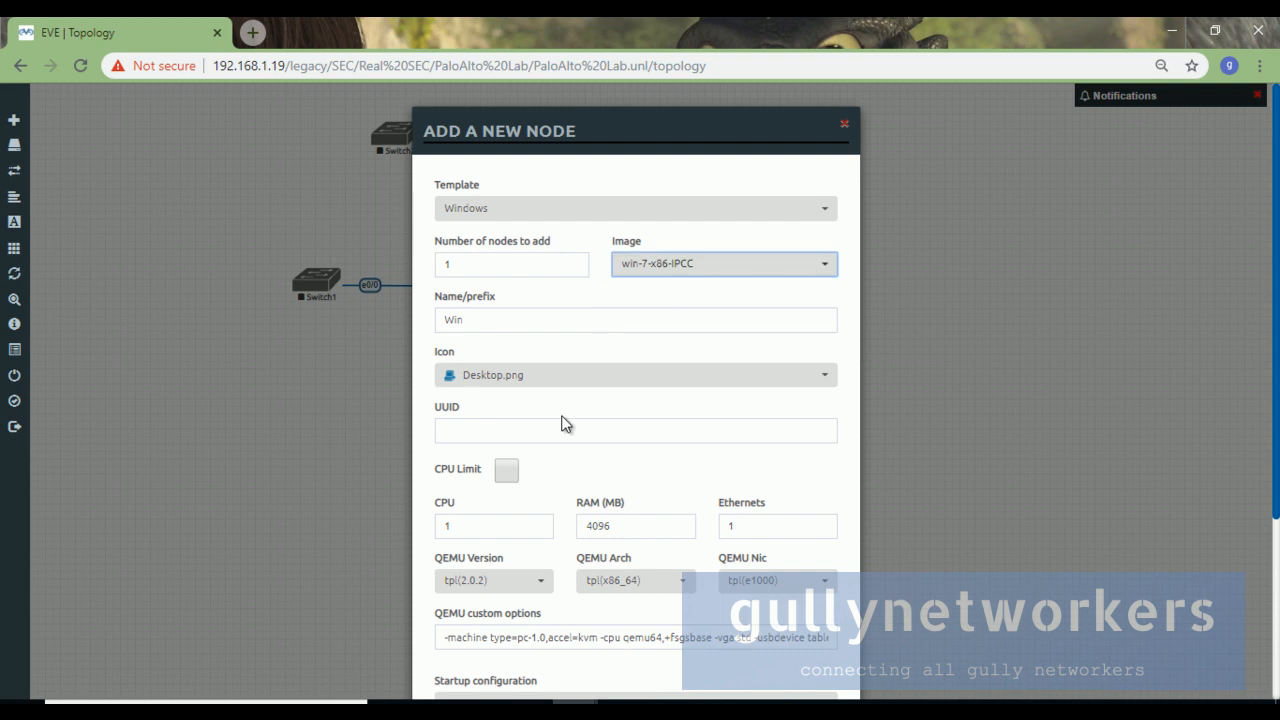
Set the Windows node's RAM to 2048 MB, save it, and place it to the far left of Switch2.
{"action": "left_click_drag", "start_coordinate": [616, 517], "coordinate": [557, 528]}
{"action": "type", "text": "2048"}
{"action": "scroll", "coordinate": [523, 537], "scroll_direction": "down", "scroll_amount": 3}
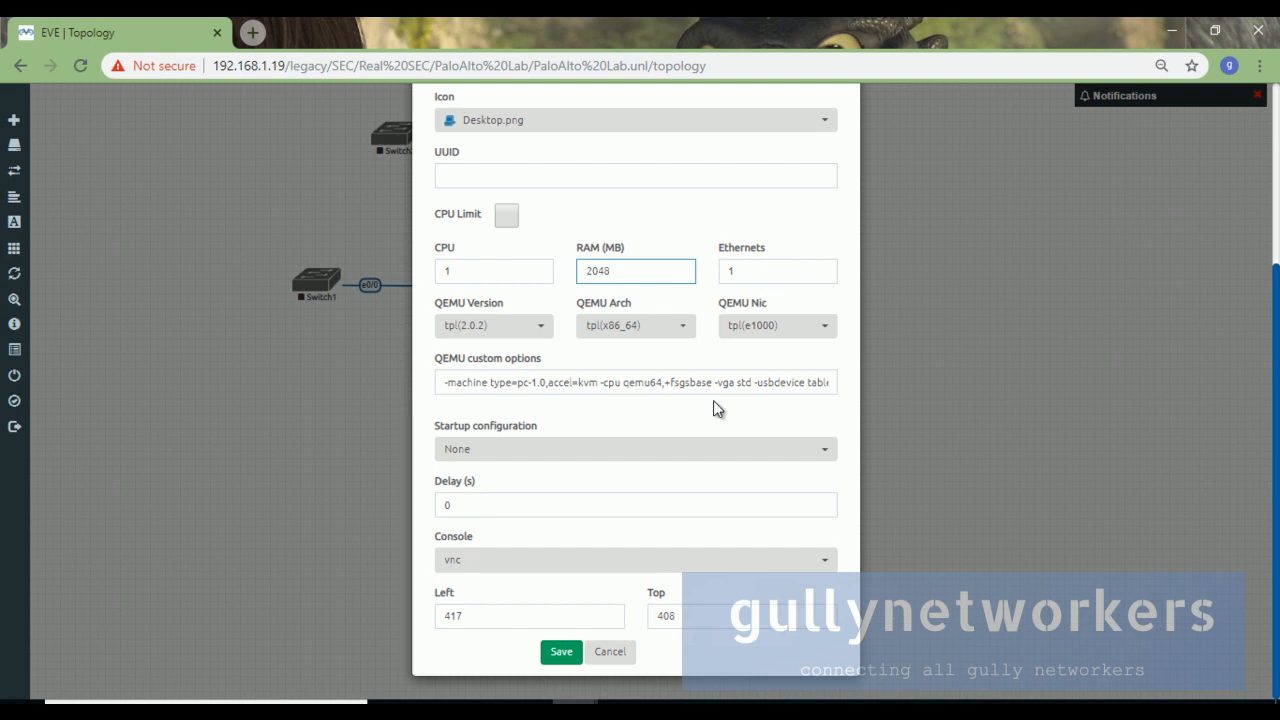
{"action": "left_click", "coordinate": [561, 651]}
{"action": "left_click_drag", "start_coordinate": [360, 424], "coordinate": [128, 132]}
Rename the Win node as ADMIN-PC and save the change.
{"action": "right_click", "coordinate": [136, 131]}
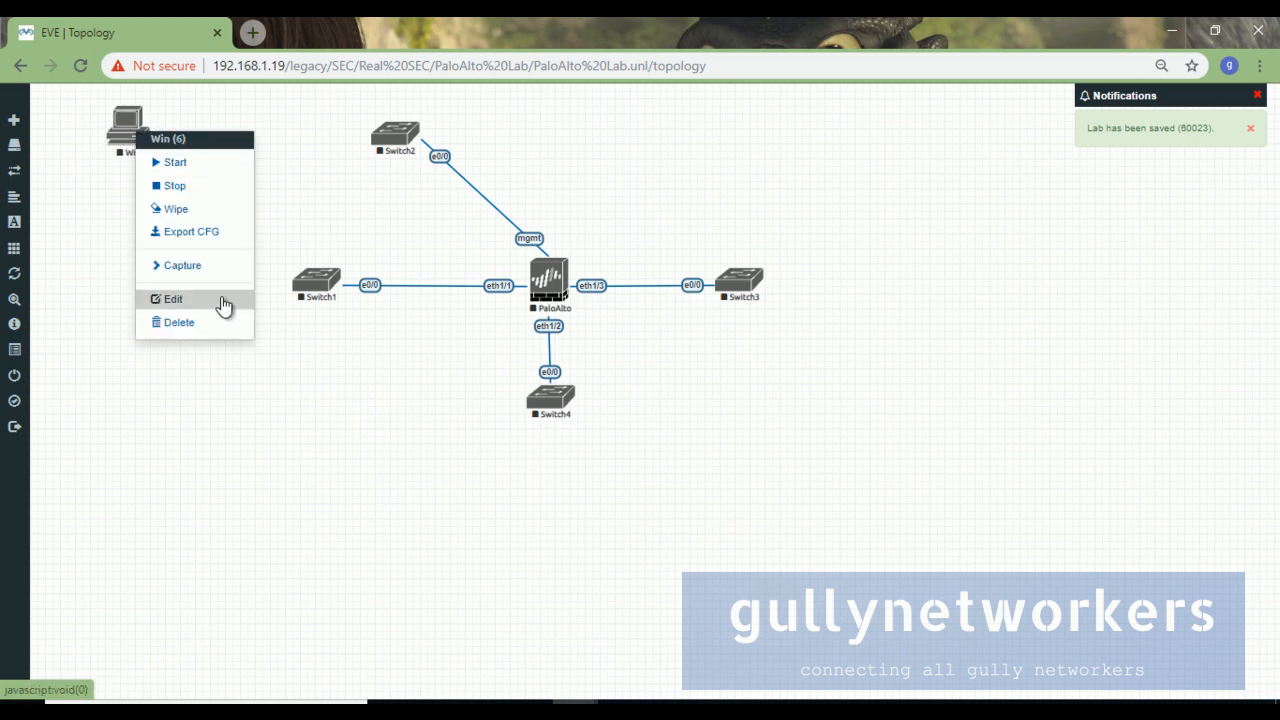
{"action": "left_click", "coordinate": [223, 305]}
{"action": "left_click", "coordinate": [523, 362]}
{"action": "left_click_drag", "start_coordinate": [491, 383], "coordinate": [389, 367]}
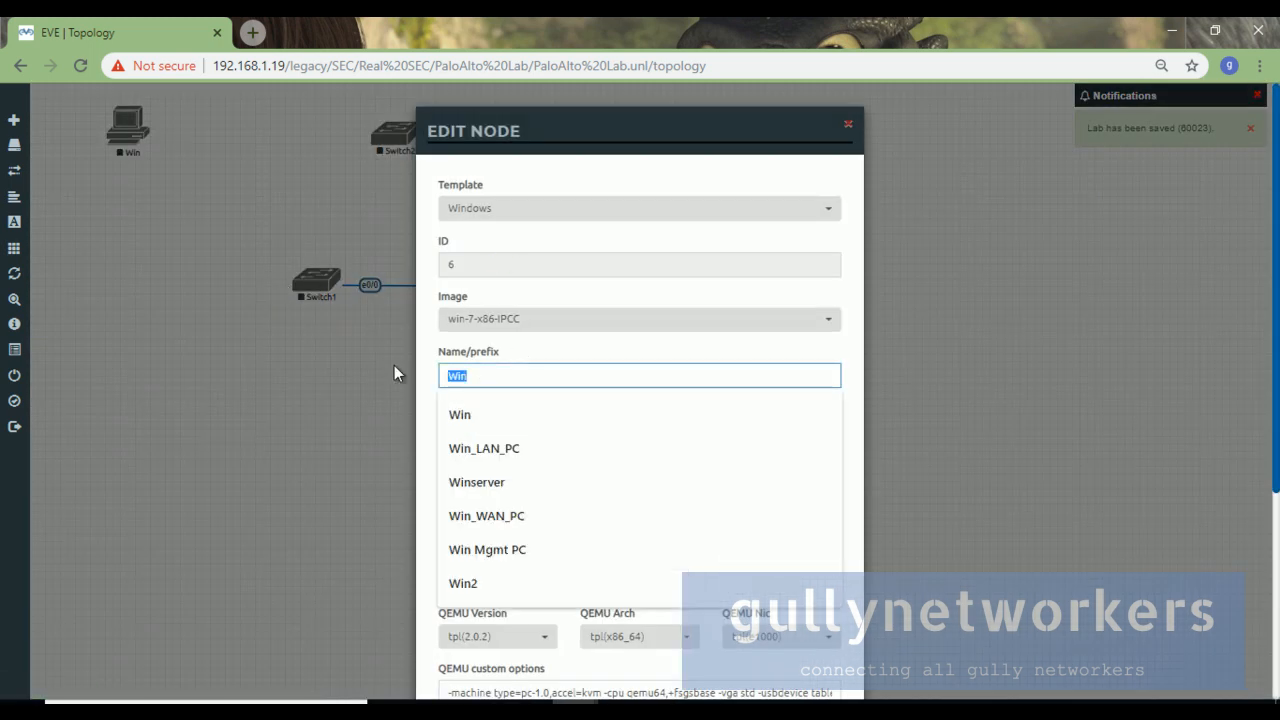
{"action": "key", "text": "BackSpace"}
{"action": "type", "text": "Admin"}
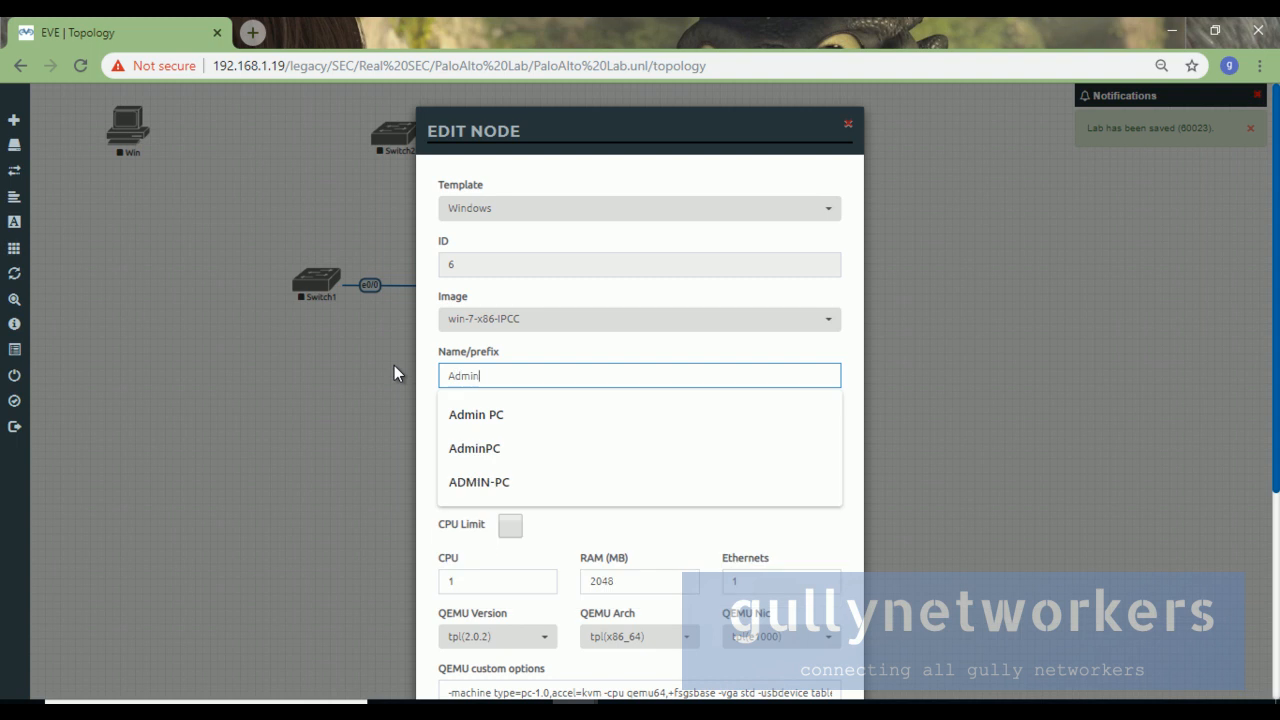
{"action": "left_click", "coordinate": [548, 497]}
{"action": "scroll", "coordinate": [676, 440], "scroll_direction": "down", "scroll_amount": 3}
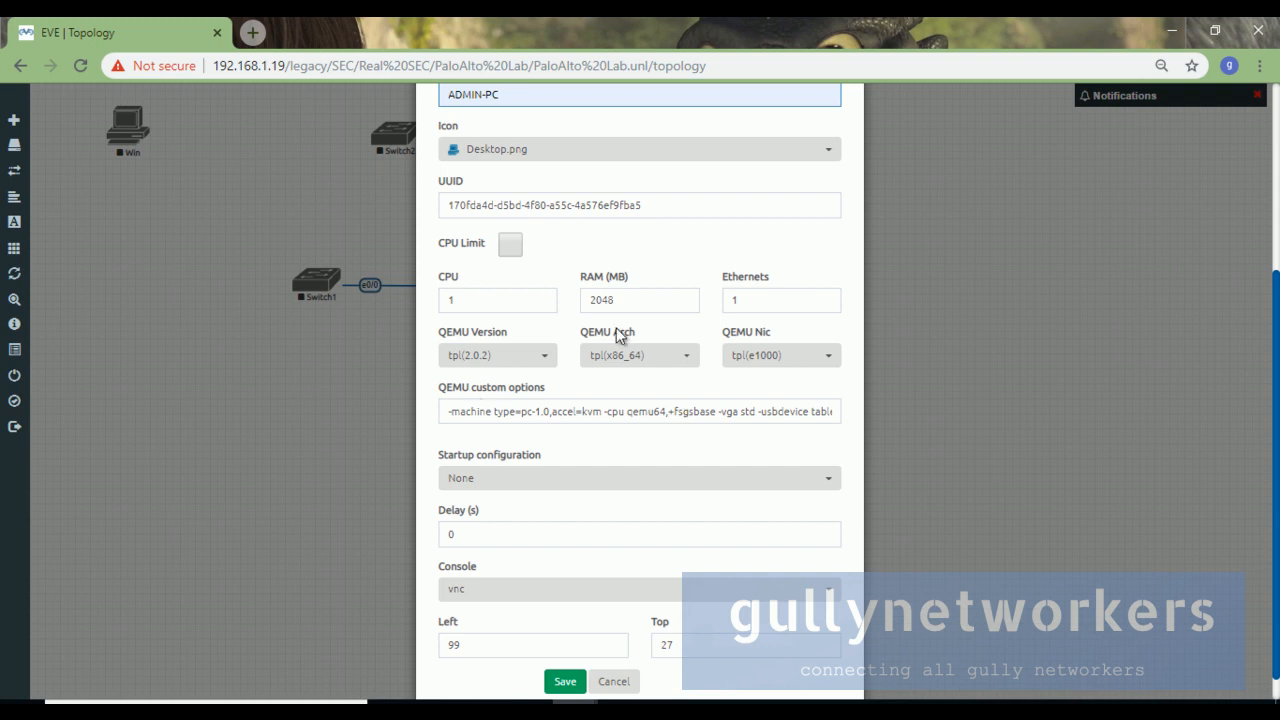
{"action": "scroll", "coordinate": [596, 505], "scroll_direction": "down", "scroll_amount": 1}
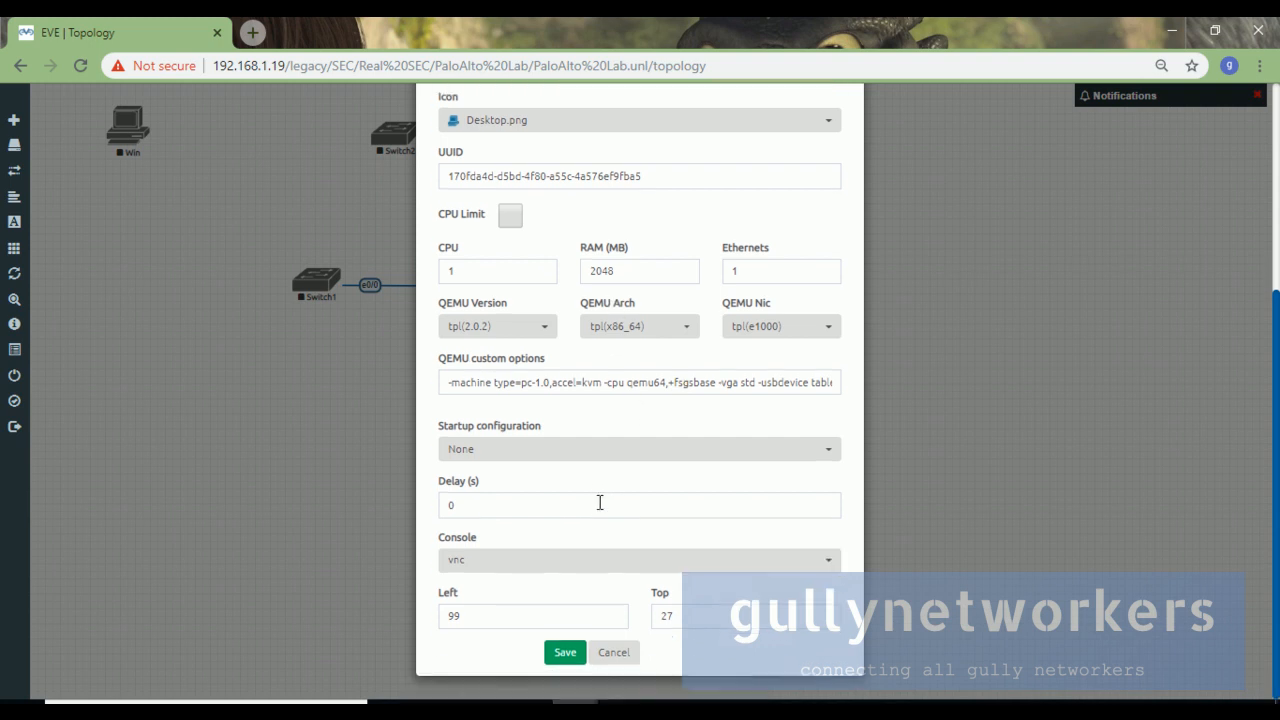
{"action": "left_click", "coordinate": [584, 647]}
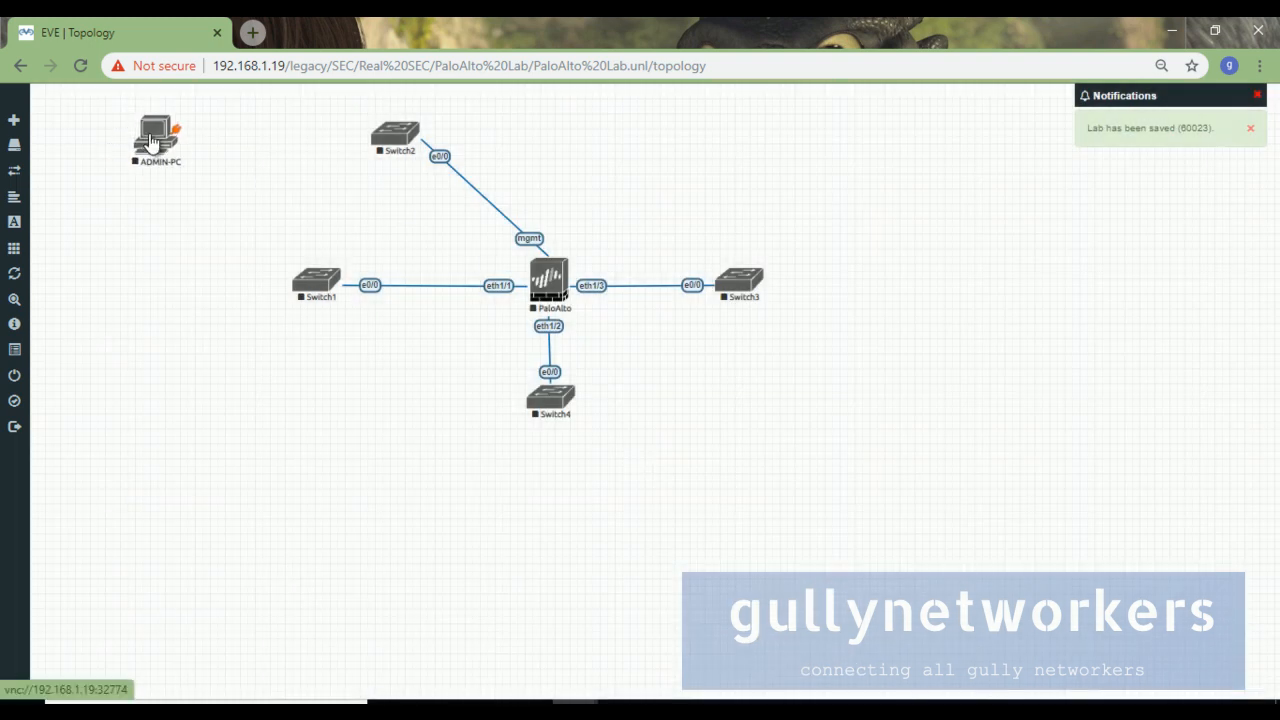
Connect ADMIN-PC e0 to Switch2 e0/1 and align ADMIN-PC level with Switch2.
{"action": "left_click_drag", "start_coordinate": [172, 128], "coordinate": [396, 133]}
{"action": "left_click", "coordinate": [667, 536]}
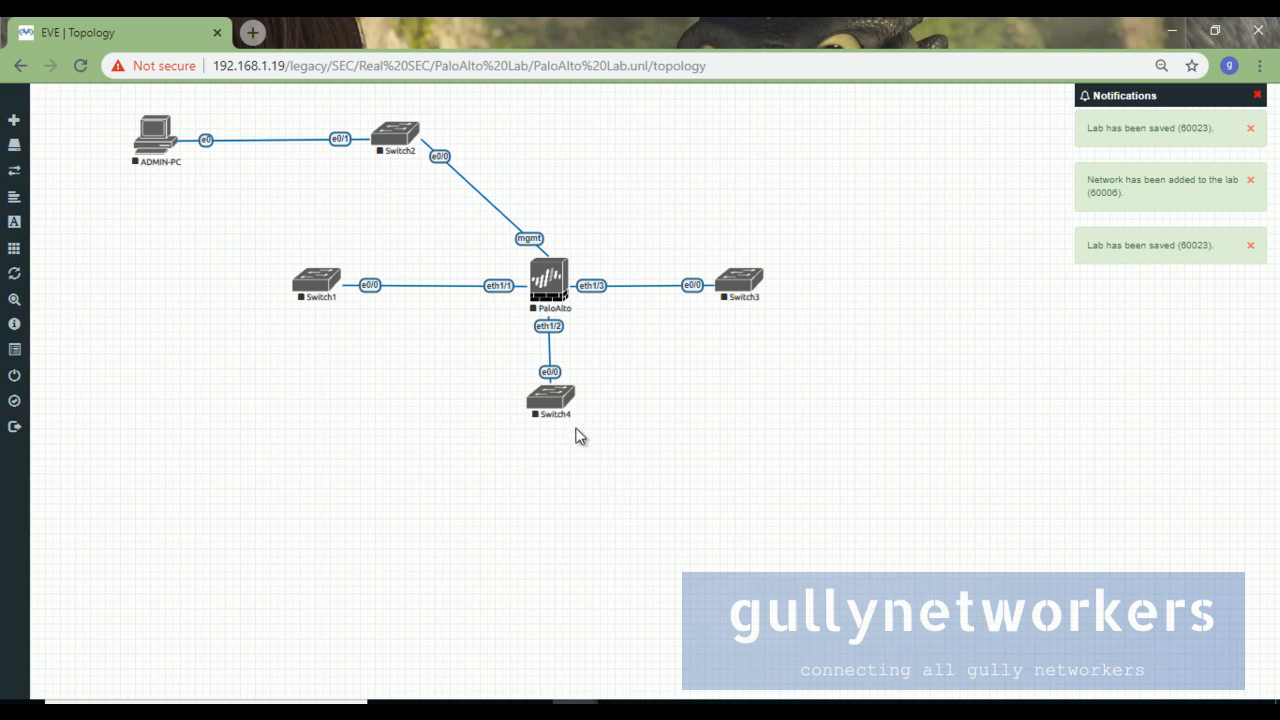
{"action": "left_click_drag", "start_coordinate": [150, 130], "coordinate": [150, 127]}
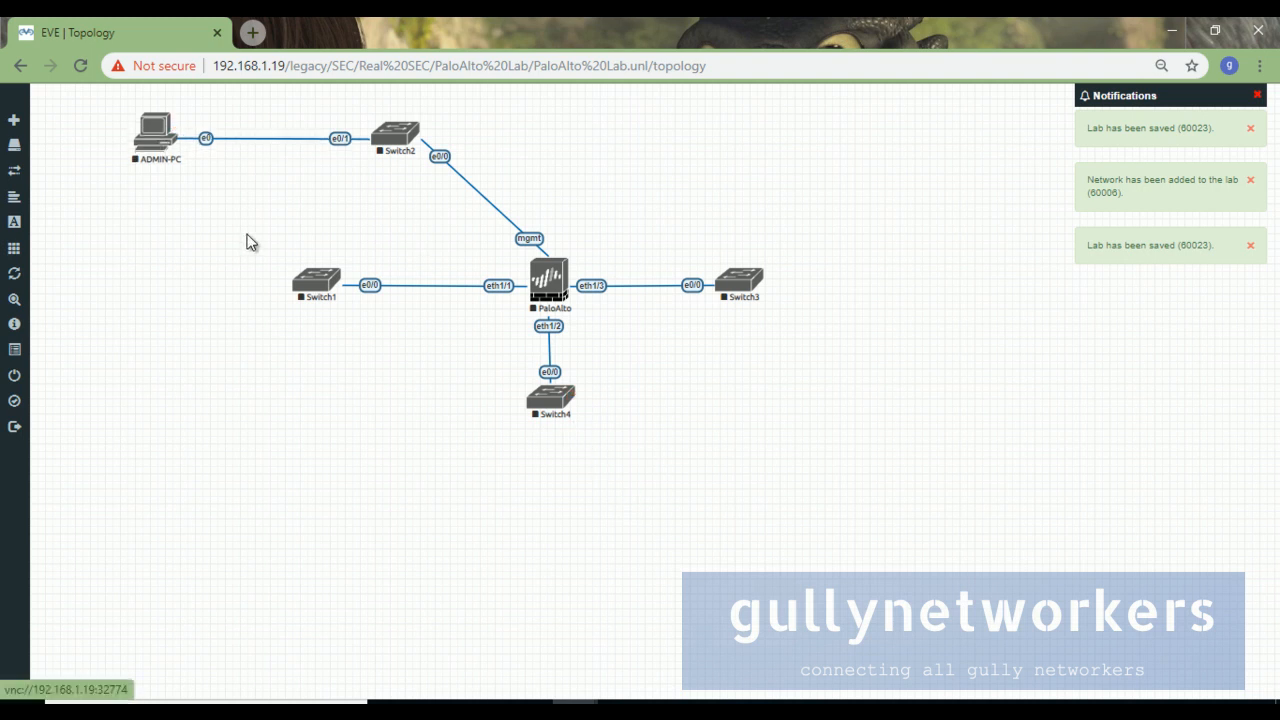
Add a Windows Server node with the winserver-2016R2 image, keeping the name Winserver, and 2048 MB of RAM.
{"action": "right_click", "coordinate": [270, 420]}
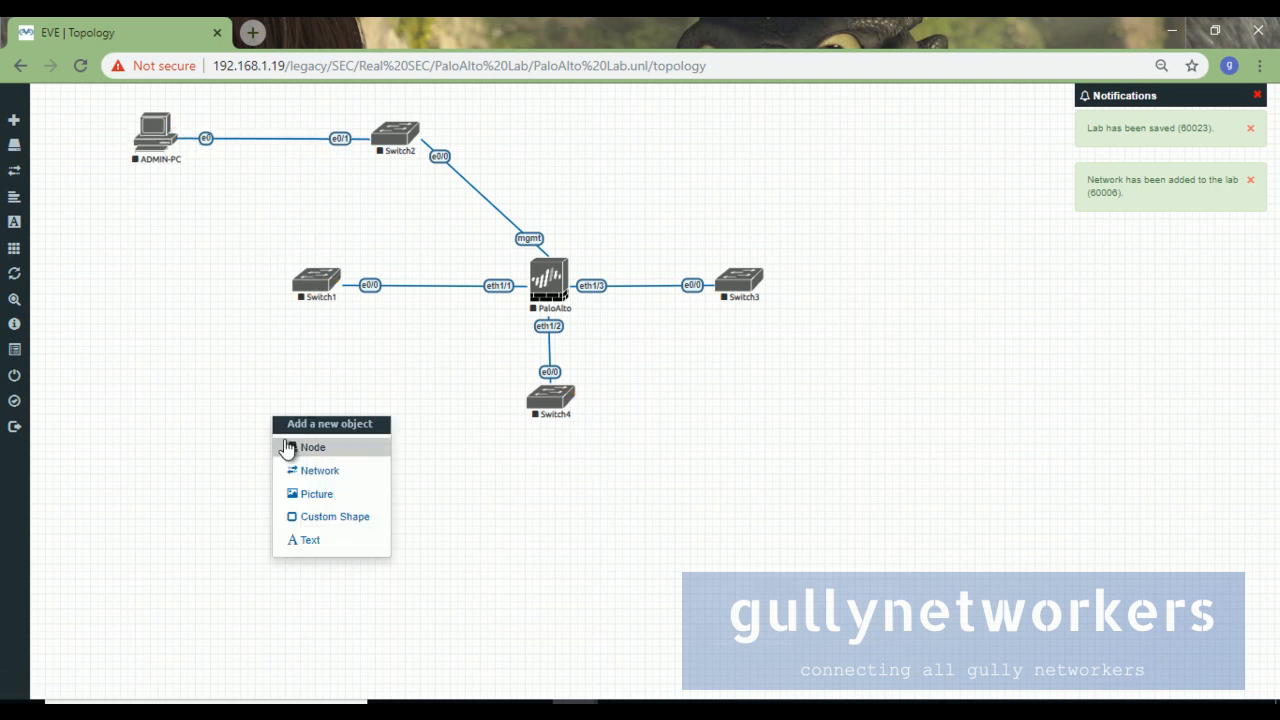
{"action": "left_click", "coordinate": [291, 450]}
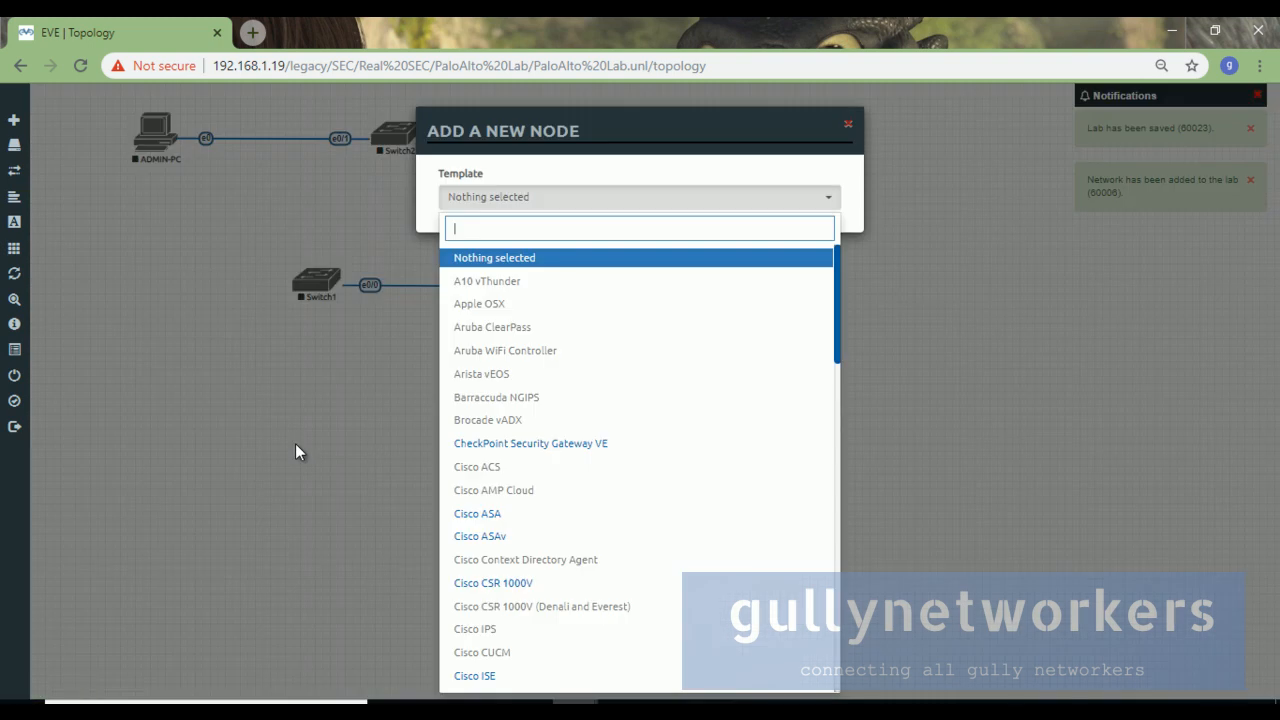
{"action": "type", "text": "win"}
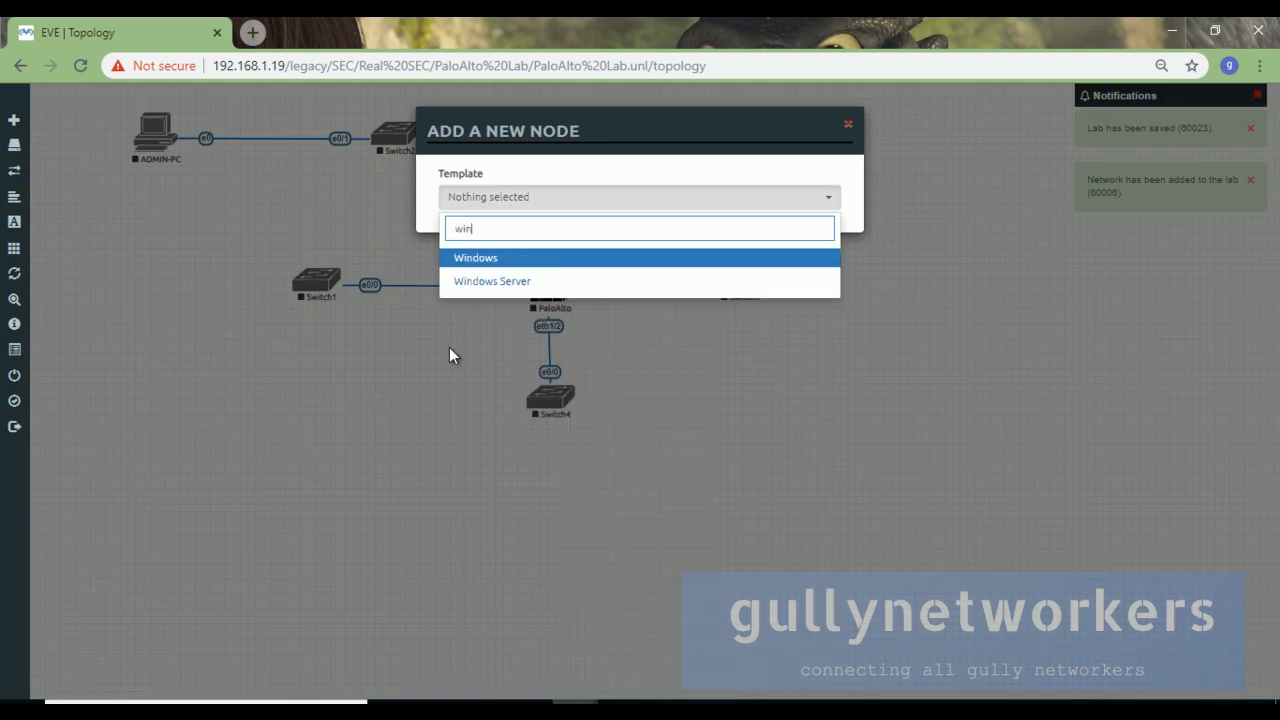
{"action": "left_click", "coordinate": [480, 282]}
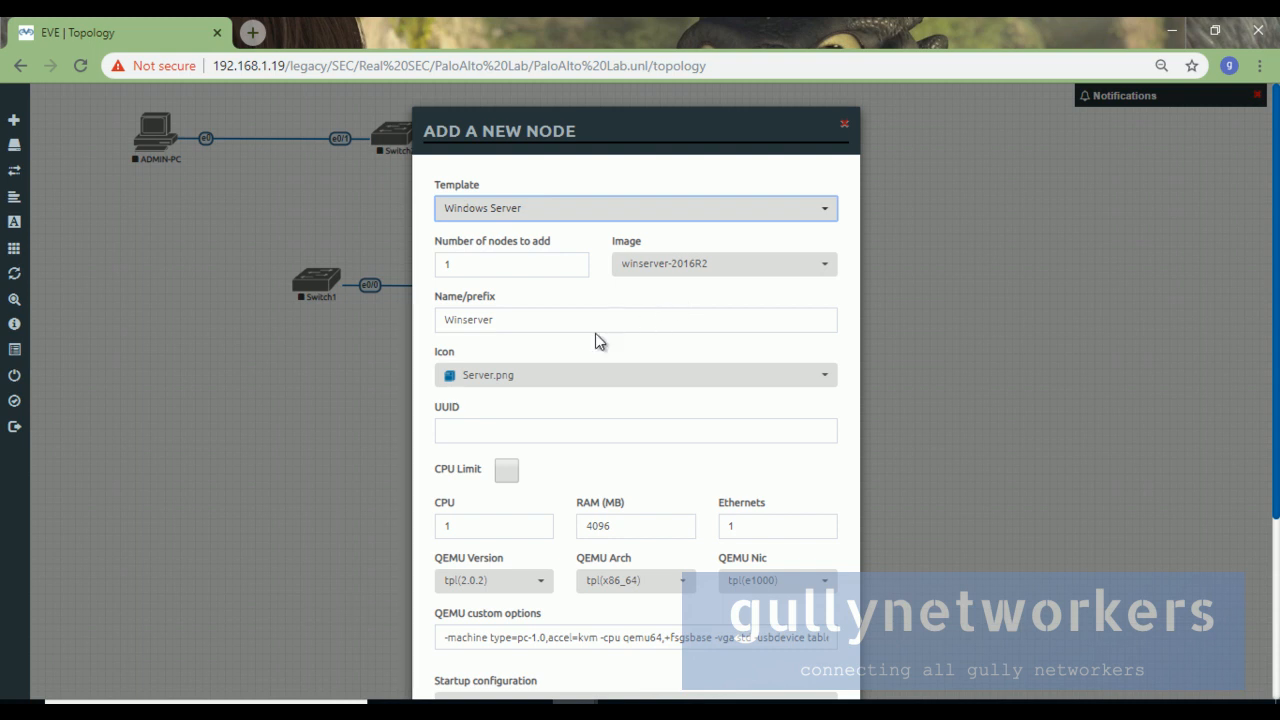
{"action": "double_click", "coordinate": [503, 316]}
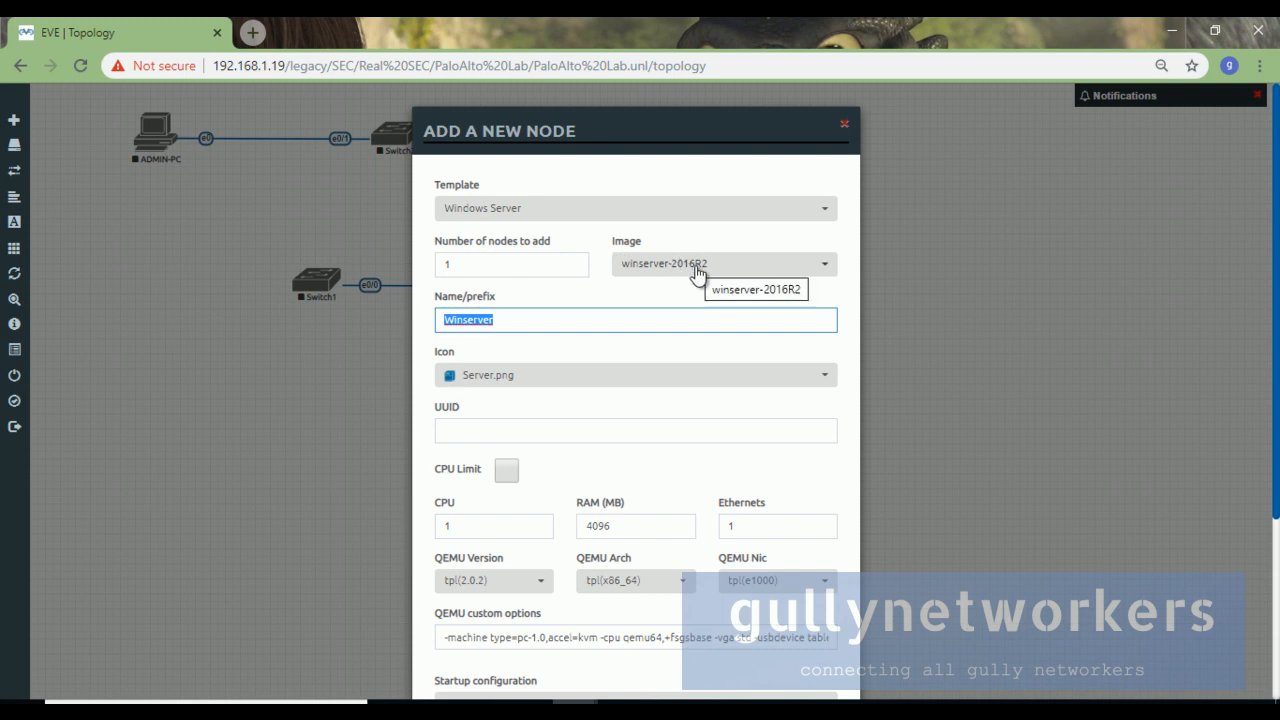
{"action": "double_click", "coordinate": [630, 525]}
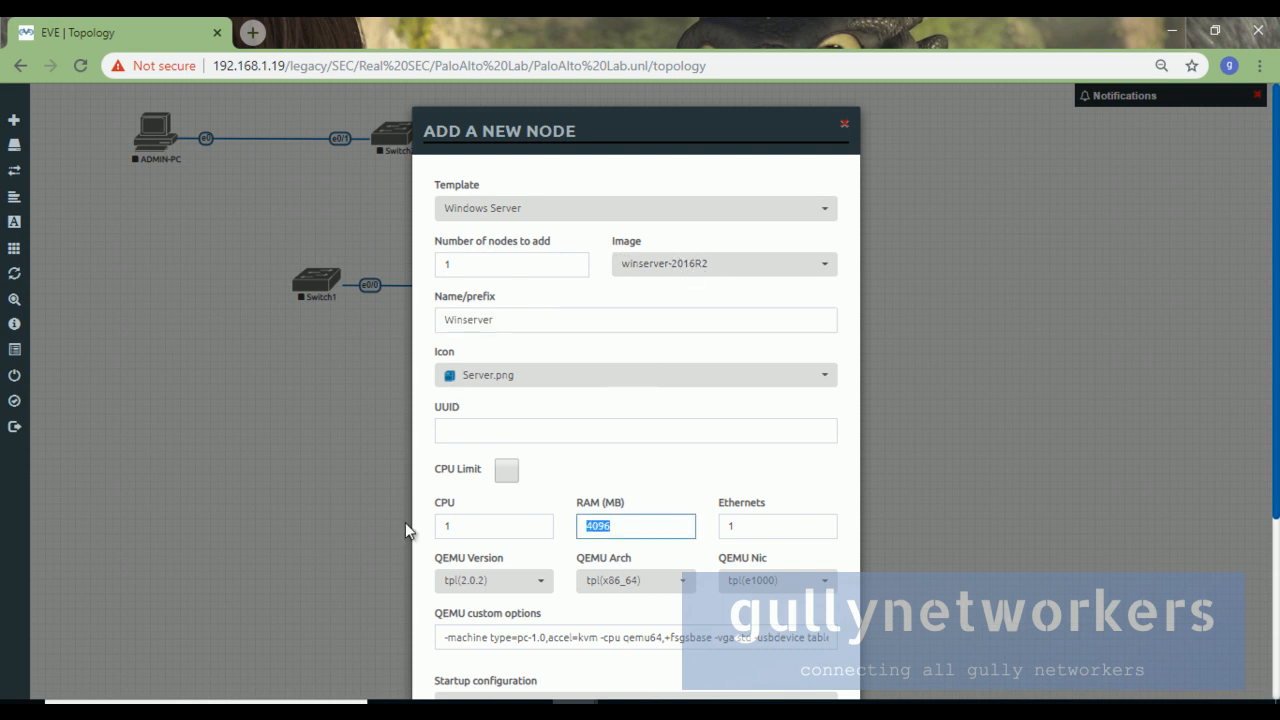
{"action": "type", "text": "2048"}
{"action": "scroll", "coordinate": [591, 480], "scroll_direction": "down", "scroll_amount": 3}
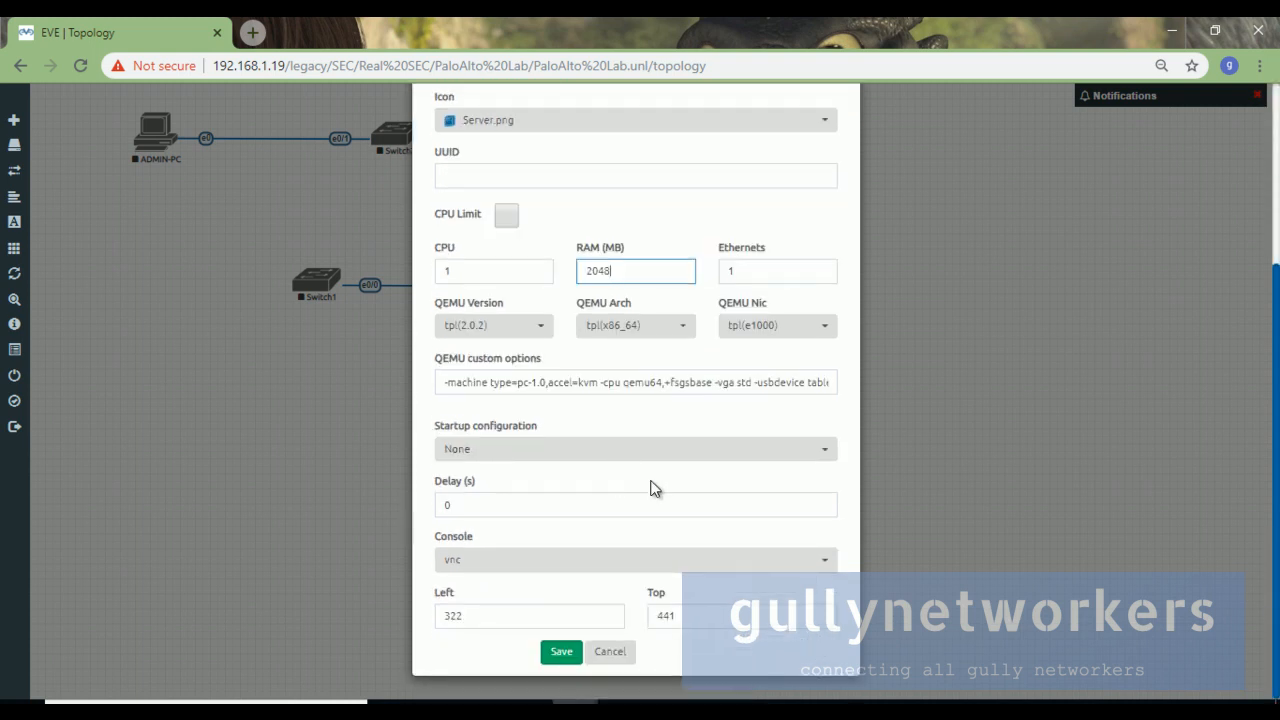
{"action": "left_click", "coordinate": [570, 655]}
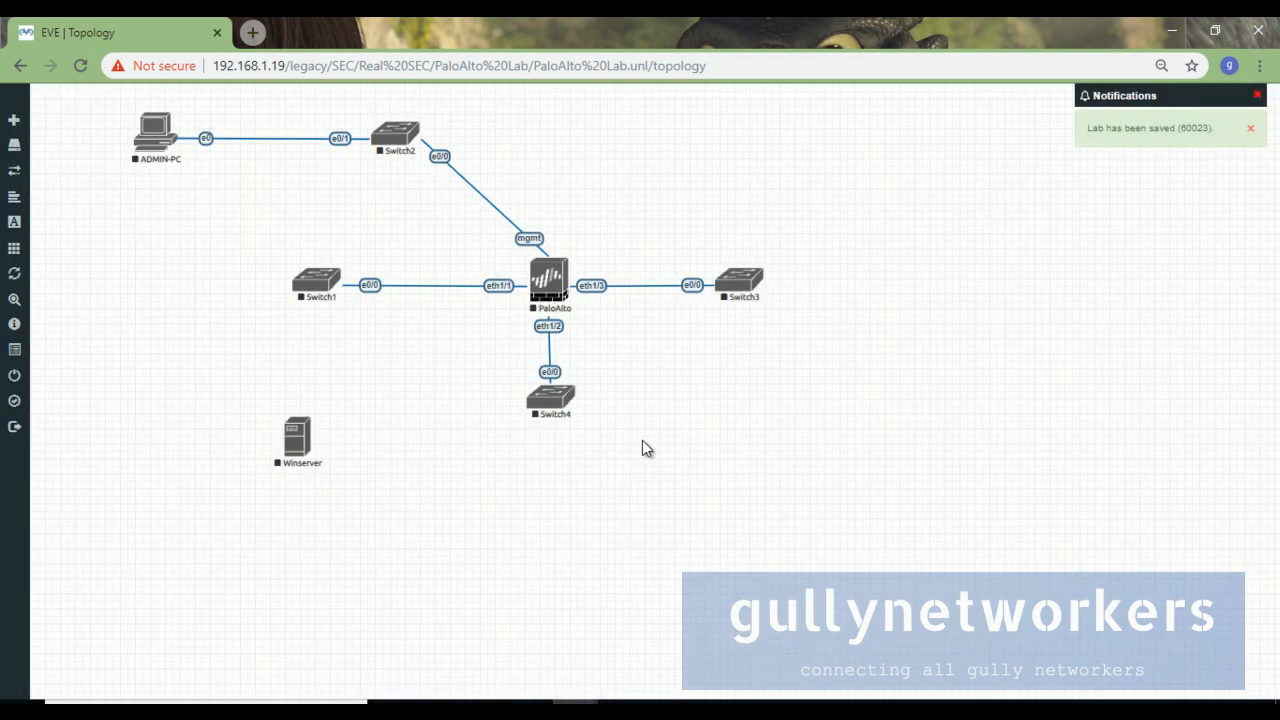
Connect Winserver e0, with the server placed below ADMIN-PC, to Switch2 e0/2 and move Switch1 further down.
{"action": "left_click_drag", "start_coordinate": [298, 432], "coordinate": [395, 140]}
{"action": "left_click", "coordinate": [668, 525]}
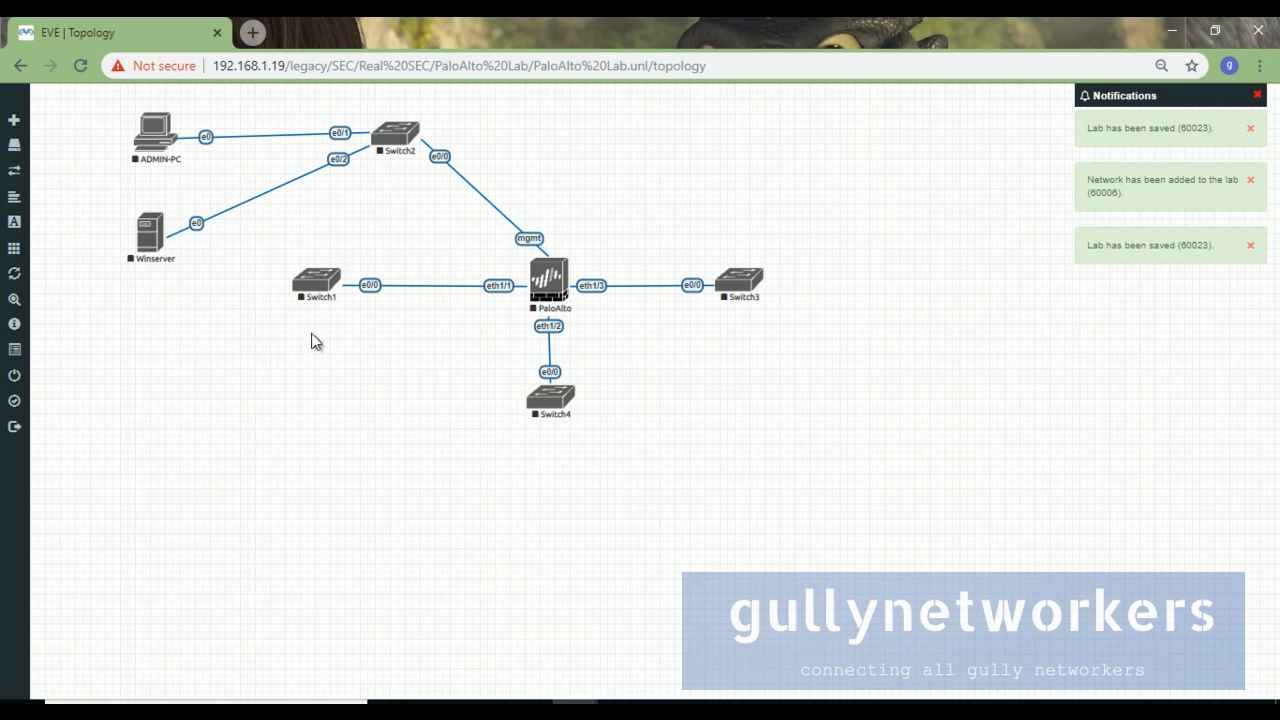
{"action": "left_click_drag", "start_coordinate": [316, 288], "coordinate": [316, 380]}
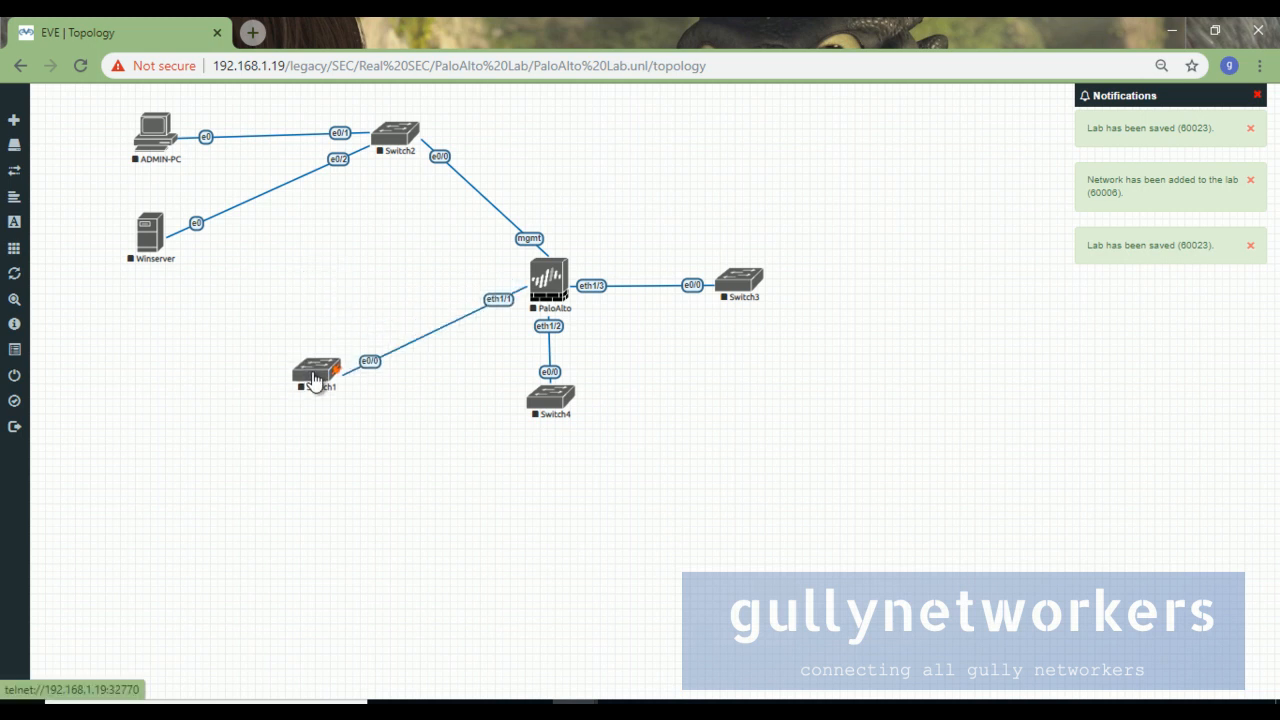
Add a second Windows node with the win-7-x86-IPCC image and 2048 MB of RAM.
{"action": "right_click", "coordinate": [425, 555]}
{"action": "left_click", "coordinate": [489, 577]}
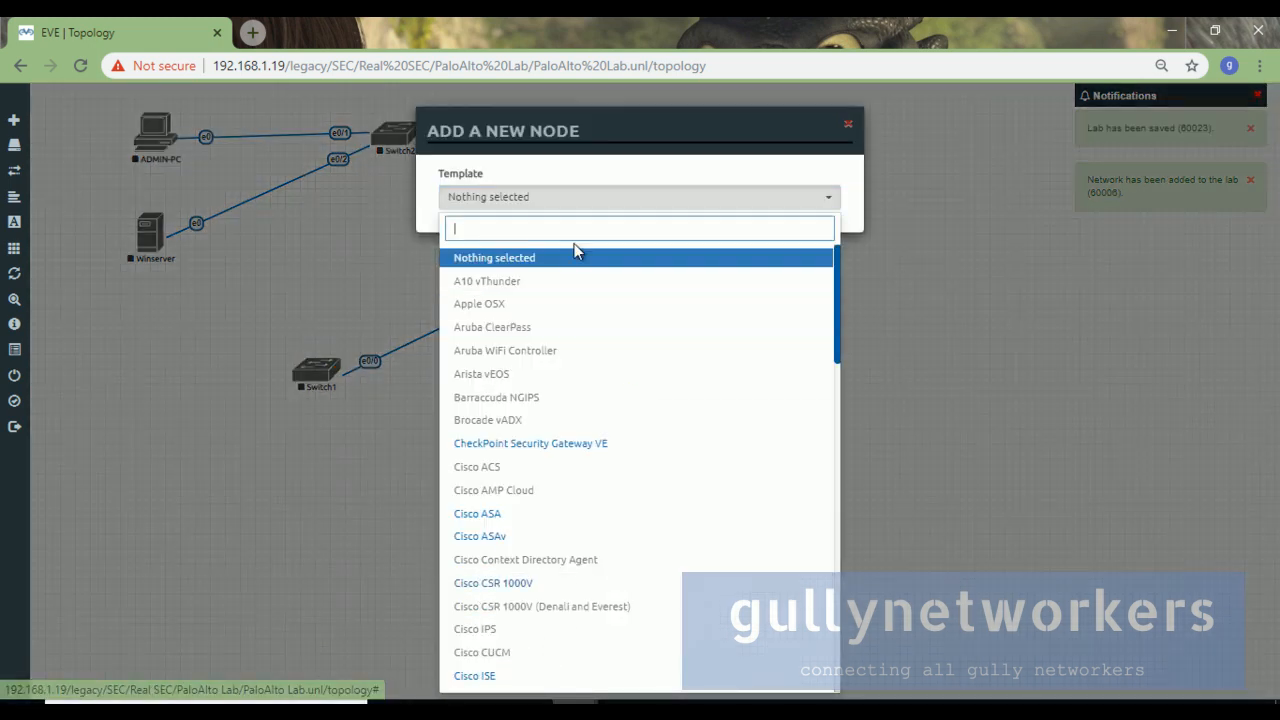
{"action": "type", "text": "win"}
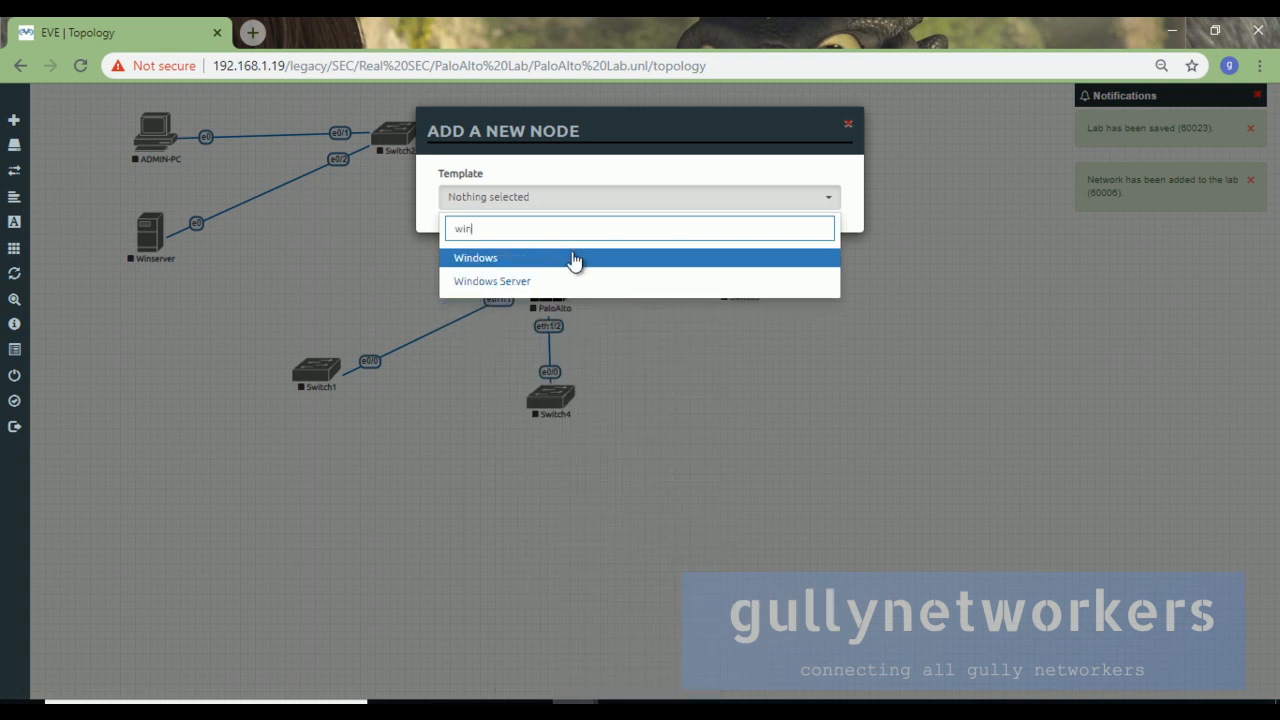
{"action": "left_click", "coordinate": [574, 257]}
{"action": "left_click", "coordinate": [689, 268]}
{"action": "left_click", "coordinate": [674, 292]}
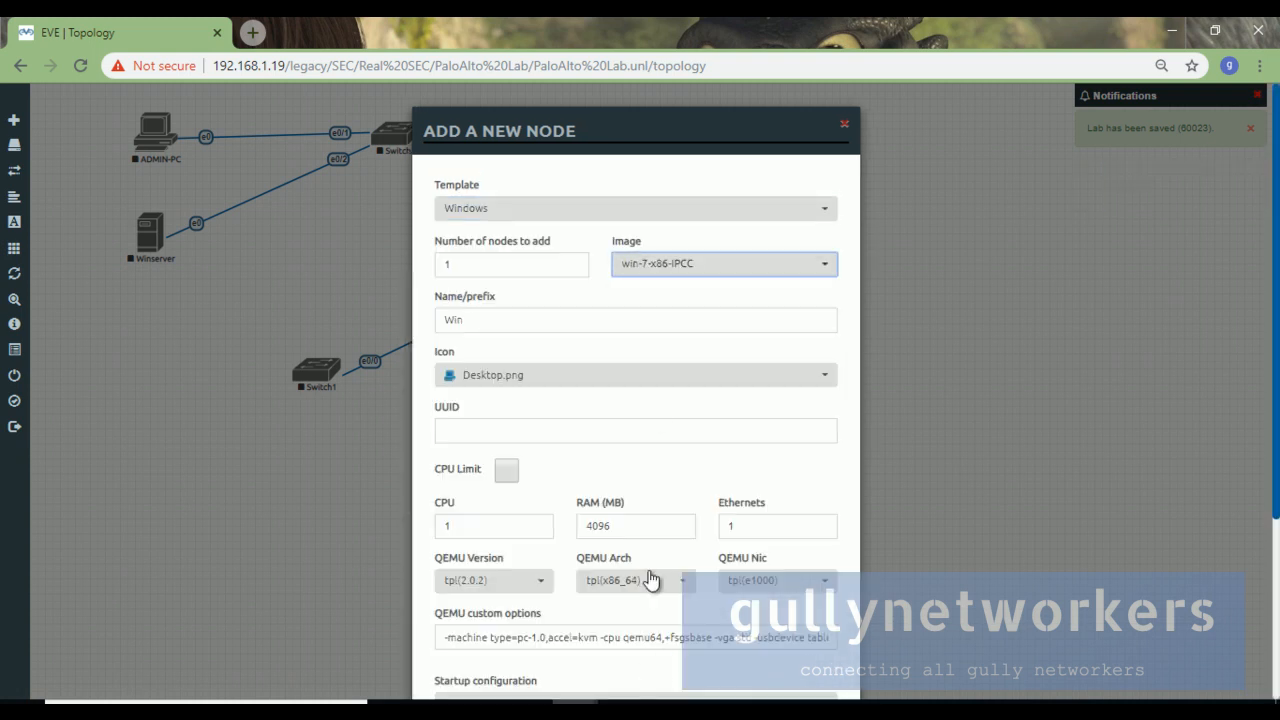
{"action": "scroll", "coordinate": [641, 591], "scroll_direction": "down", "scroll_amount": 3}
{"action": "double_click", "coordinate": [644, 271]}
{"action": "type", "text": "2048"}
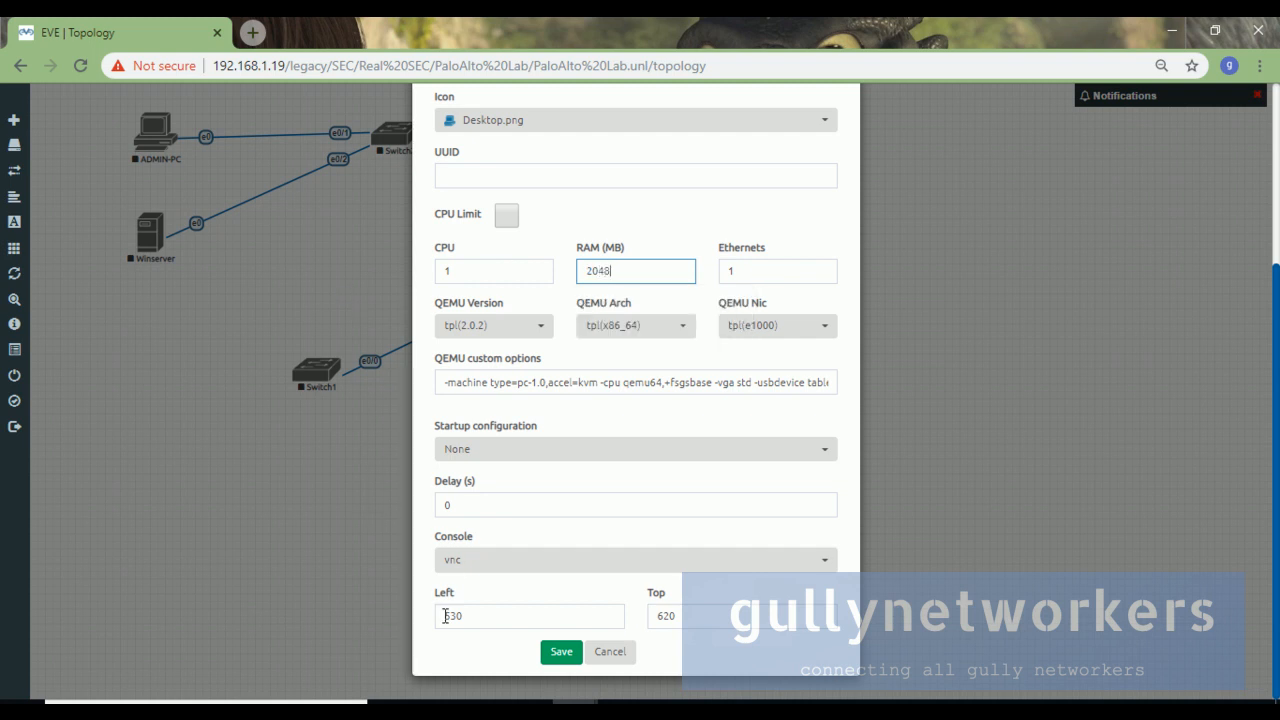
{"action": "left_click", "coordinate": [561, 651]}
Connect the Win node's e0, left of Switch1, to Switch1 e0/1 and align the node with the switch.
{"action": "left_click_drag", "start_coordinate": [90, 400], "coordinate": [318, 375]}
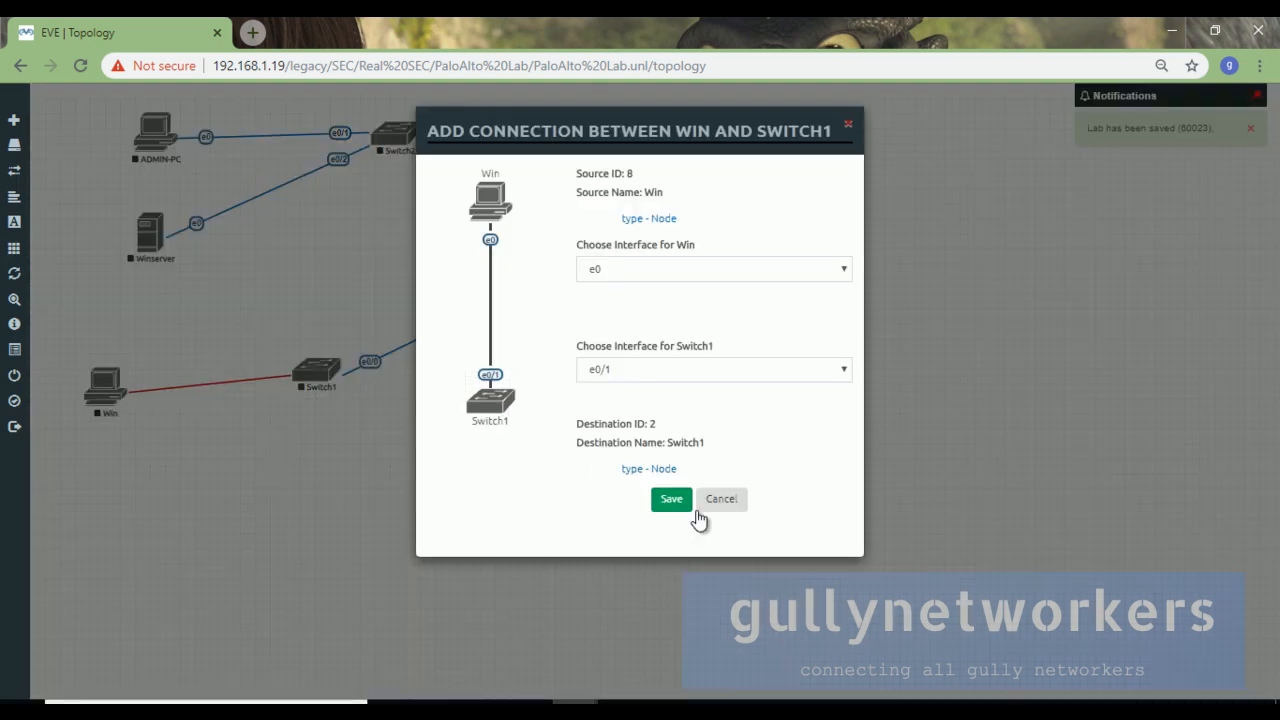
{"action": "left_click", "coordinate": [671, 499]}
{"action": "left_click_drag", "start_coordinate": [100, 395], "coordinate": [117, 385]}
Start a new node from the Cisco IOS 7206VXR (Dynamips) template and name it R1.
{"action": "right_click", "coordinate": [472, 505]}
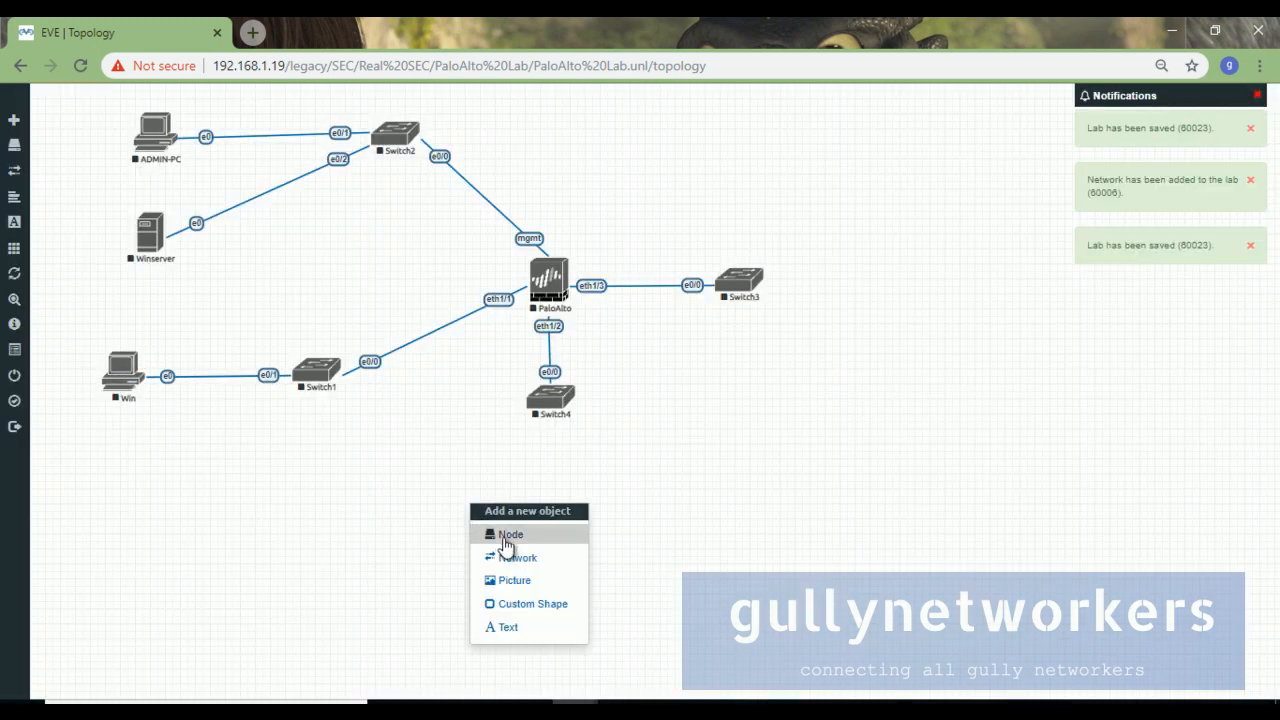
{"action": "left_click", "coordinate": [504, 536]}
{"action": "type", "text": "io"}
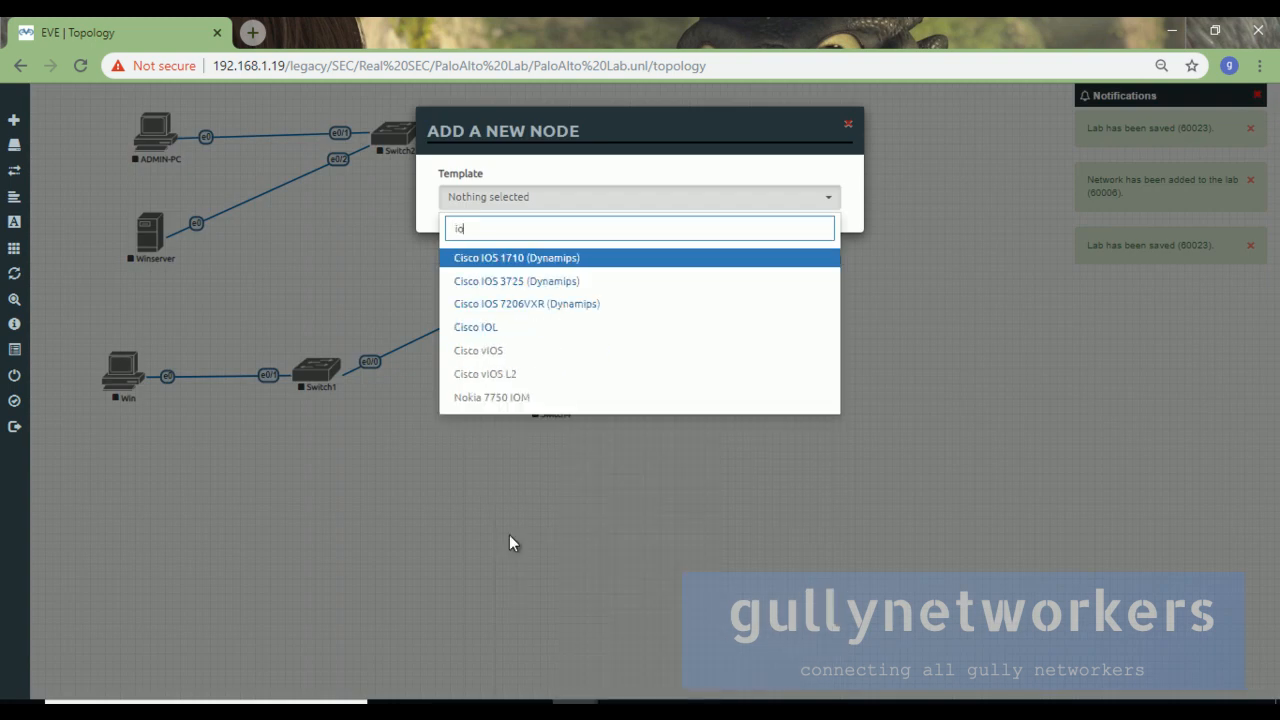
{"action": "left_click", "coordinate": [544, 305]}
{"action": "left_click_drag", "start_coordinate": [539, 326], "coordinate": [263, 320]}
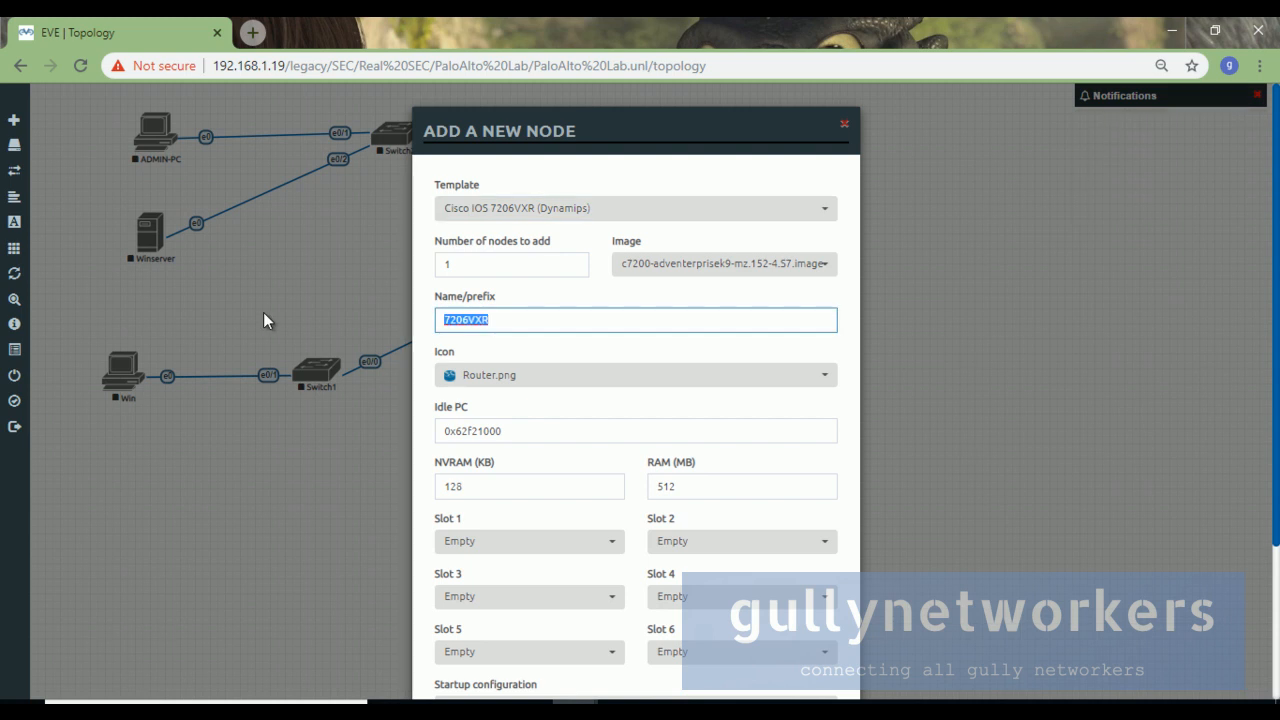
{"action": "type", "text": "r1"}
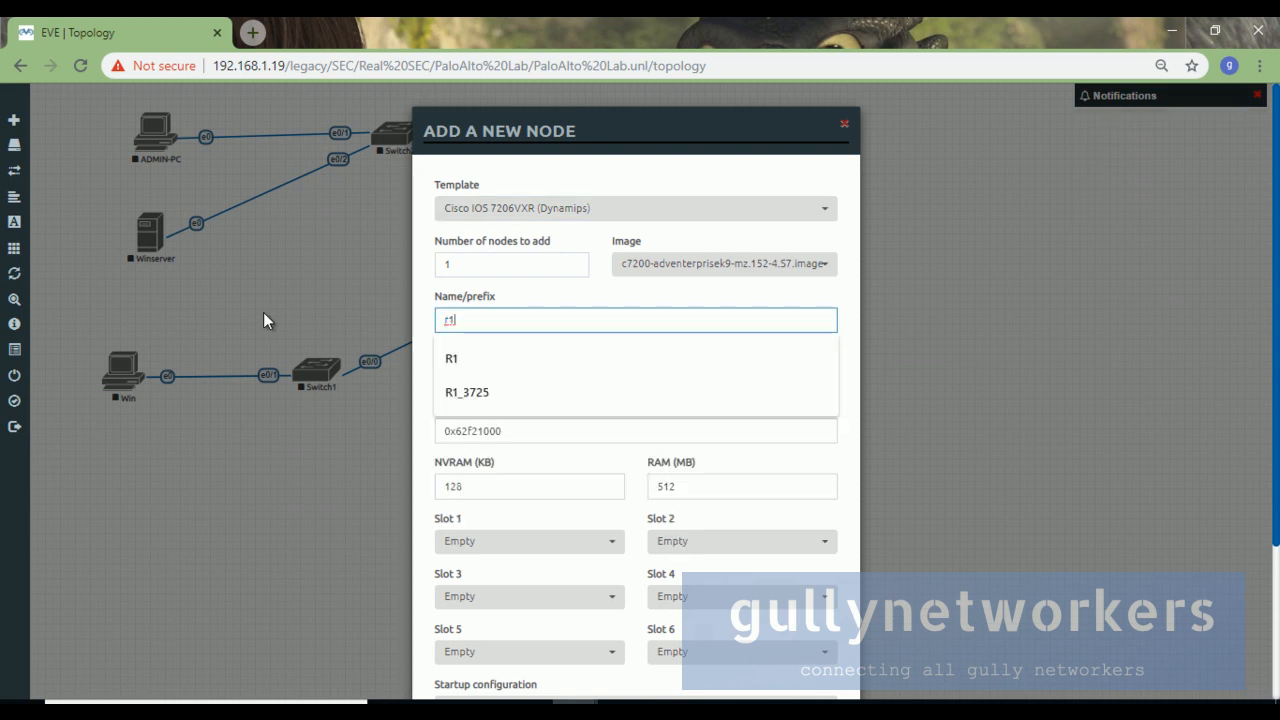
{"action": "left_click", "coordinate": [489, 358]}
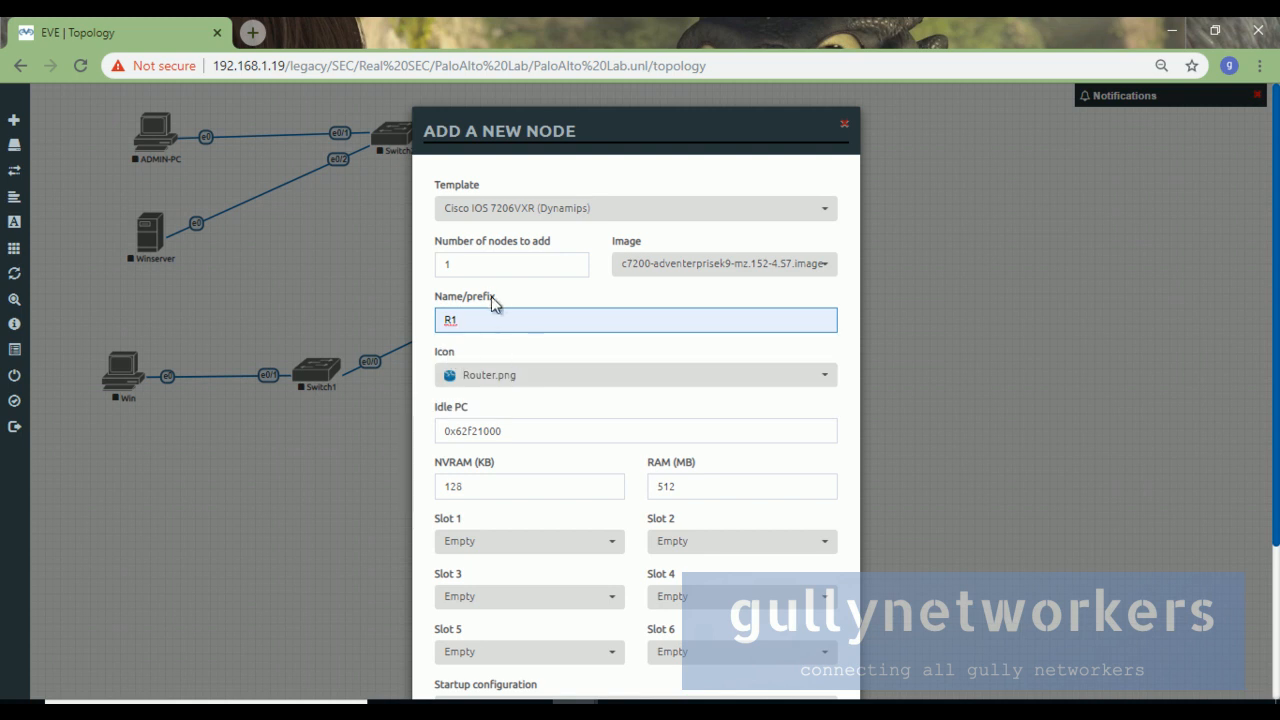
Add R1 with a PA-FE-TX card in slot 1, then place it below Switch4 and connect fa0/0 to Switch4 e0/1.
{"action": "scroll", "coordinate": [656, 384], "scroll_direction": "down", "scroll_amount": 2}
{"action": "scroll", "coordinate": [658, 386], "scroll_direction": "up", "scroll_amount": 2}
{"action": "scroll", "coordinate": [660, 386], "scroll_direction": "down", "scroll_amount": 3}
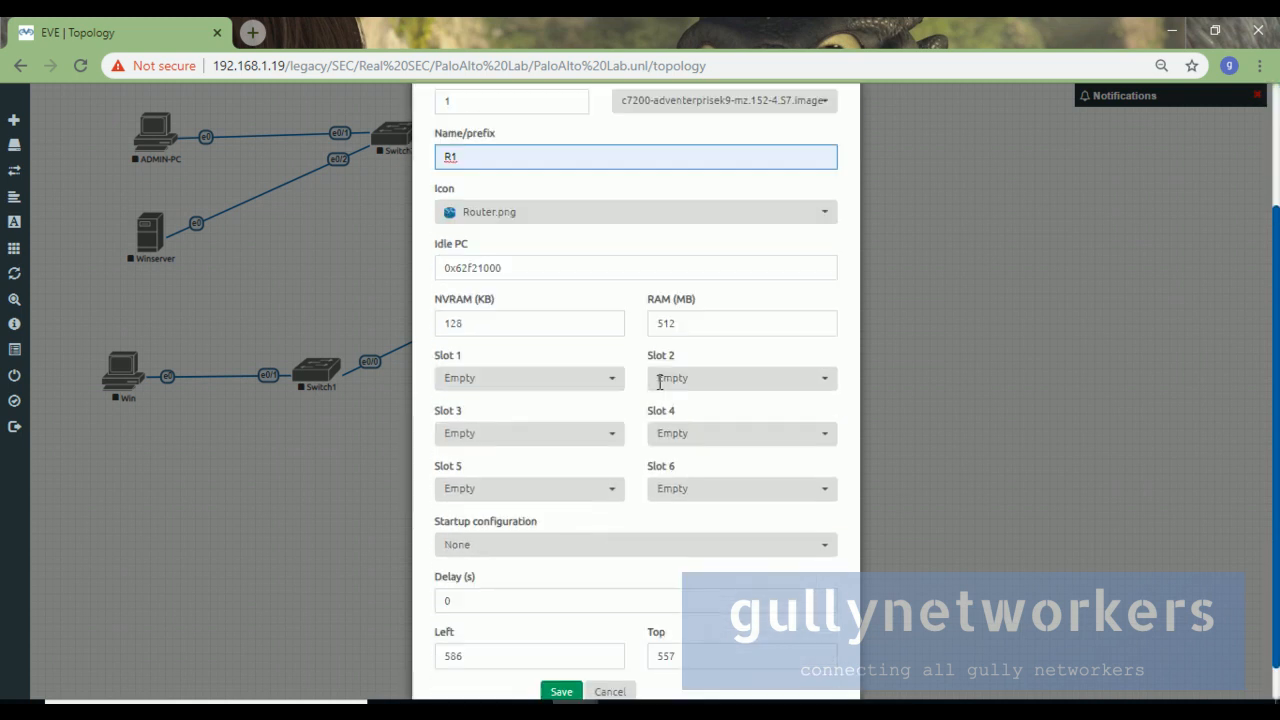
{"action": "left_click", "coordinate": [540, 345]}
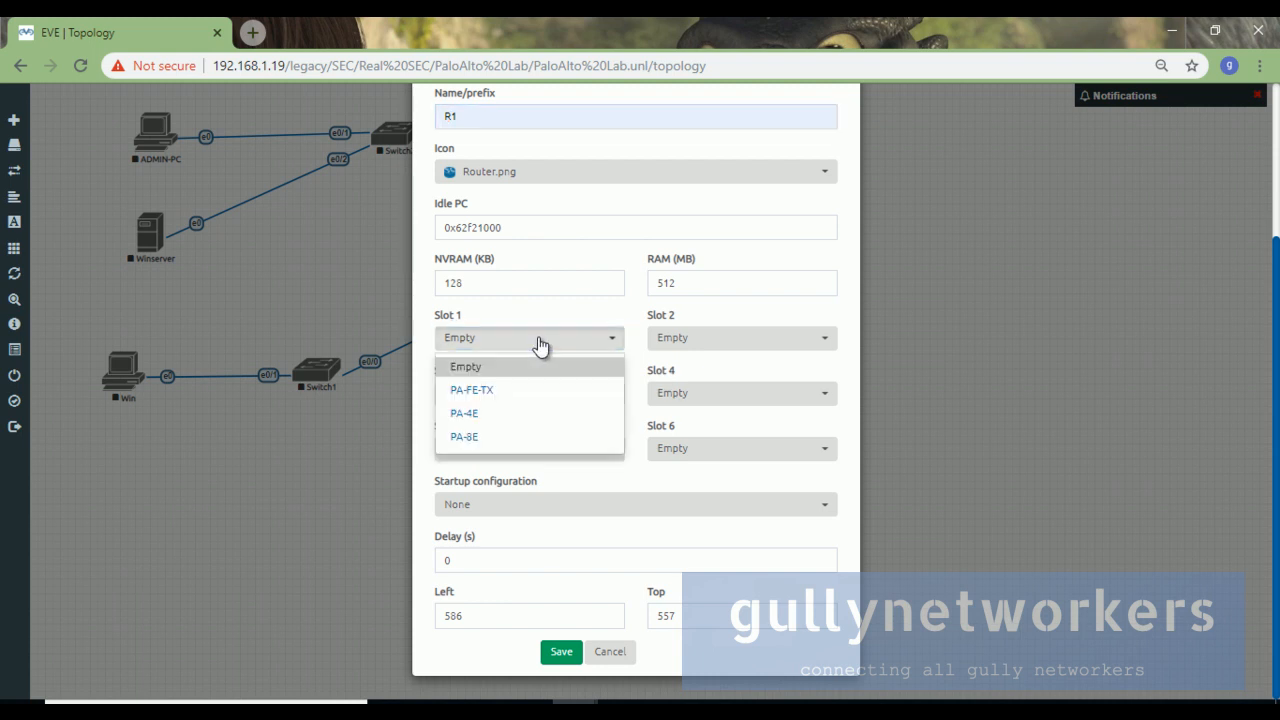
{"action": "left_click", "coordinate": [551, 394]}
{"action": "left_click", "coordinate": [562, 652]}
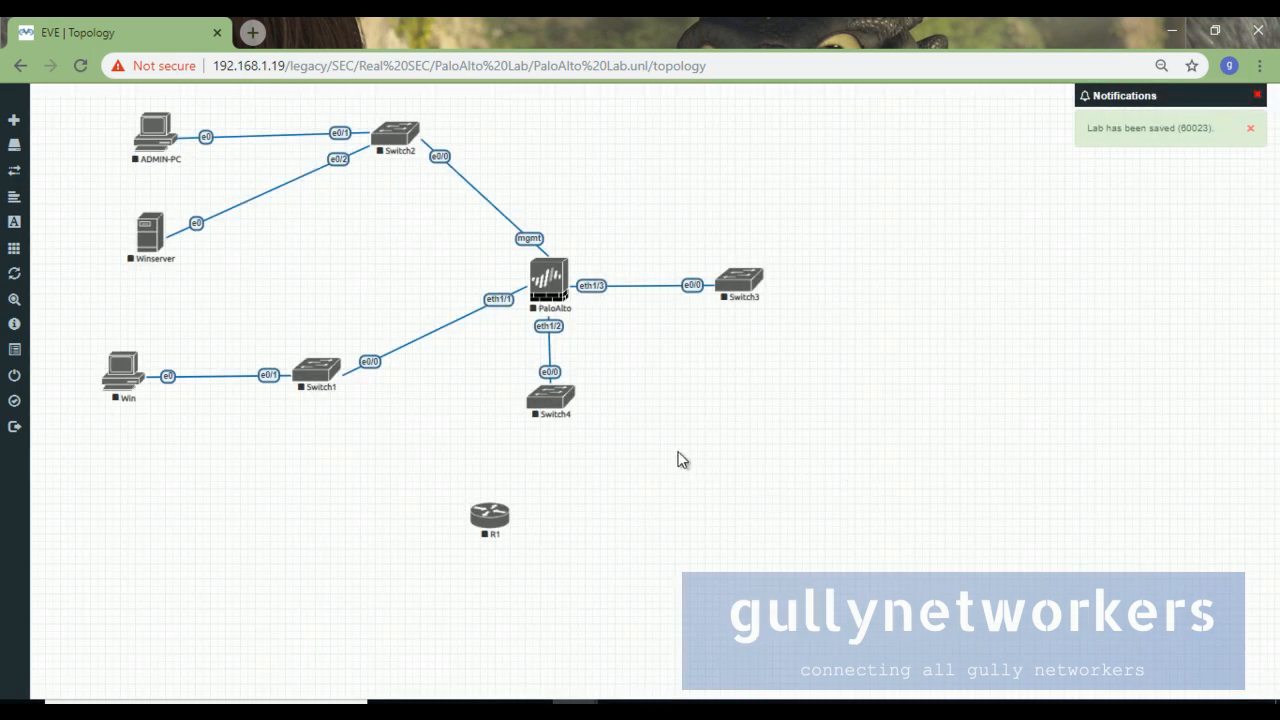
{"action": "mouse_move", "coordinate": [490, 515]}
{"action": "left_mouse_down"}
{"action": "mouse_move", "coordinate": [555, 537]}
{"action": "mouse_move", "coordinate": [560, 397]}
{"action": "left_mouse_up"}
{"action": "left_click", "coordinate": [667, 506]}
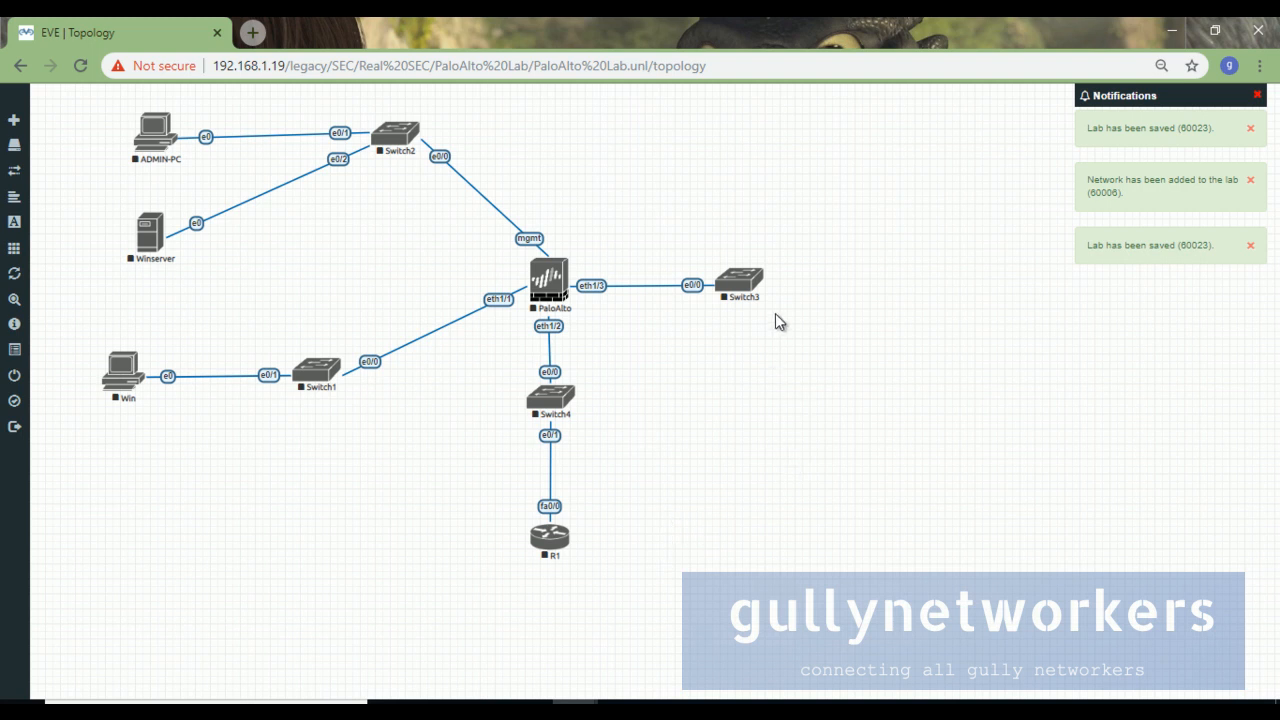
Add one Management(Cloud0) network named Net on the canvas to the right of Switch3.
{"action": "right_click", "coordinate": [876, 288]}
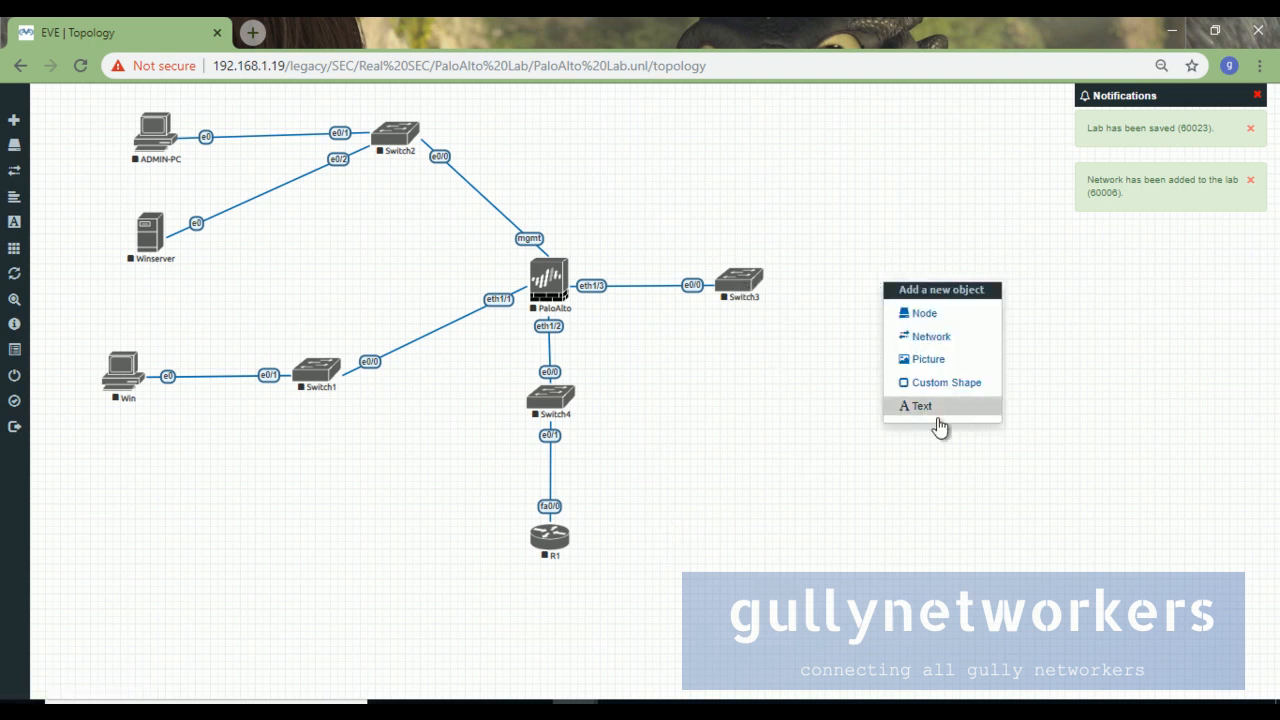
{"action": "left_click", "coordinate": [926, 314]}
{"action": "left_click", "coordinate": [926, 208]}
{"action": "right_click", "coordinate": [926, 208]}
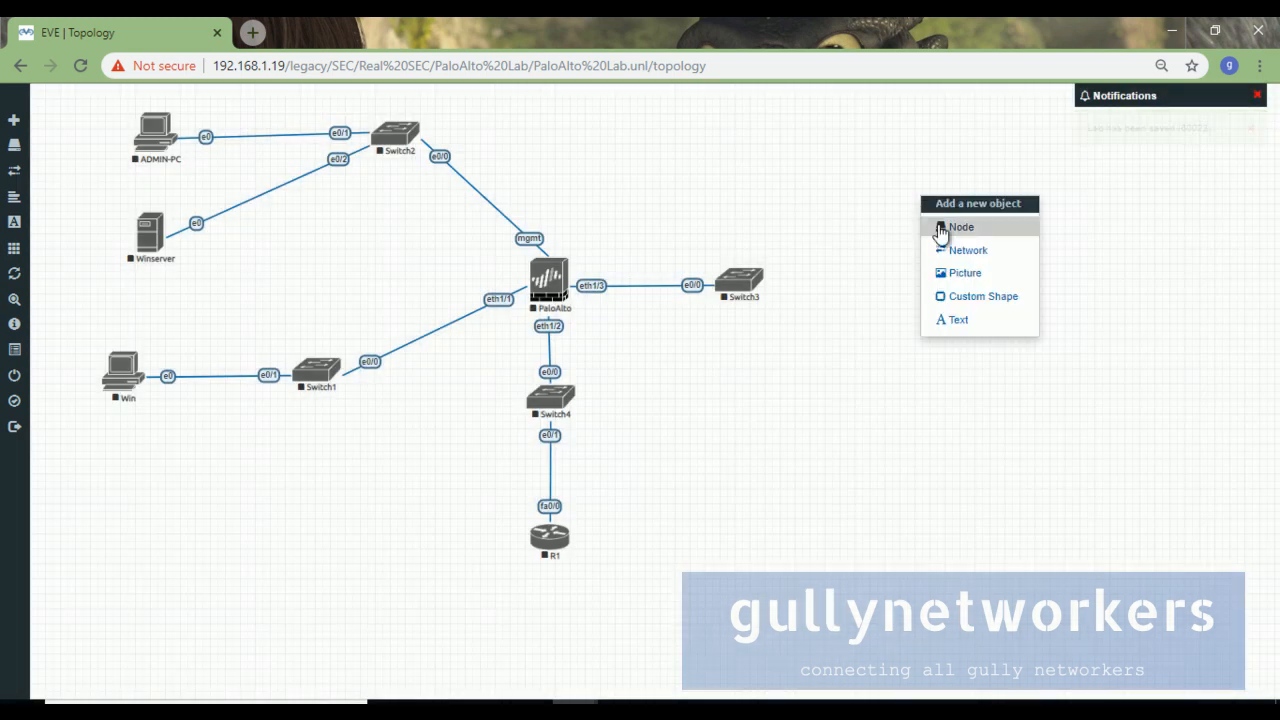
{"action": "left_click", "coordinate": [966, 250]}
{"action": "left_click", "coordinate": [633, 262]}
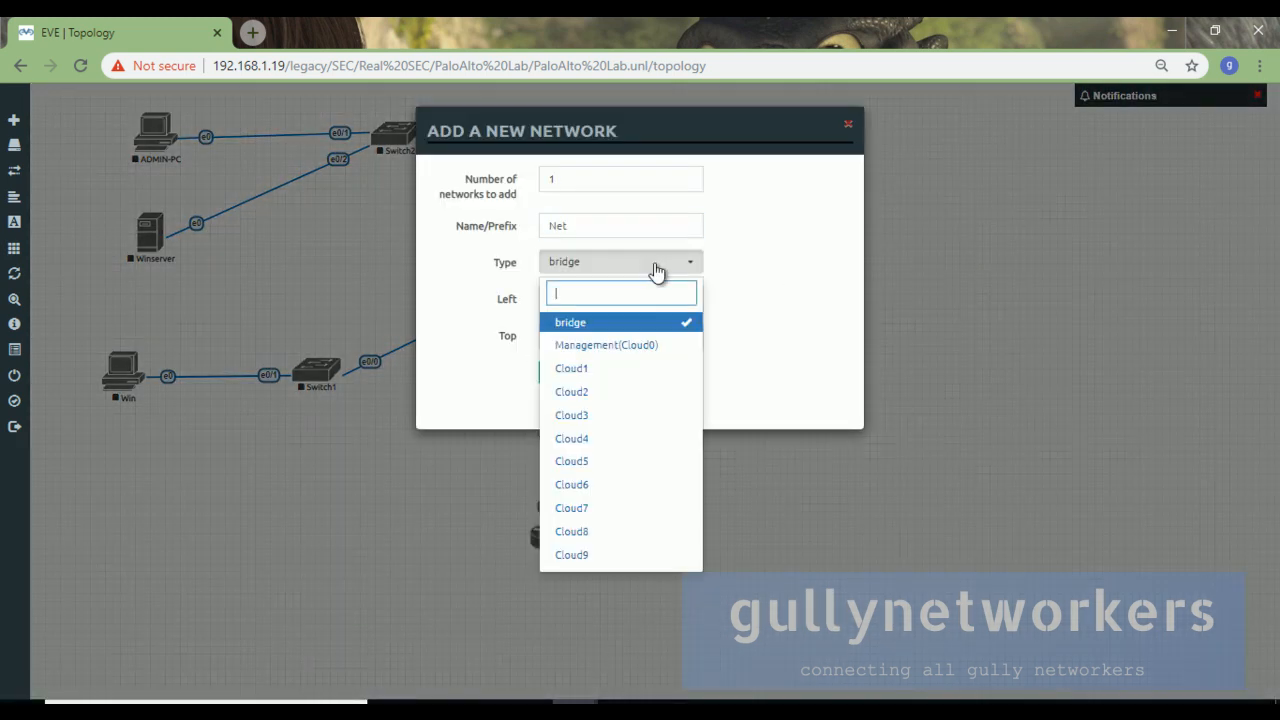
{"action": "left_click", "coordinate": [654, 346]}
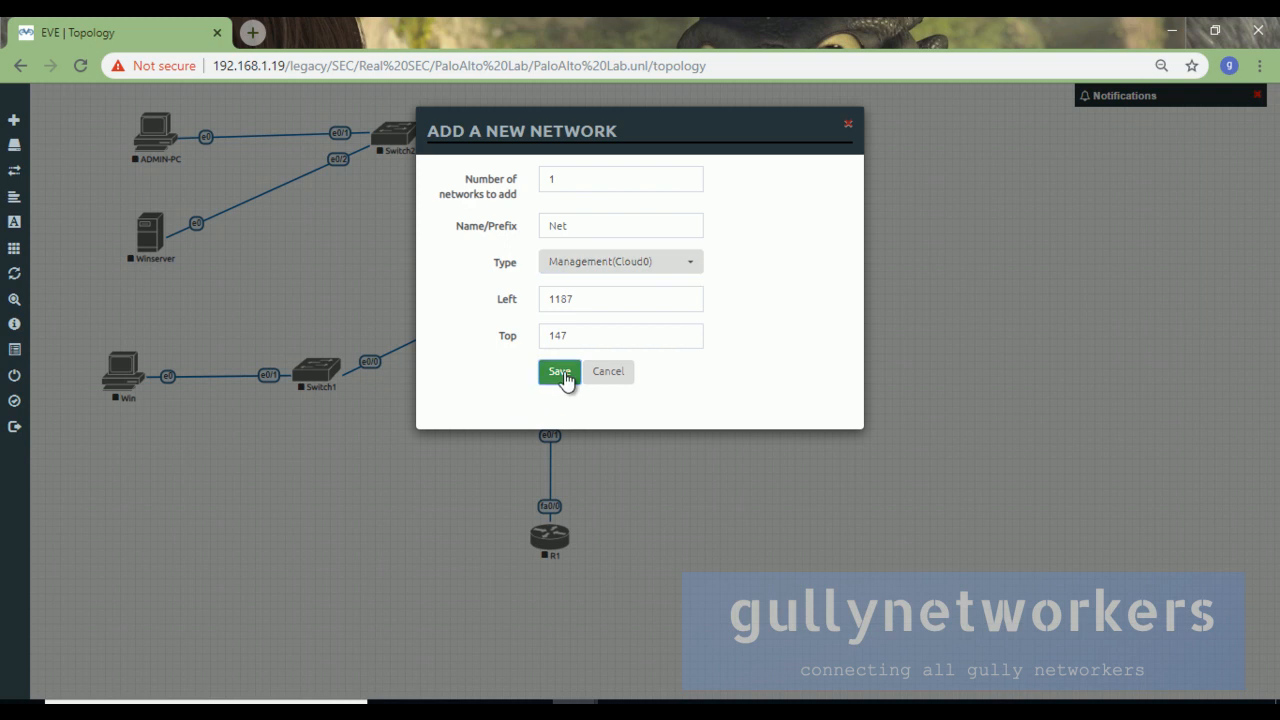
{"action": "left_click", "coordinate": [561, 373]}
Connect the Net cloud to Switch3 e0/1 and align the cloud horizontally with the switch.
{"action": "left_click_drag", "start_coordinate": [936, 224], "coordinate": [766, 280]}
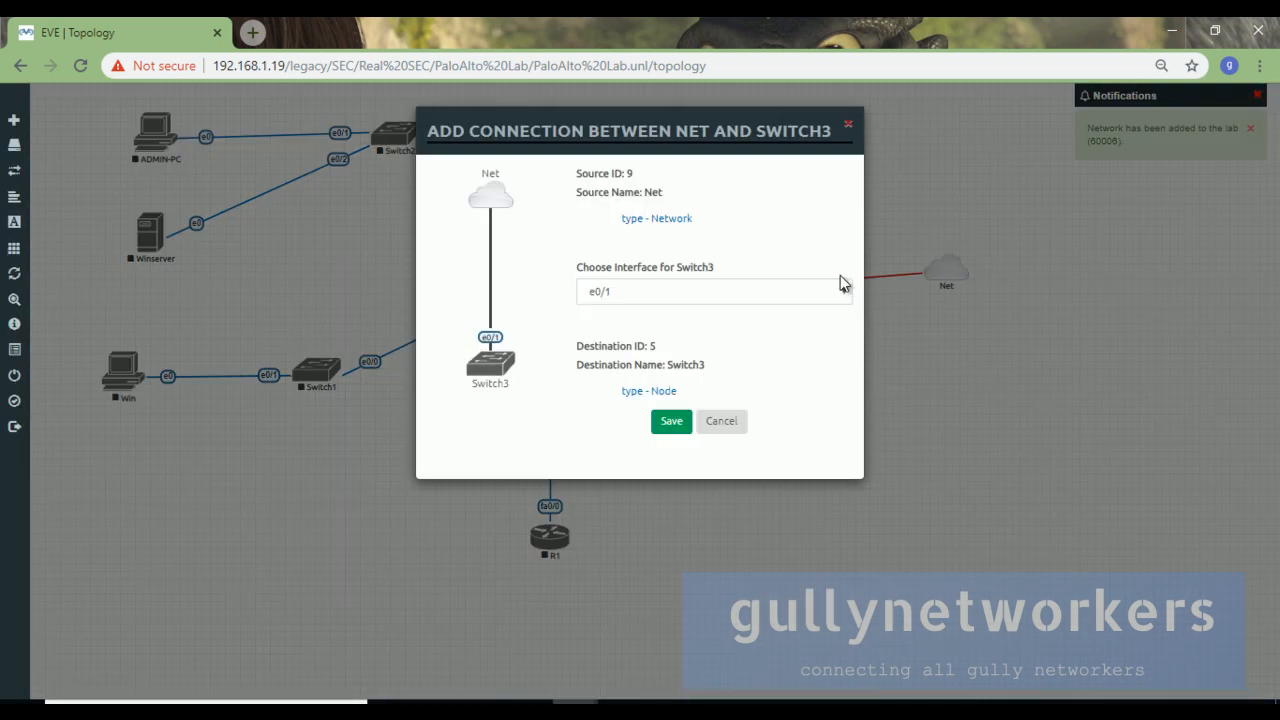
{"action": "left_click", "coordinate": [671, 421]}
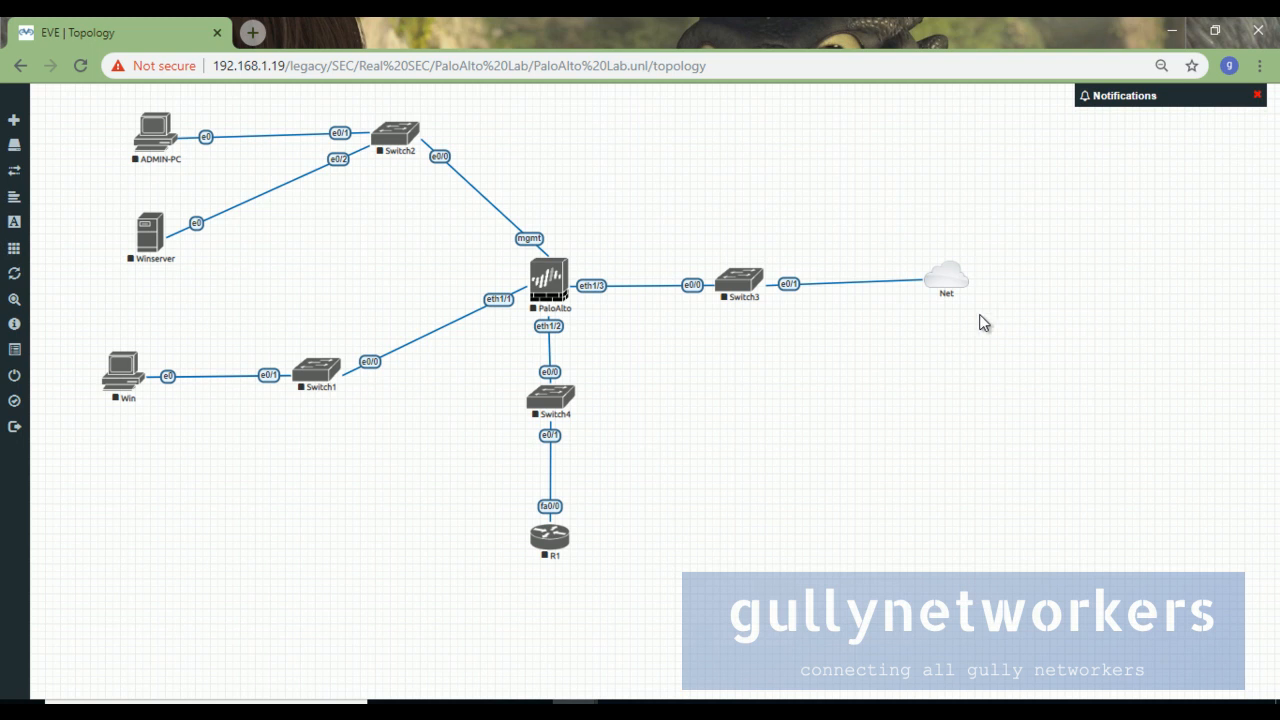
{"action": "left_click_drag", "start_coordinate": [950, 289], "coordinate": [946, 298]}
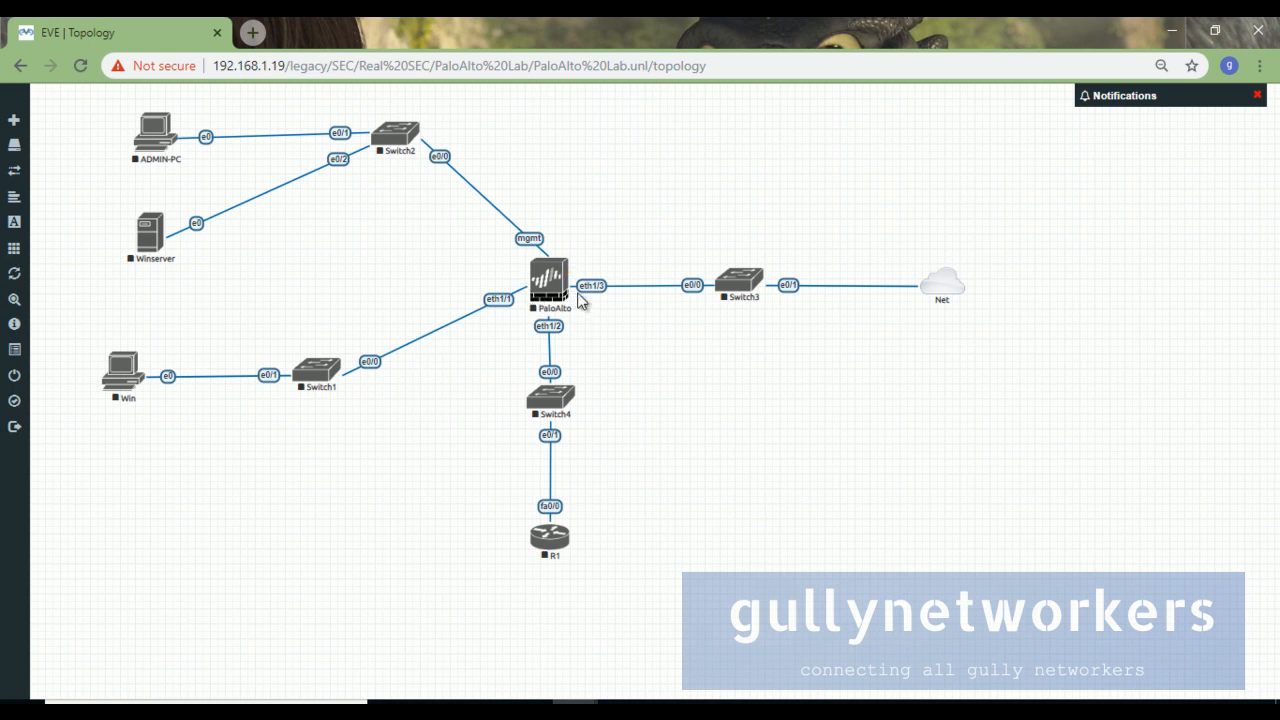
Add the text label 103.0.0.10 with font size 15 and place it above ADMIN-PC.
{"action": "right_click", "coordinate": [730, 420]}
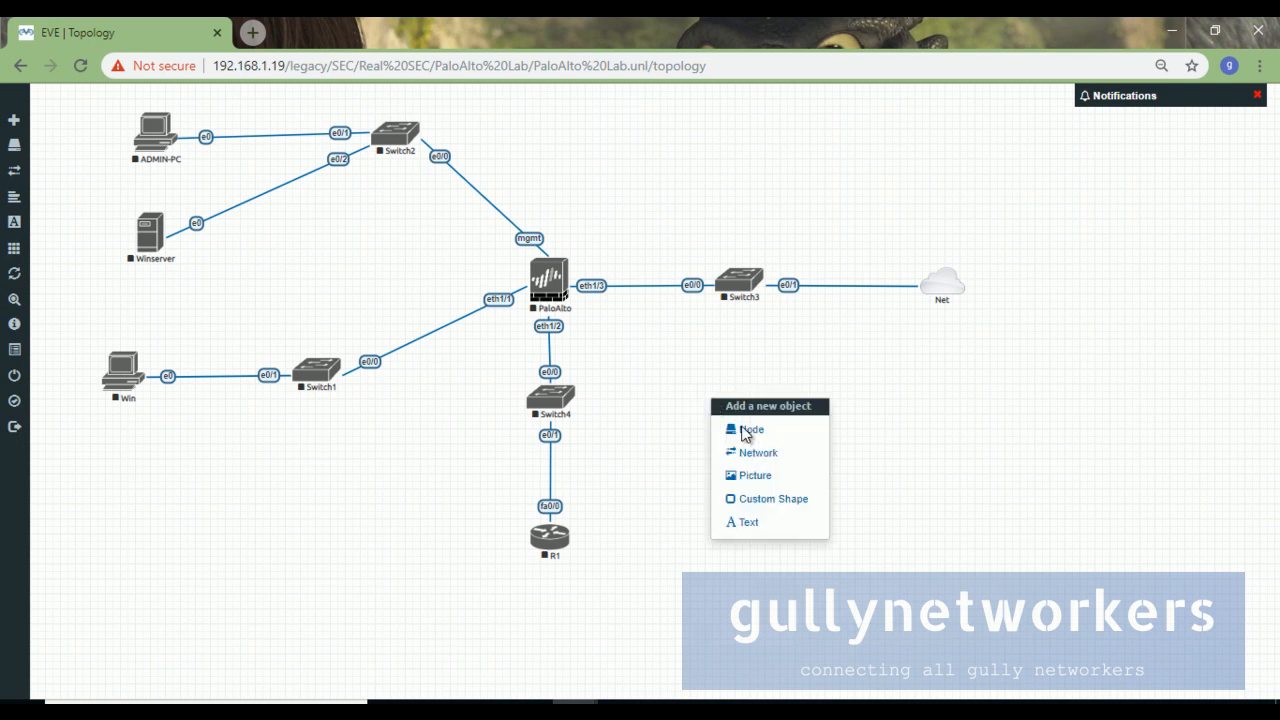
{"action": "left_click", "coordinate": [768, 527]}
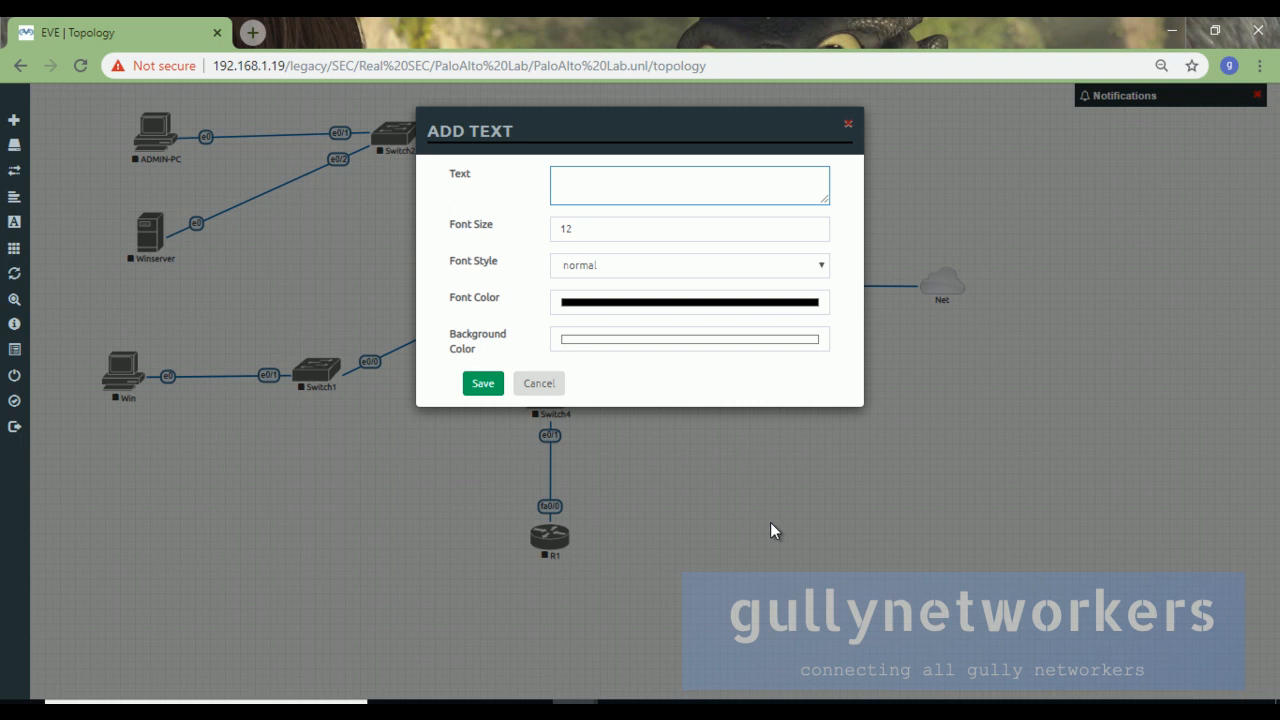
{"action": "type", "text": "103.0.0.10"}
{"action": "key", "text": "Tab"}
{"action": "type", "text": "15"}
{"action": "left_click", "coordinate": [485, 385]}
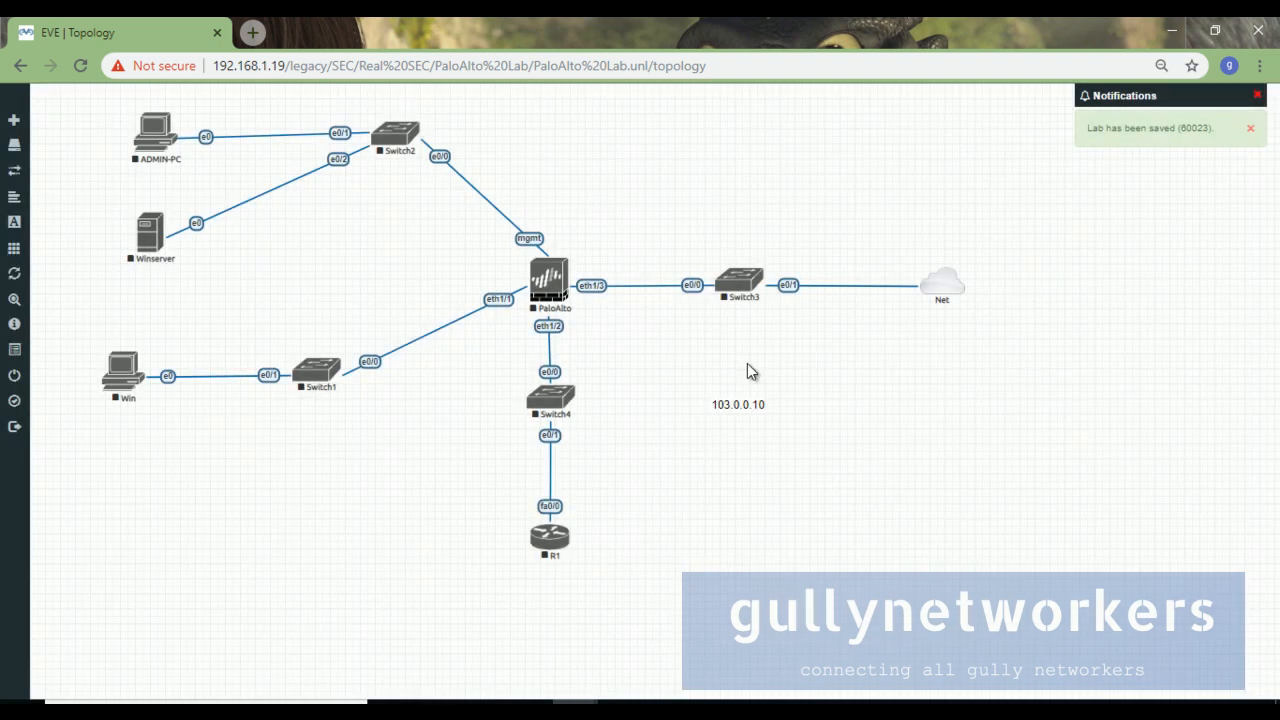
{"action": "left_click_drag", "start_coordinate": [744, 407], "coordinate": [213, 110]}
Add the subnet label 103.0.0.0/24 with font size 15 and place it above and to the right of Switch2.
{"action": "right_click", "coordinate": [703, 391]}
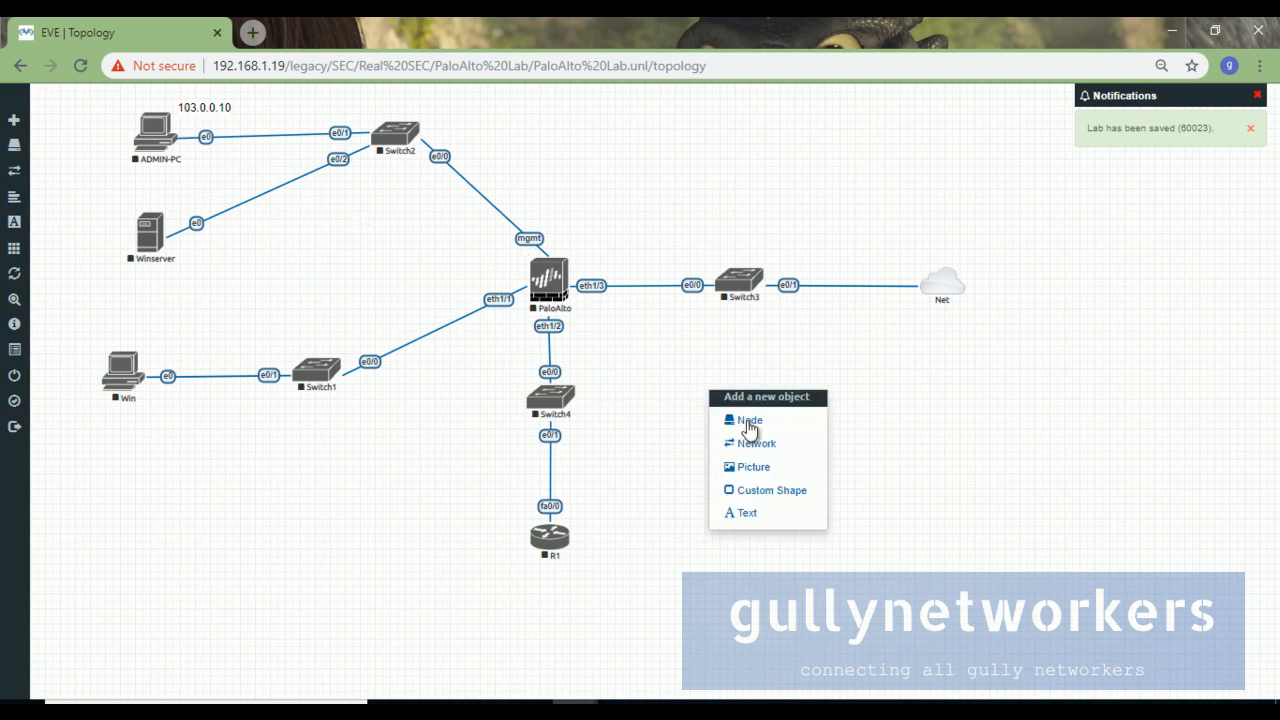
{"action": "left_click", "coordinate": [797, 518]}
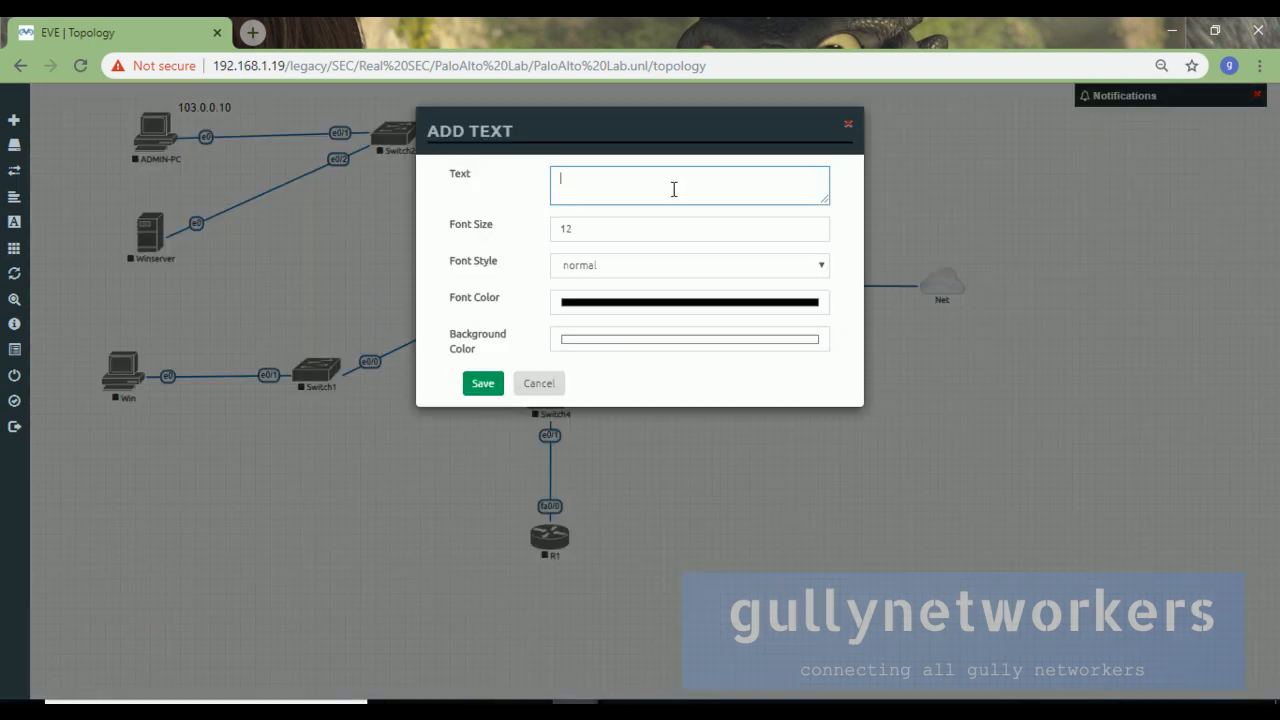
{"action": "type", "text": "103.0.0.//"}
{"action": "key", "text": "BackSpace"}
{"action": "key", "text": "BackSpace"}
{"action": "type", "text": "0/24"}
{"action": "key", "text": "Tab"}
{"action": "type", "text": "15"}
{"action": "left_click", "coordinate": [478, 400]}
{"action": "left_click", "coordinate": [483, 385]}
{"action": "left_click_drag", "start_coordinate": [723, 394], "coordinate": [505, 101]}
Add the text label 103.0.0.254 with font size 15 and place it beside the PaloAlto mgmt interface.
{"action": "right_click", "coordinate": [718, 385]}
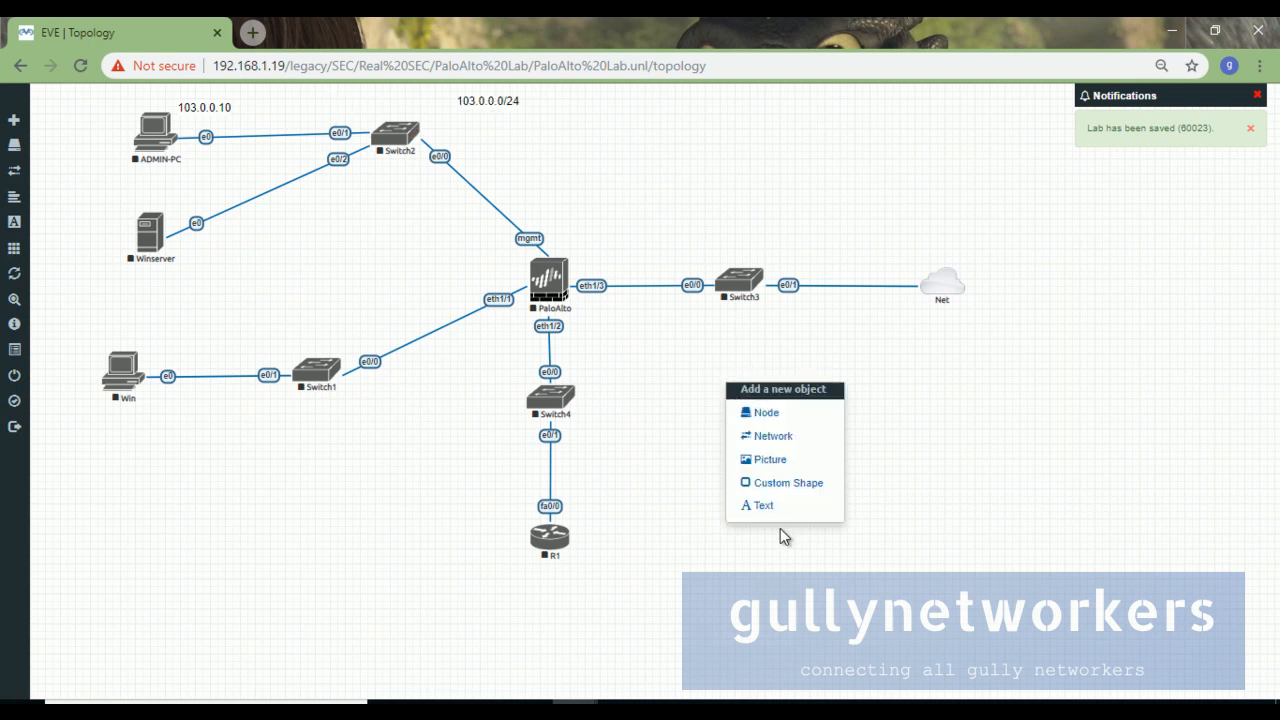
{"action": "left_click", "coordinate": [765, 504]}
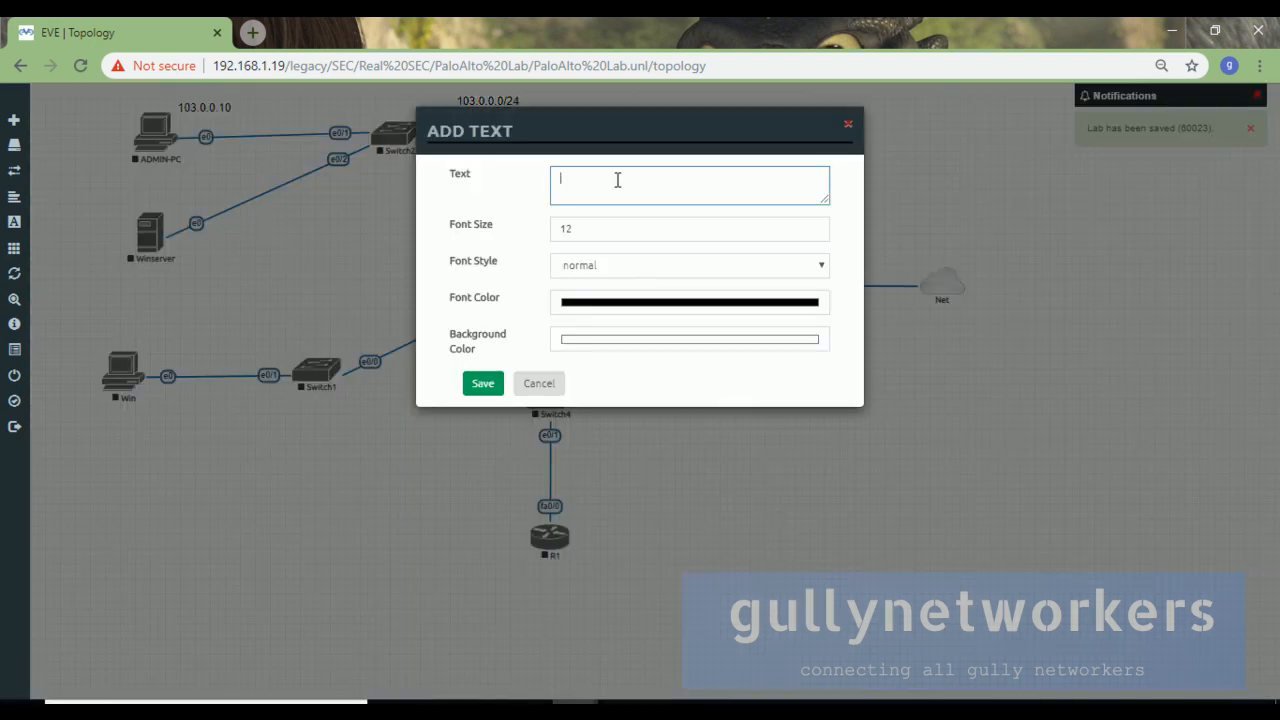
{"action": "type", "text": "103.0.0.254"}
{"action": "key", "text": "Tab"}
{"action": "type", "text": "12"}
{"action": "left_click", "coordinate": [483, 383]}
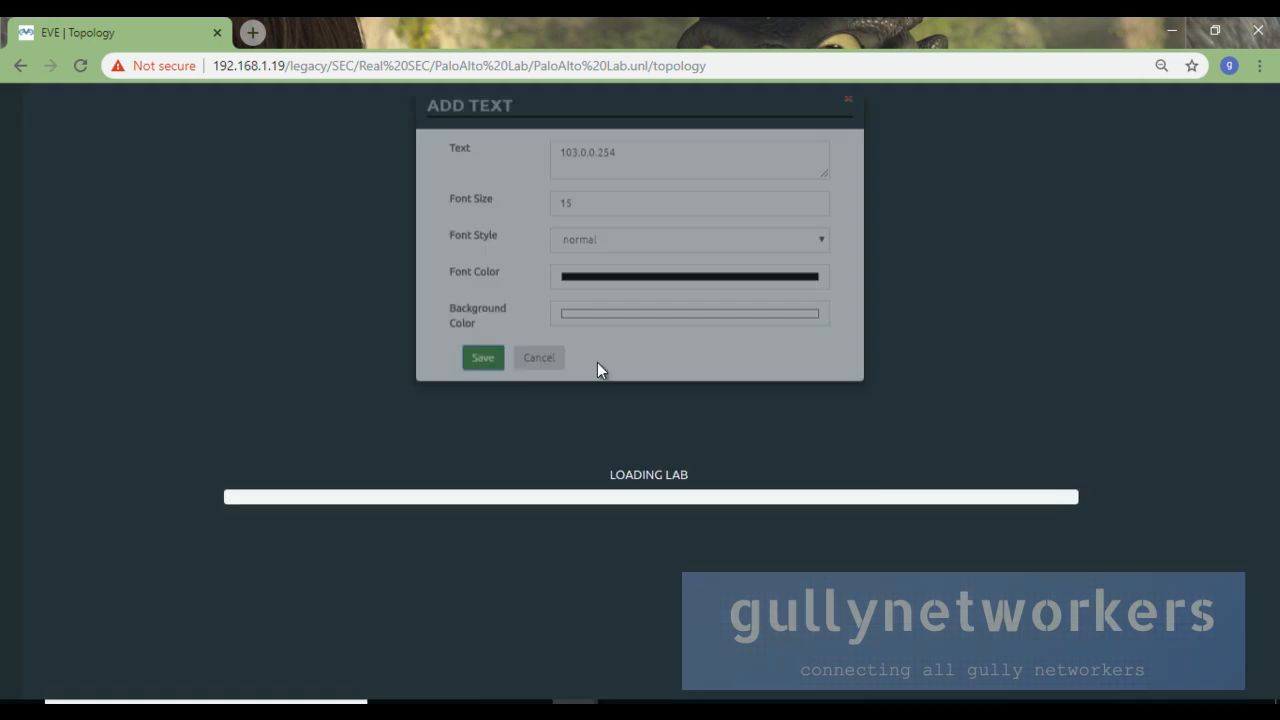
{"action": "left_click_drag", "start_coordinate": [757, 390], "coordinate": [479, 254]}
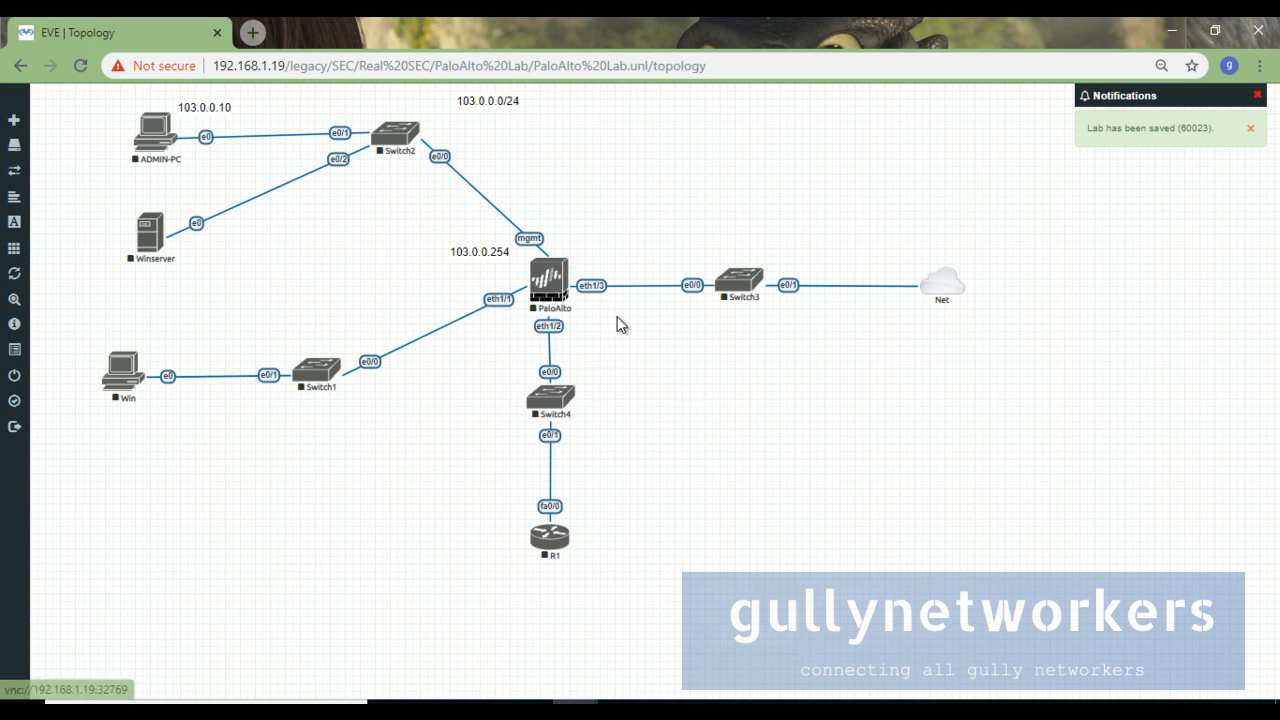
Add the subnet label 10.11.11.0/24 and place it above the link between Win and Switch1.
{"action": "right_click", "coordinate": [664, 357]}
{"action": "left_click", "coordinate": [697, 490]}
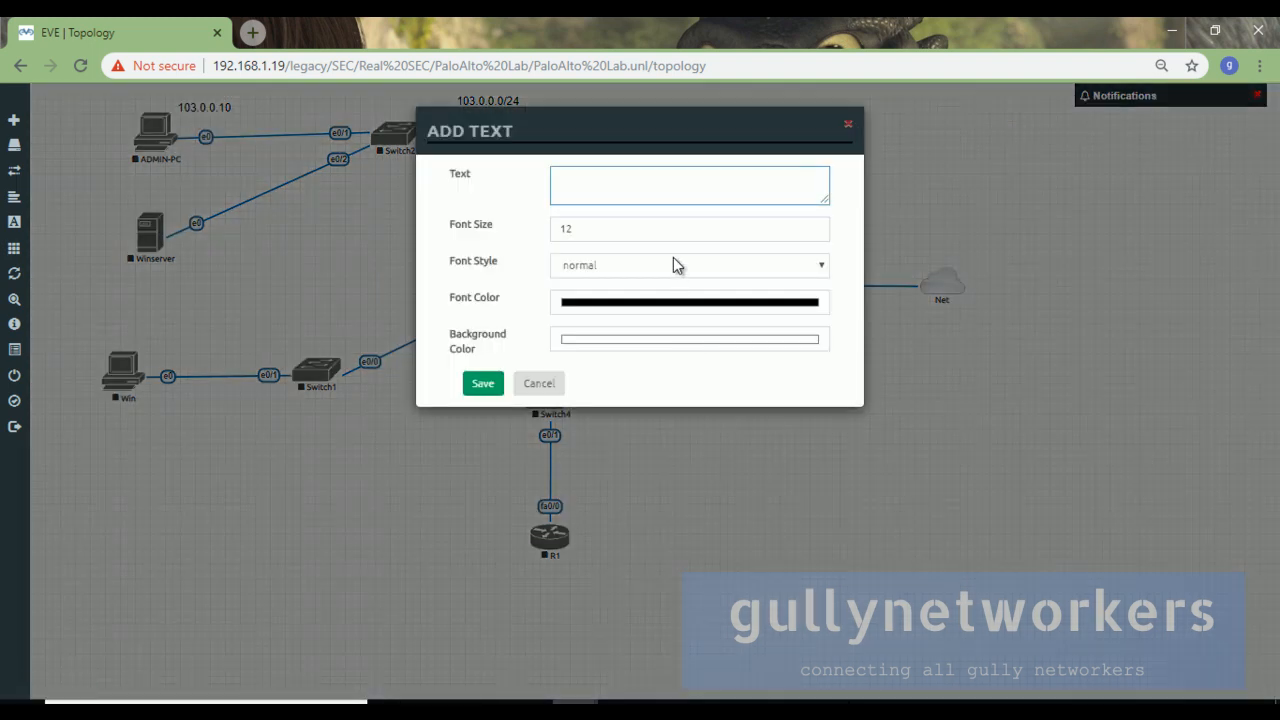
{"action": "type", "text": "10.11.11.0/24"}
{"action": "key", "text": "Tab"}
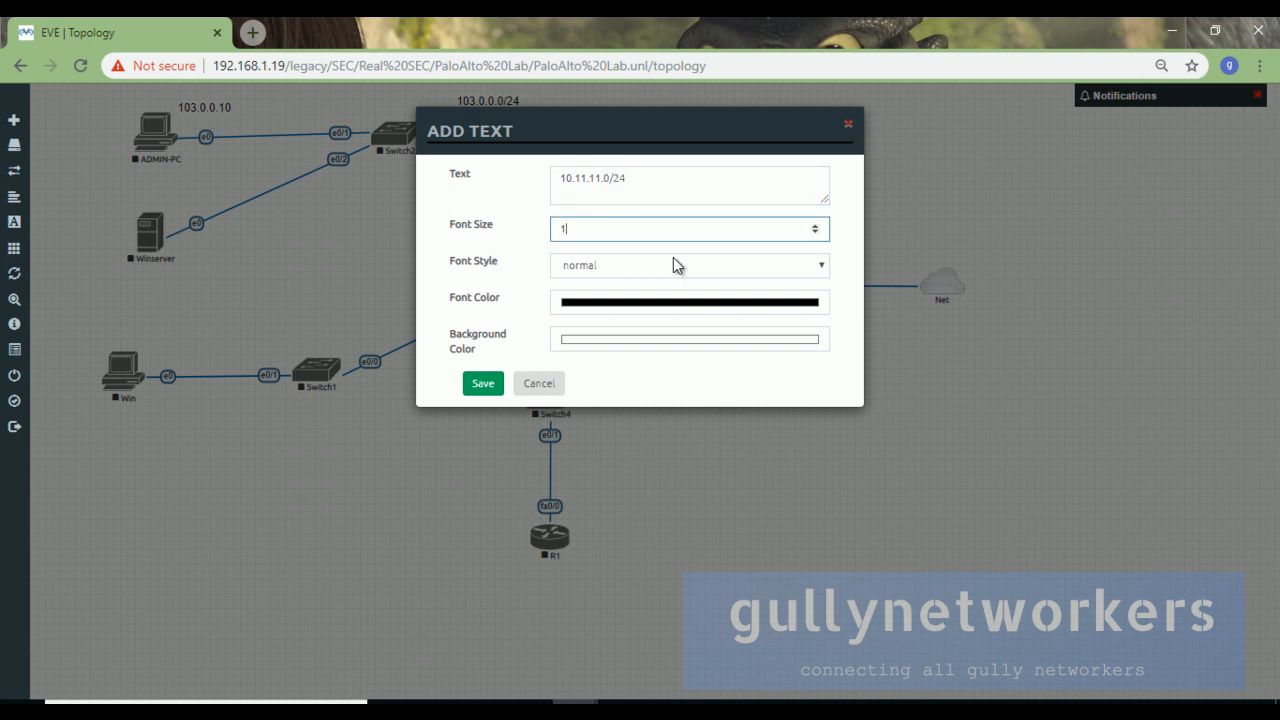
{"action": "left_click", "coordinate": [485, 383]}
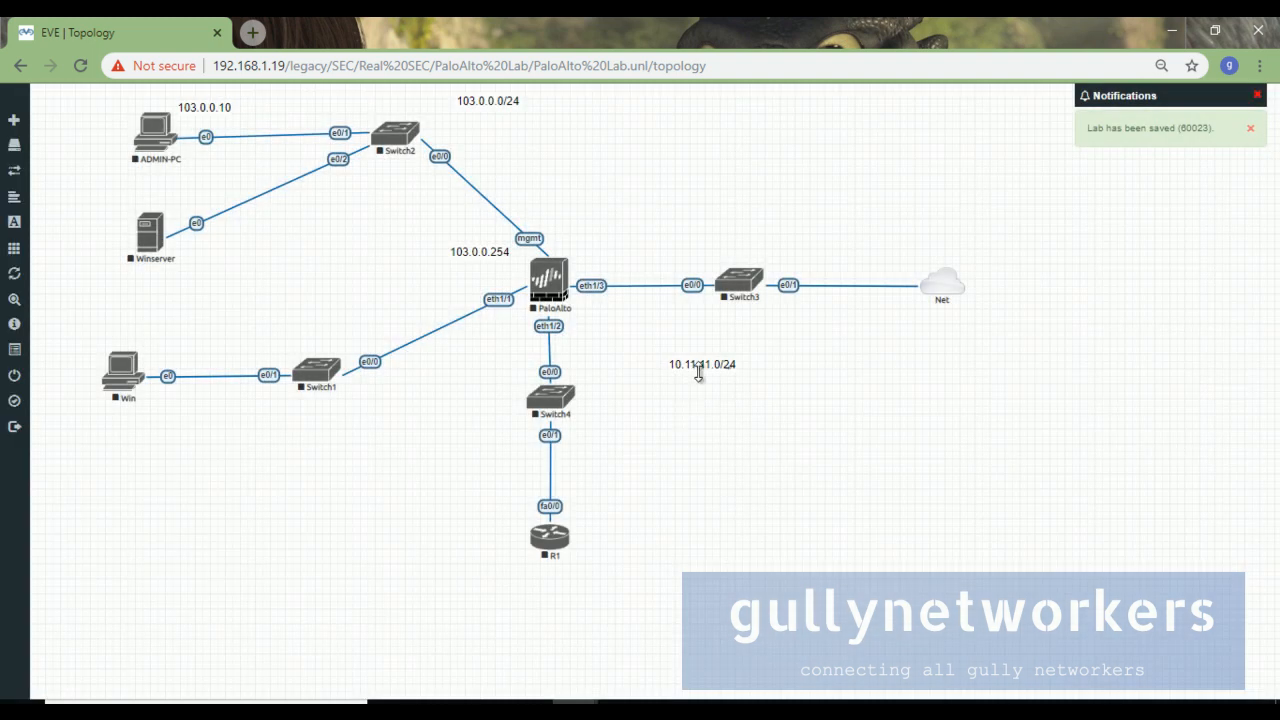
{"action": "left_click_drag", "start_coordinate": [699, 373], "coordinate": [272, 336]}
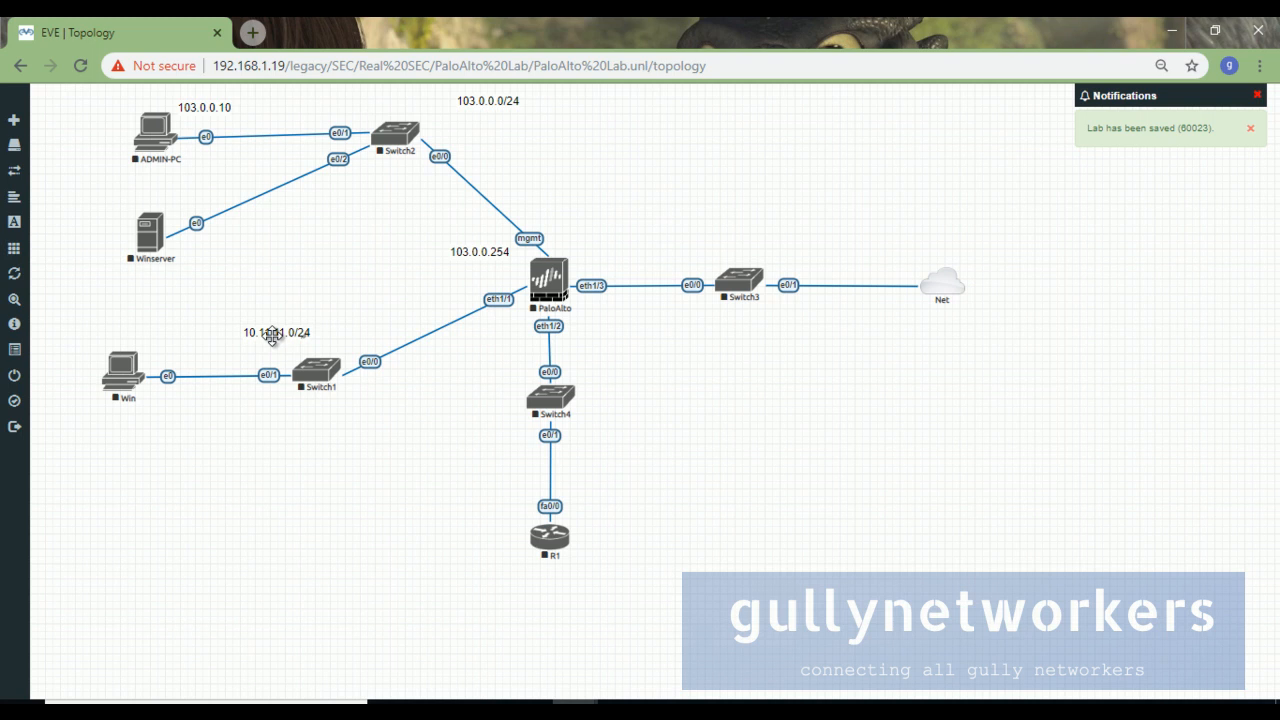
Add the text label 10.11.11.5 with font size 15 and place it below the Win node.
{"action": "right_click", "coordinate": [643, 432]}
{"action": "left_click", "coordinate": [712, 556]}
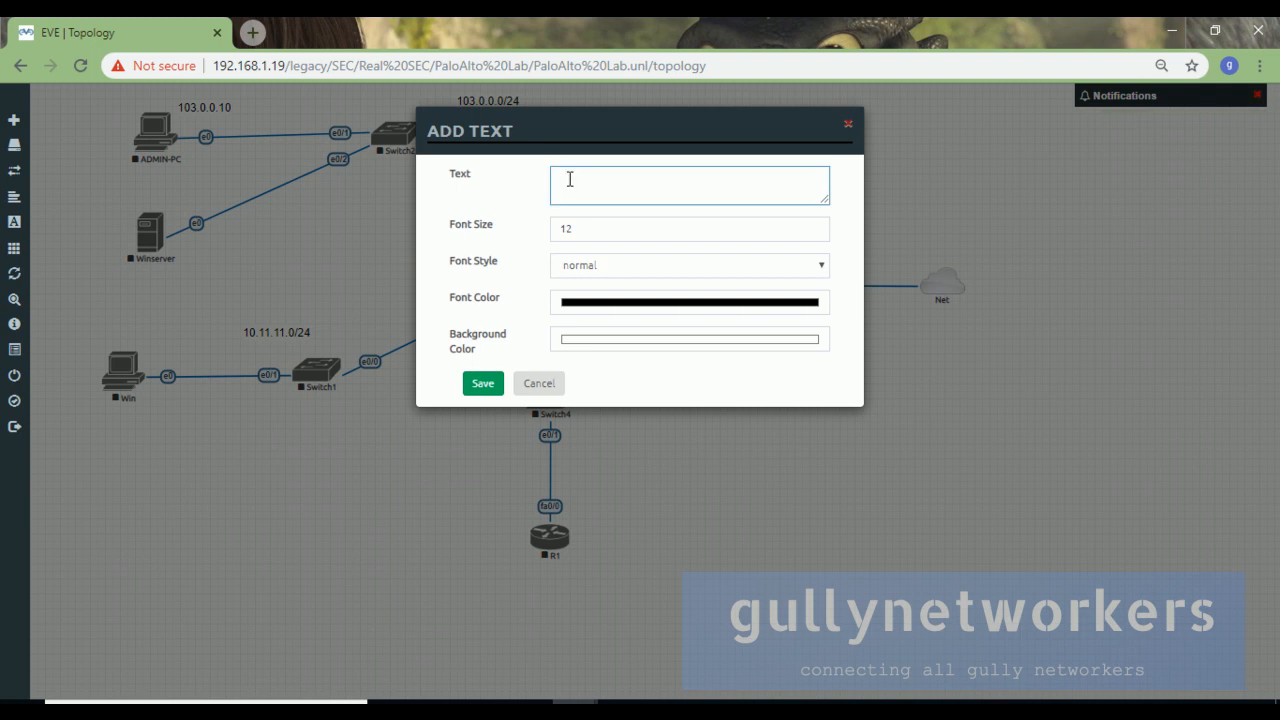
{"action": "type", "text": "10.11.11.15"}
{"action": "key", "text": "Tab"}
{"action": "type", "text": "15"}
{"action": "left_click", "coordinate": [499, 387]}
{"action": "left_click_drag", "start_coordinate": [686, 438], "coordinate": [124, 414]}
Add the label 10.11.11.10 in font size 15 beside PaloAlto eth1/1 and move the 103.0.0.254 label above the mgmt interface.
{"action": "right_click", "coordinate": [750, 368]}
{"action": "left_click", "coordinate": [788, 494]}
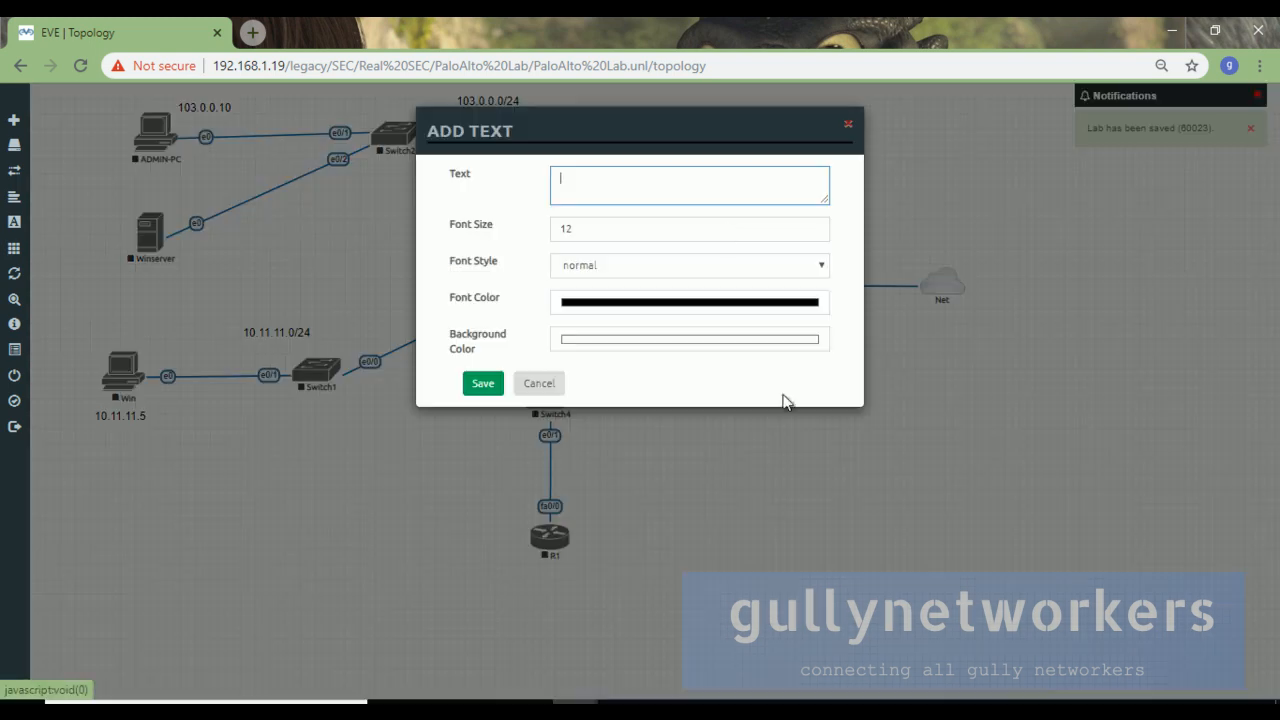
{"action": "left_click_drag", "start_coordinate": [563, 145], "coordinate": [770, 382]}
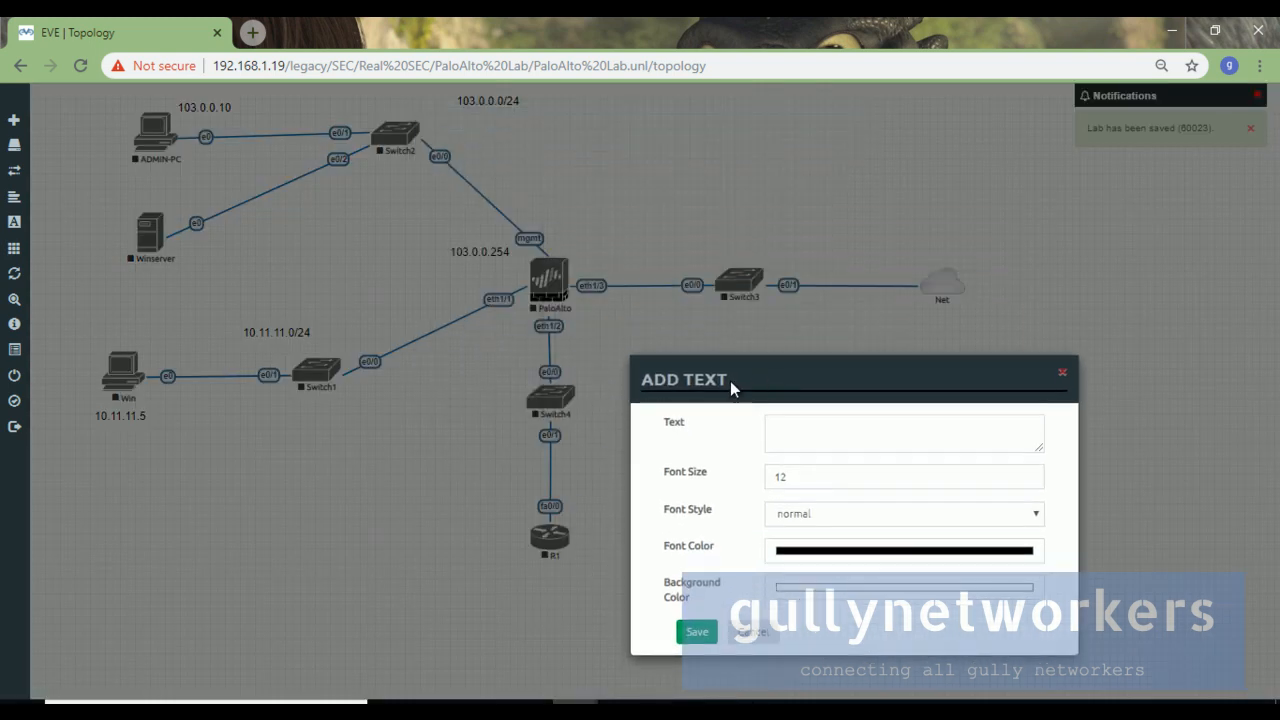
{"action": "left_click", "coordinate": [778, 420]}
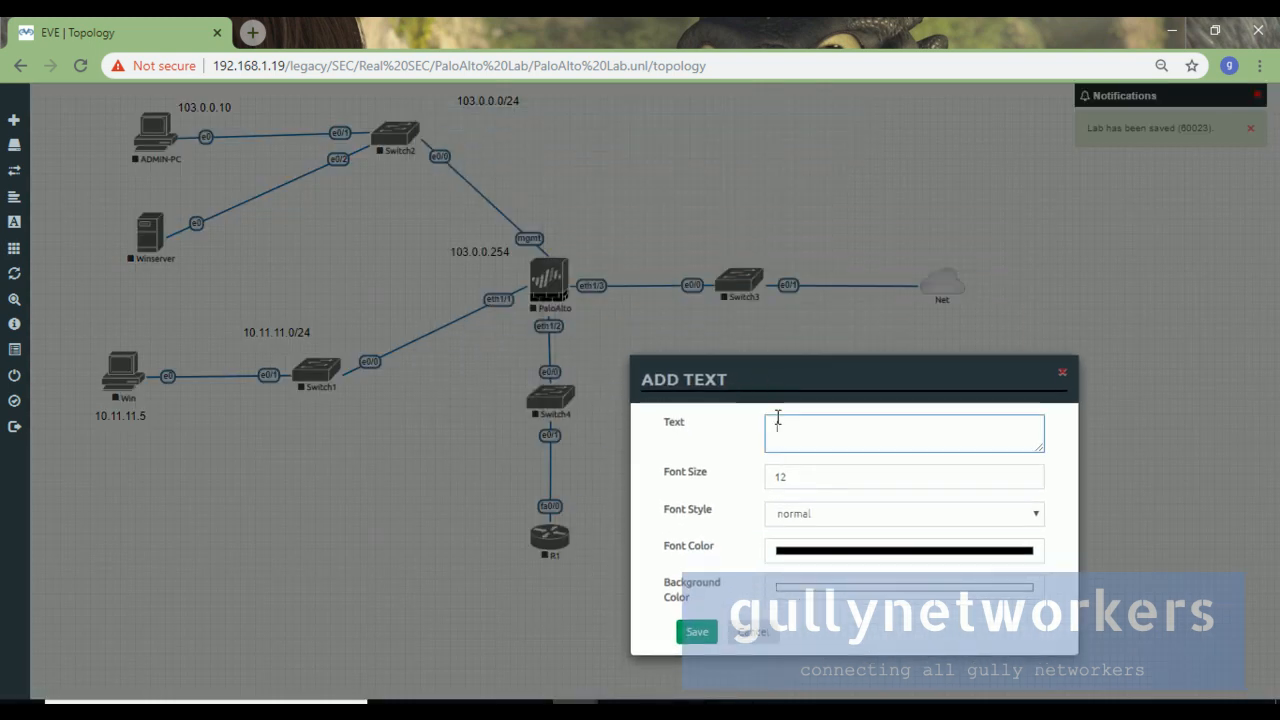
{"action": "type", "text": "10.11.11.10"}
{"action": "key", "text": "Tab"}
{"action": "type", "text": "15"}
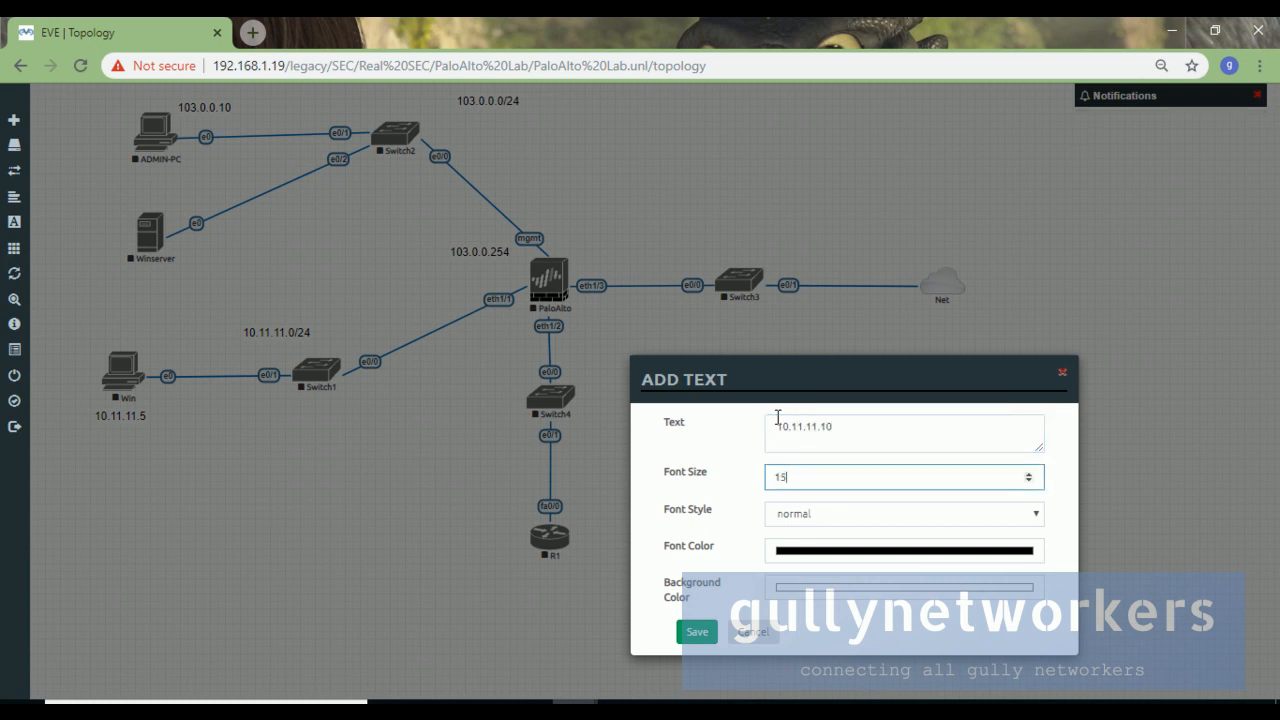
{"action": "left_click", "coordinate": [700, 631]}
{"action": "left_click_drag", "start_coordinate": [771, 375], "coordinate": [561, 226]}
Add the label 192.168.30.10 in font size 15 below PaloAlto eth1/2 and move Switch4 down to make room.
{"action": "right_click", "coordinate": [698, 434]}
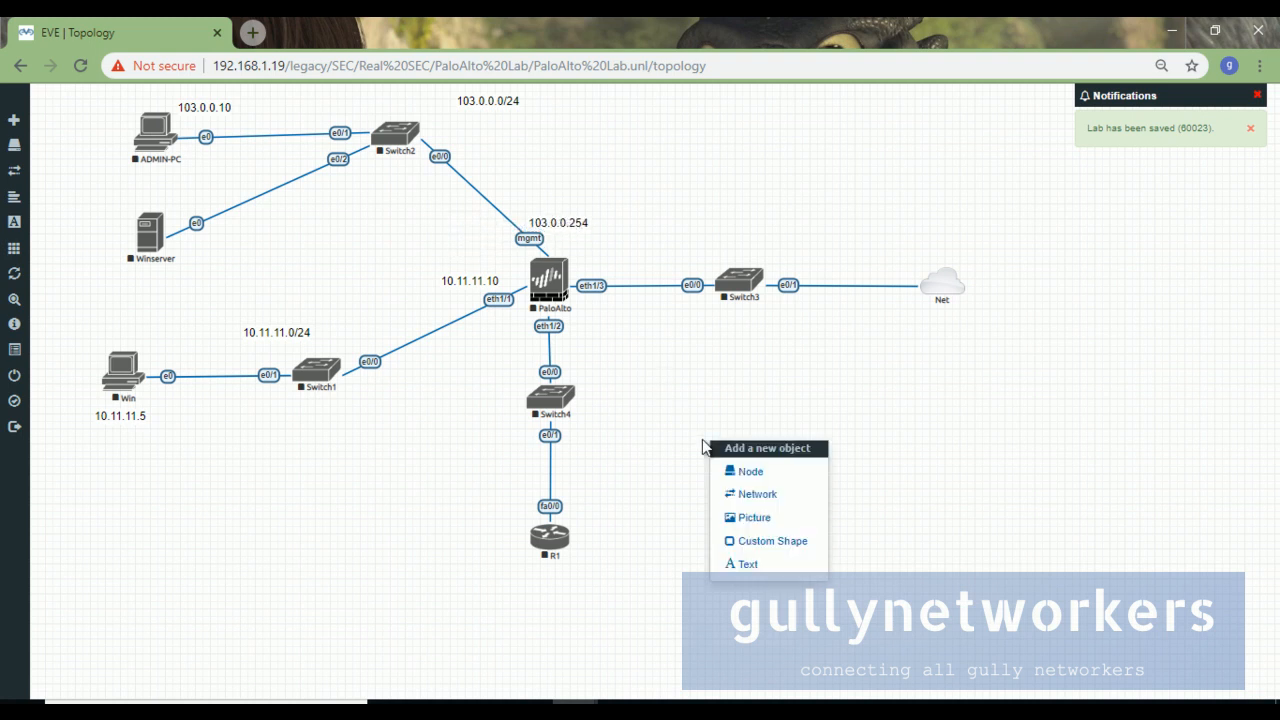
{"action": "left_click", "coordinate": [770, 566]}
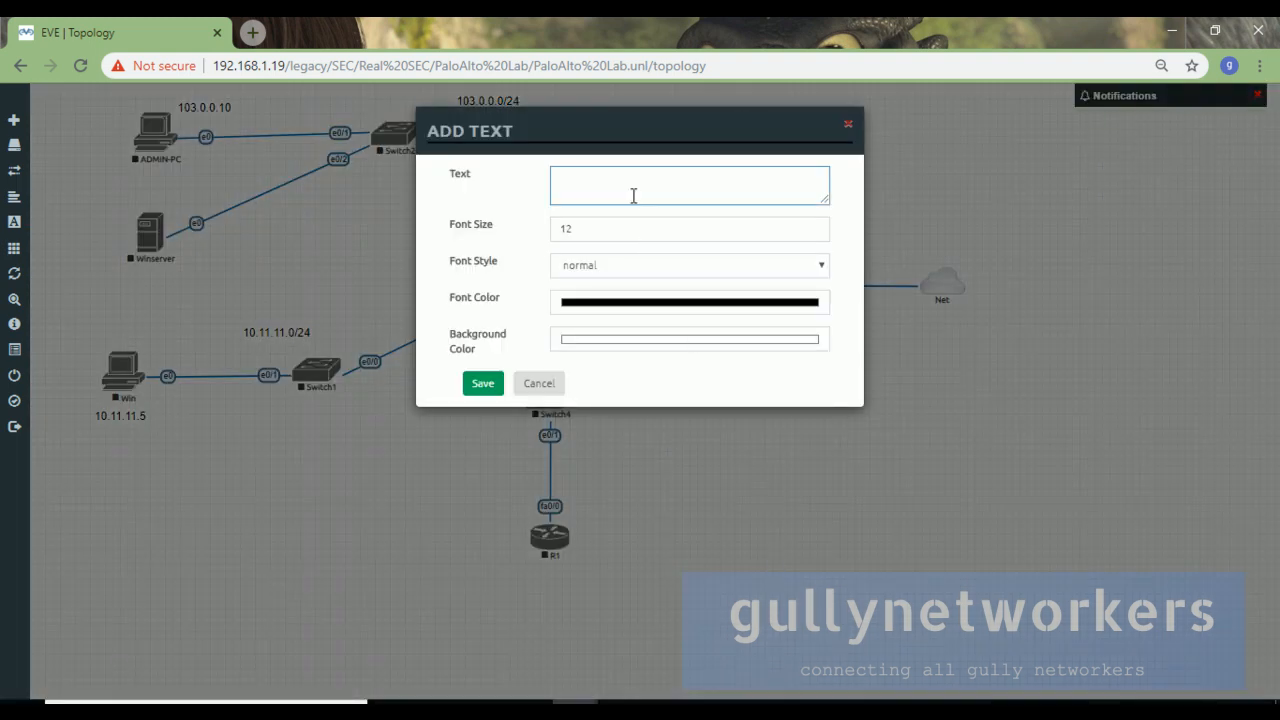
{"action": "type", "text": "192.168.30.10"}
{"action": "key", "text": "Tab"}
{"action": "type", "text": "15"}
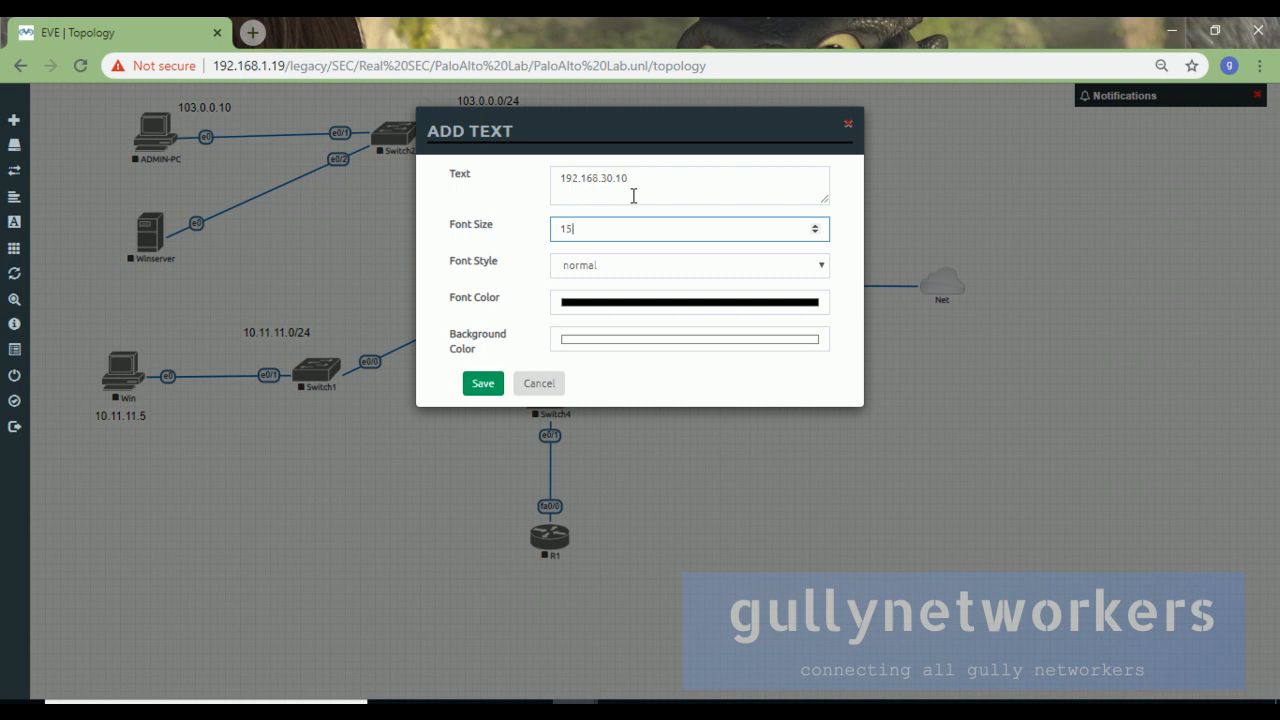
{"action": "left_click", "coordinate": [484, 387]}
{"action": "left_click_drag", "start_coordinate": [760, 437], "coordinate": [556, 339]}
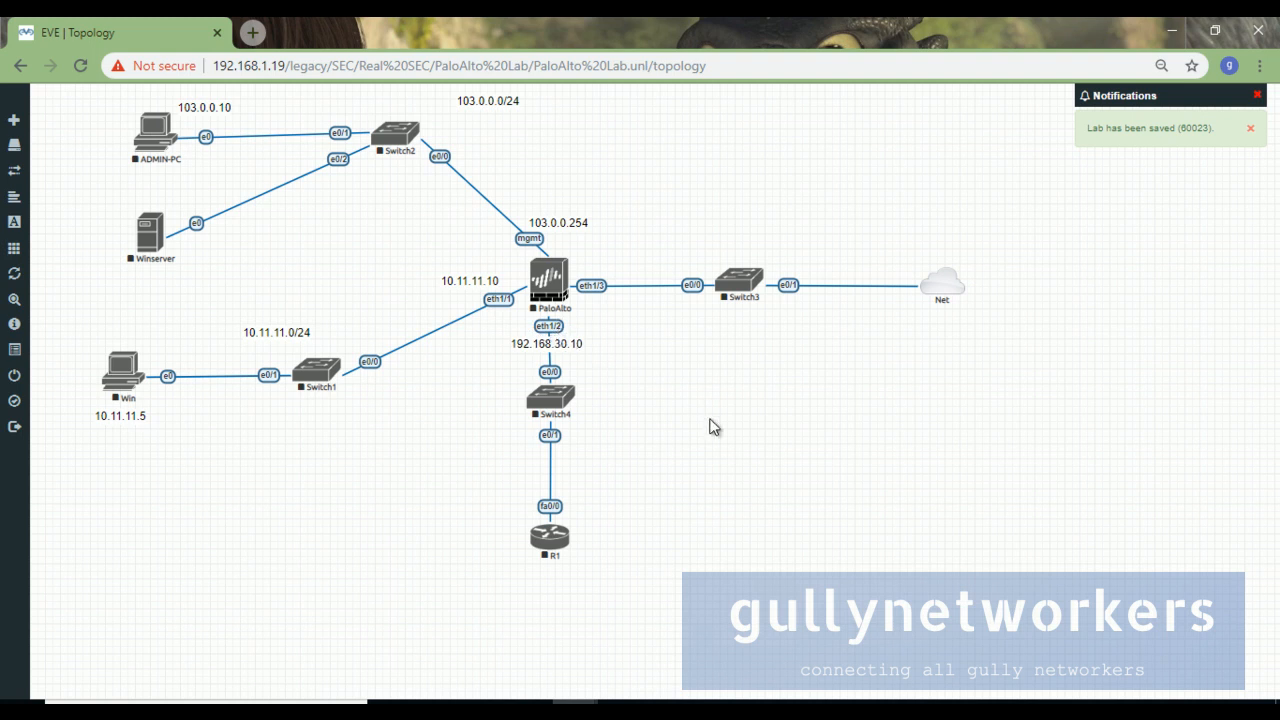
{"action": "left_click_drag", "start_coordinate": [550, 404], "coordinate": [551, 434]}
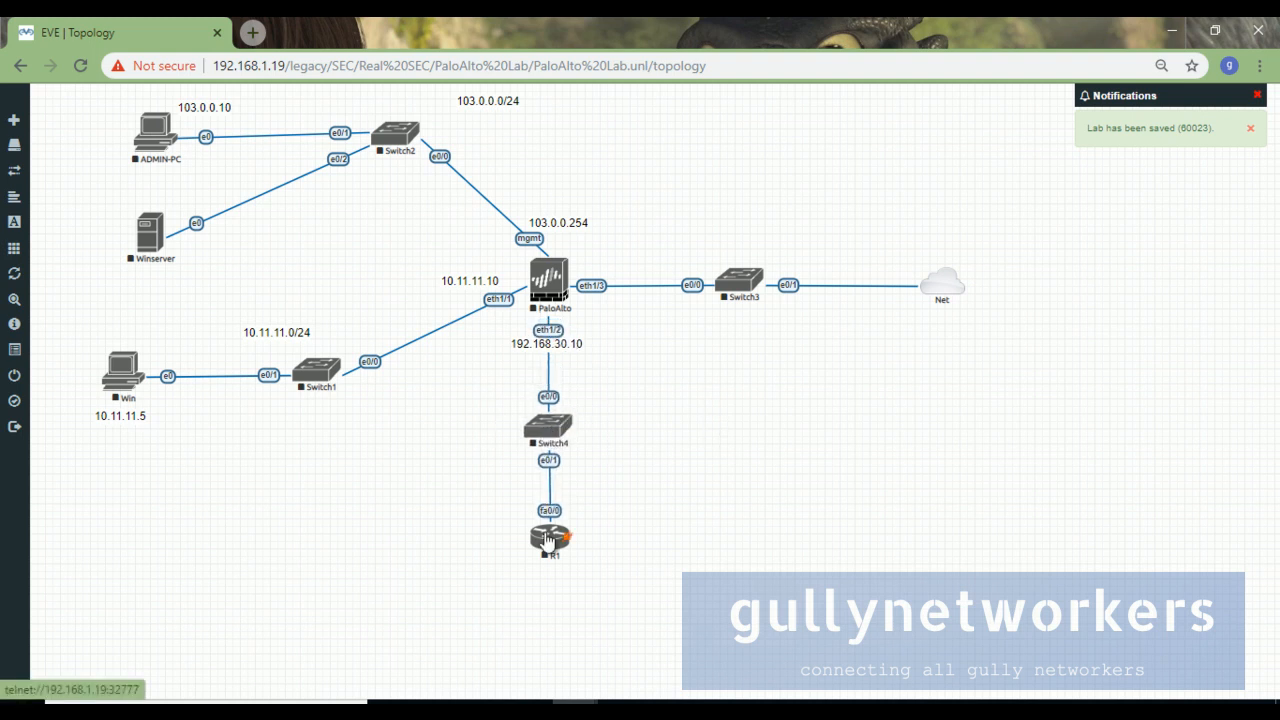
Add the text label 192.168.30.3 in font size 15 and place it below the R1 router.
{"action": "right_click", "coordinate": [792, 461]}
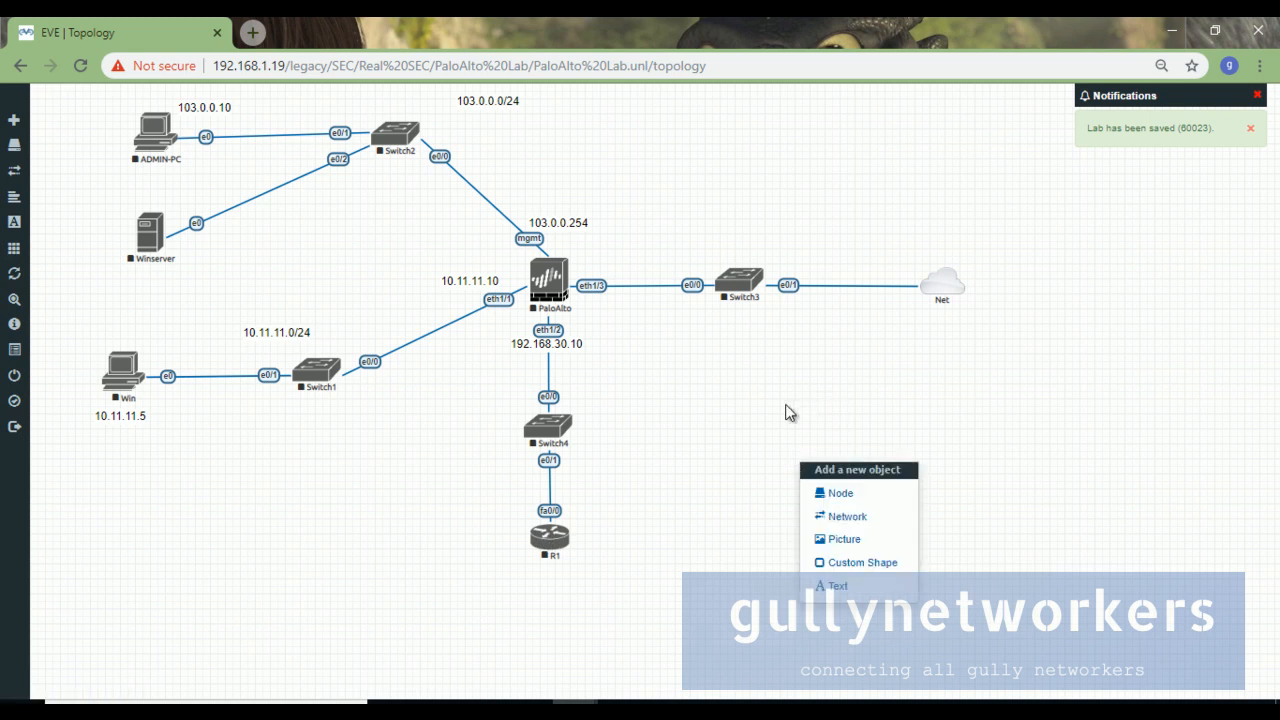
{"action": "left_click", "coordinate": [836, 586]}
{"action": "type", "text": "192"}
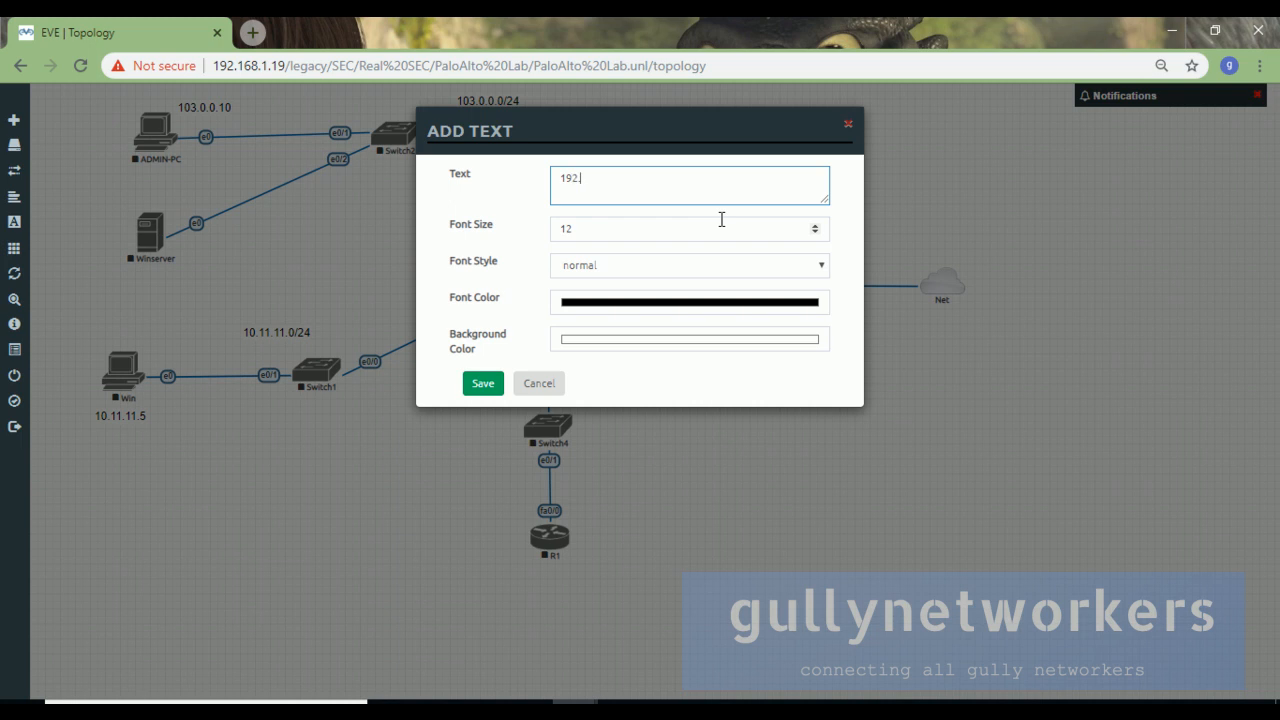
{"action": "type", "text": ".168.30.3"}
{"action": "key", "text": "Tab"}
{"action": "type", "text": "15"}
{"action": "left_click", "coordinate": [478, 383]}
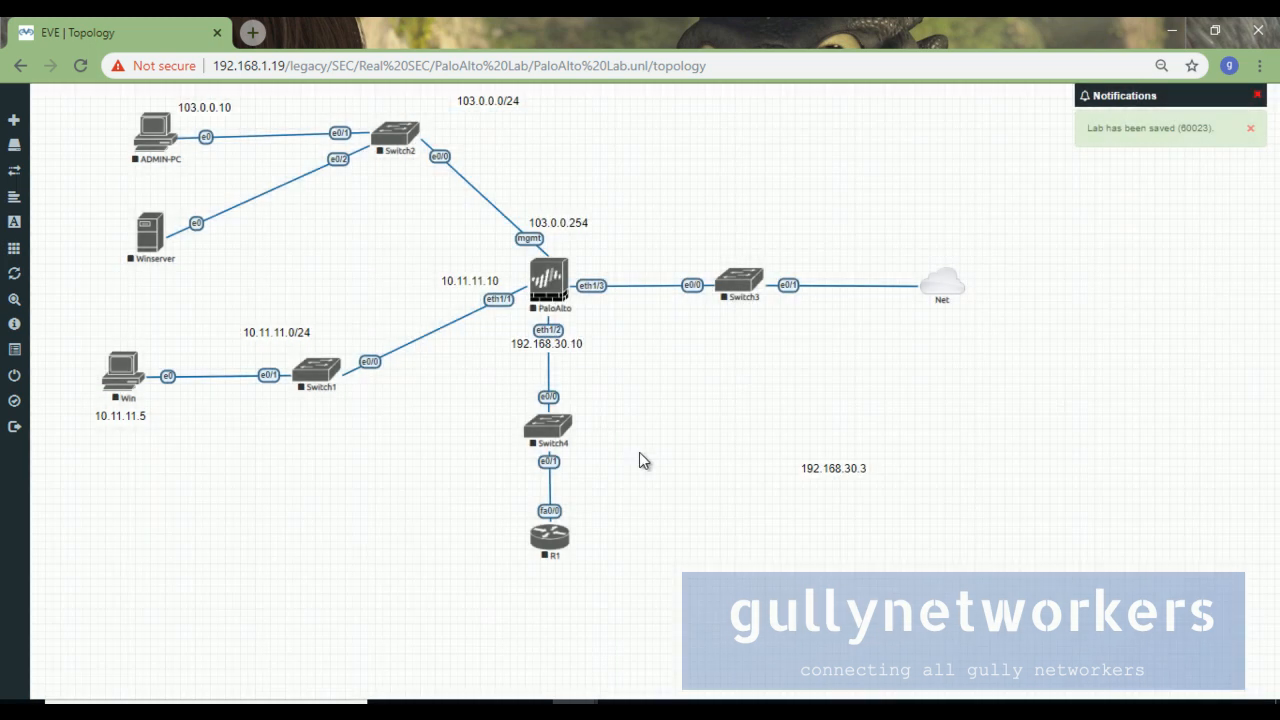
{"action": "left_click_drag", "start_coordinate": [820, 473], "coordinate": [538, 570]}
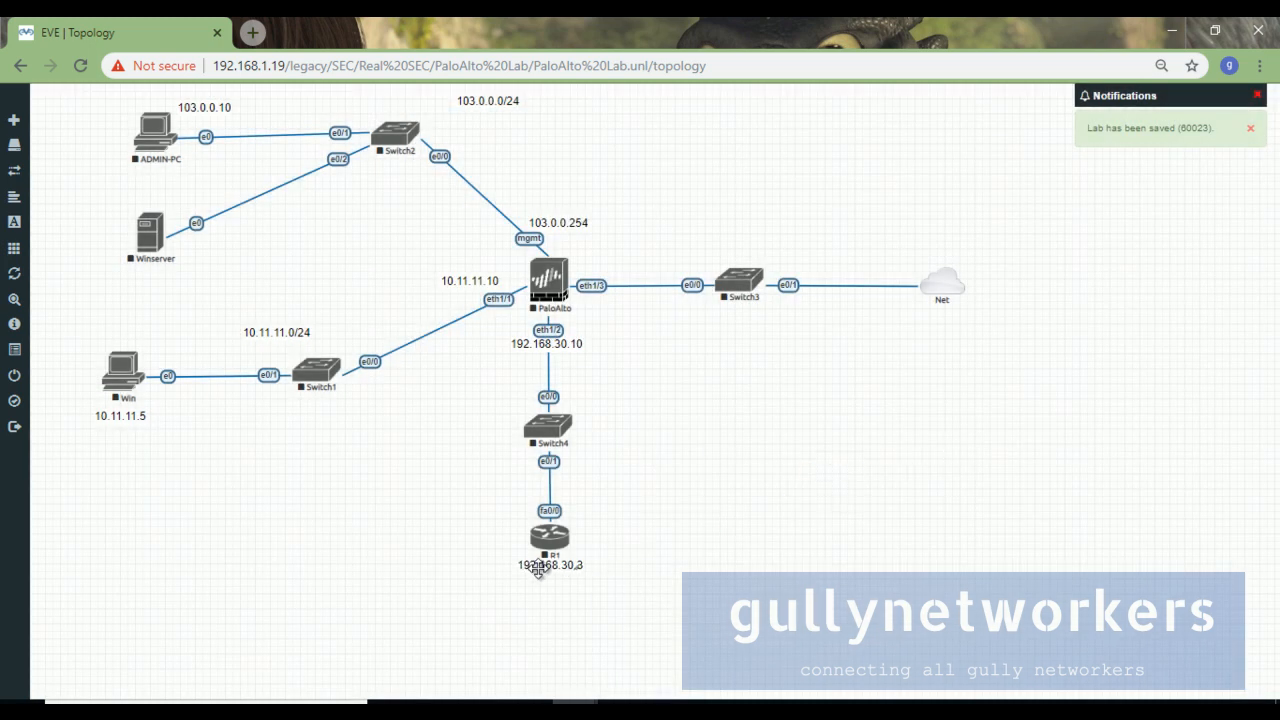
Add the subnet label 192.168.30.0/24 in font size 15 and place it to the left of Switch4.
{"action": "right_click", "coordinate": [670, 468]}
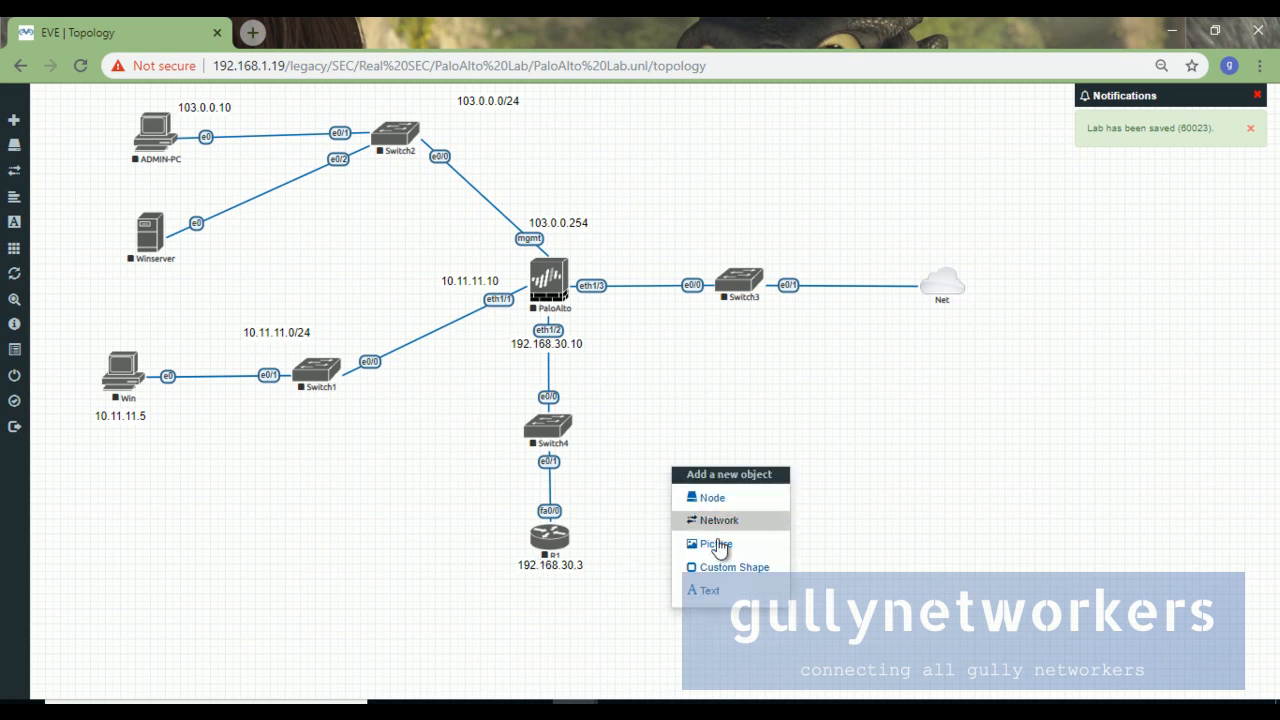
{"action": "left_click", "coordinate": [688, 590]}
{"action": "type", "text": "192.168"}
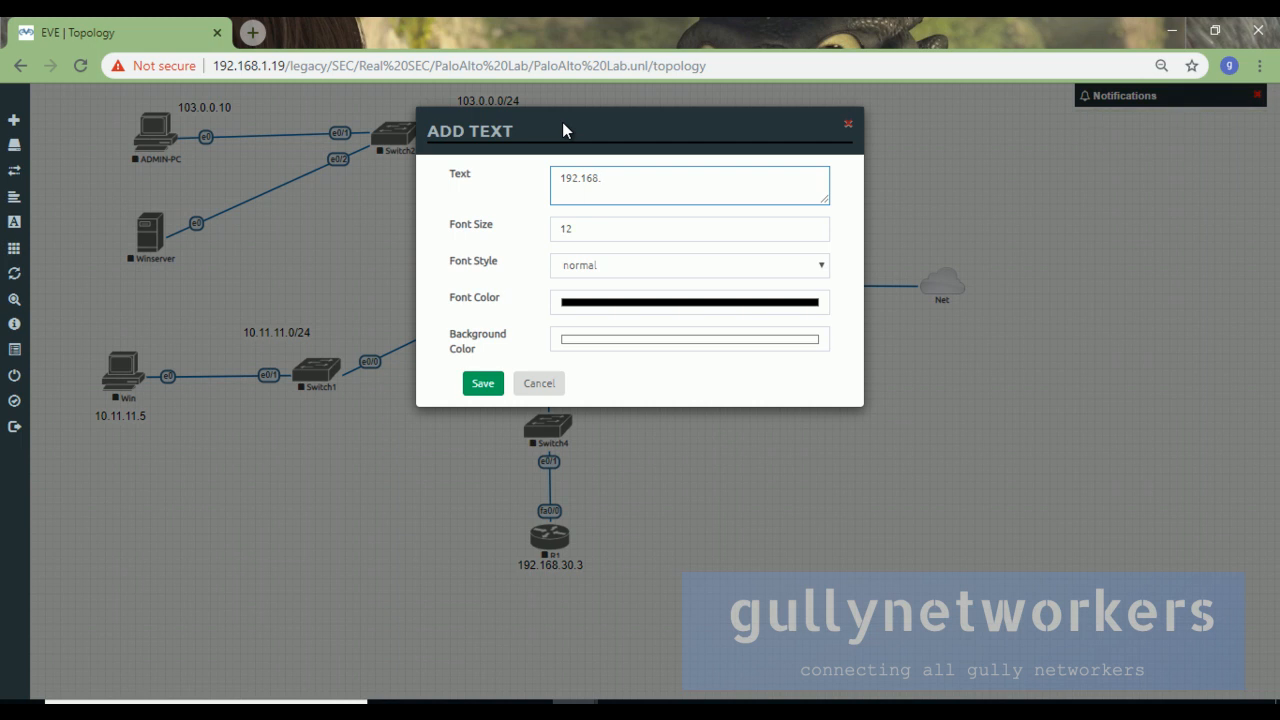
{"action": "type", "text": ".30.0/24"}
{"action": "key", "text": "Tab"}
{"action": "key", "text": "BackSpace"}
{"action": "type", "text": "15"}
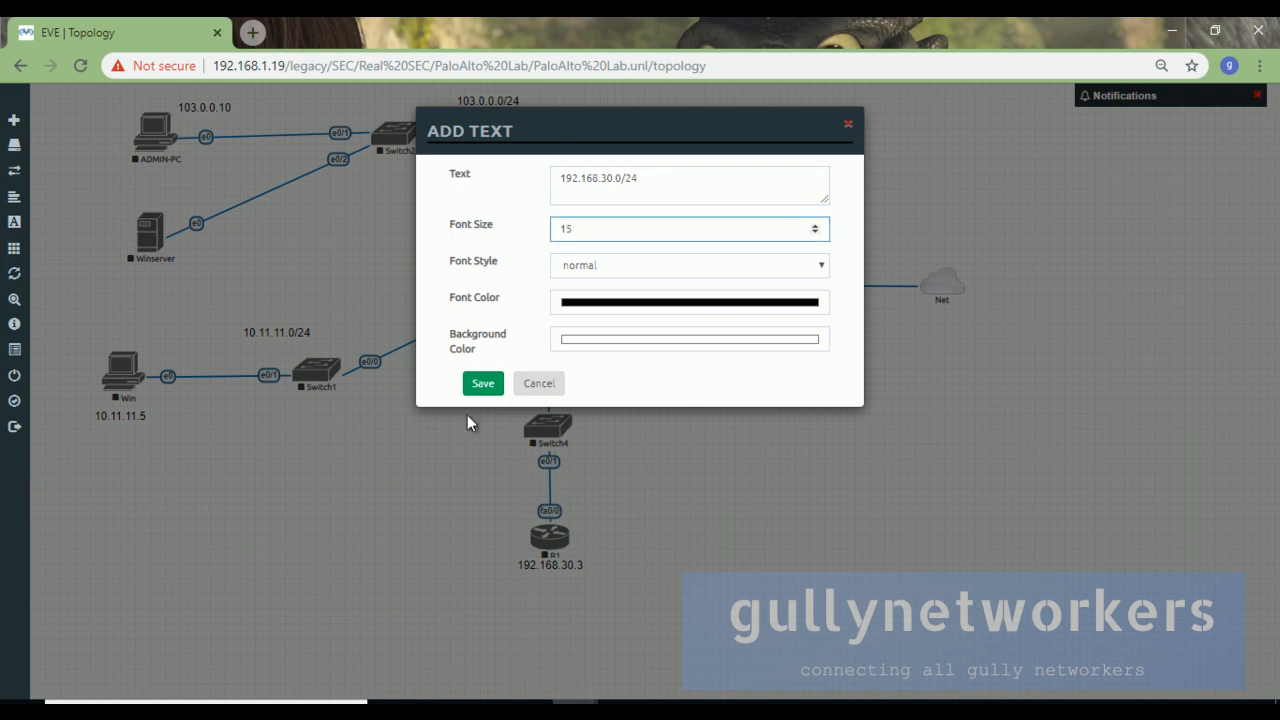
{"action": "left_click", "coordinate": [478, 386]}
{"action": "left_click_drag", "start_coordinate": [706, 472], "coordinate": [476, 413]}
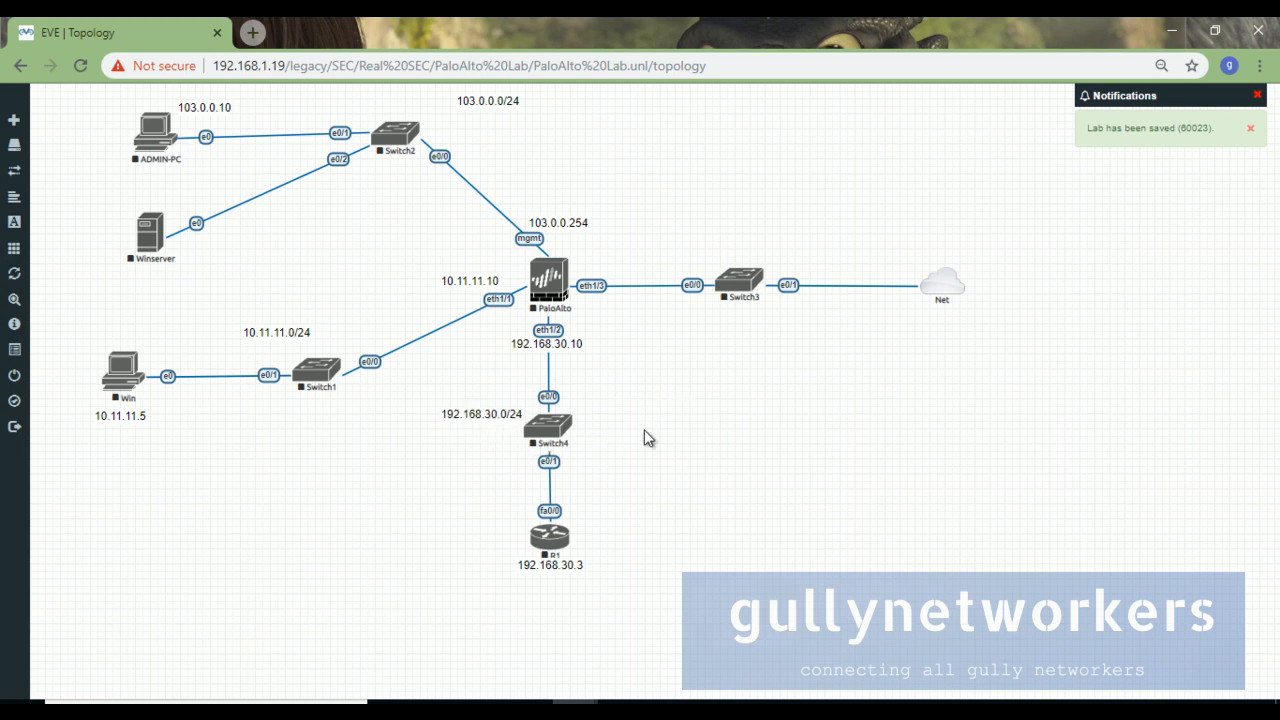
Add the text label DMZ Zone in font size 15 and place it just above and right of Switch4.
{"action": "right_click", "coordinate": [685, 415]}
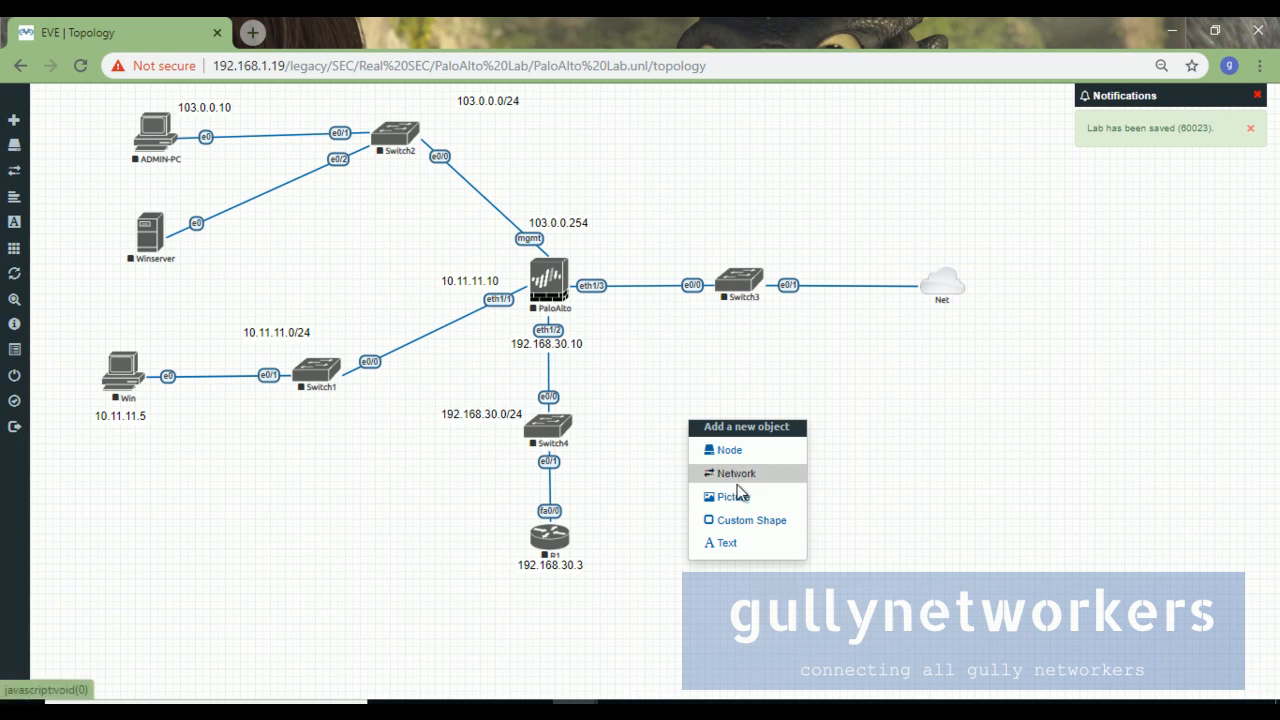
{"action": "left_click", "coordinate": [742, 545]}
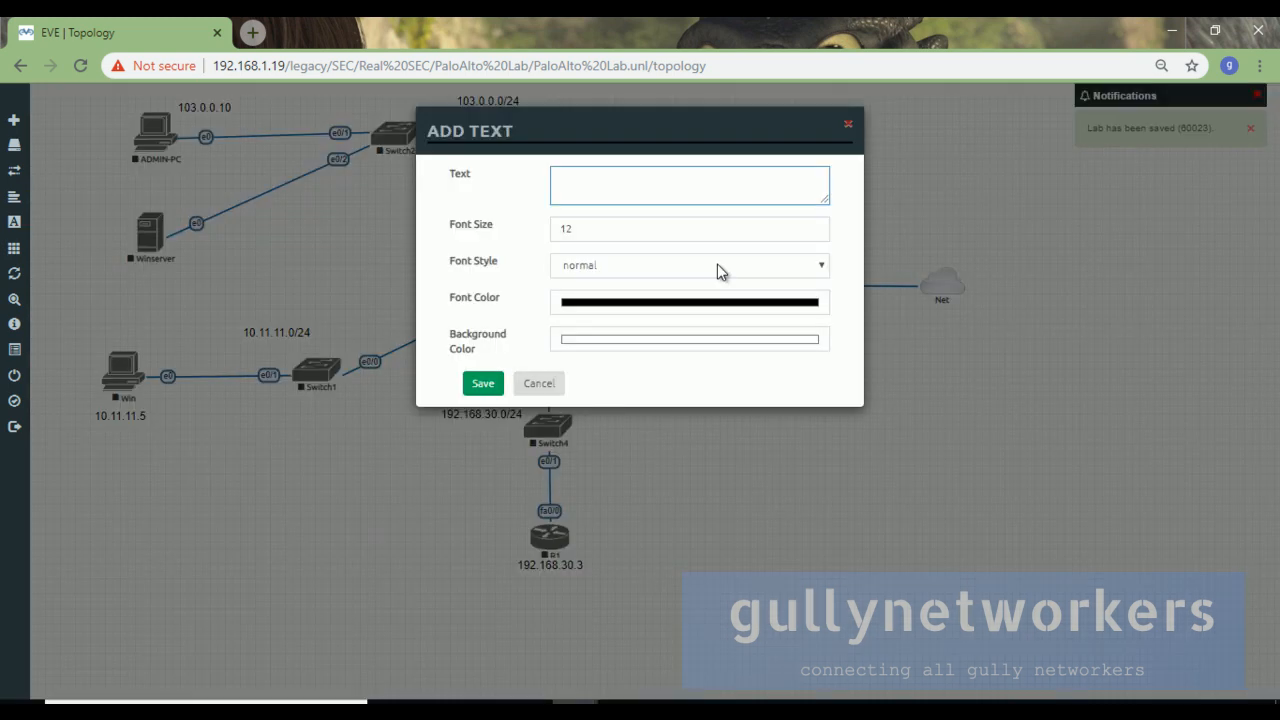
{"action": "type", "text": "DMZ"}
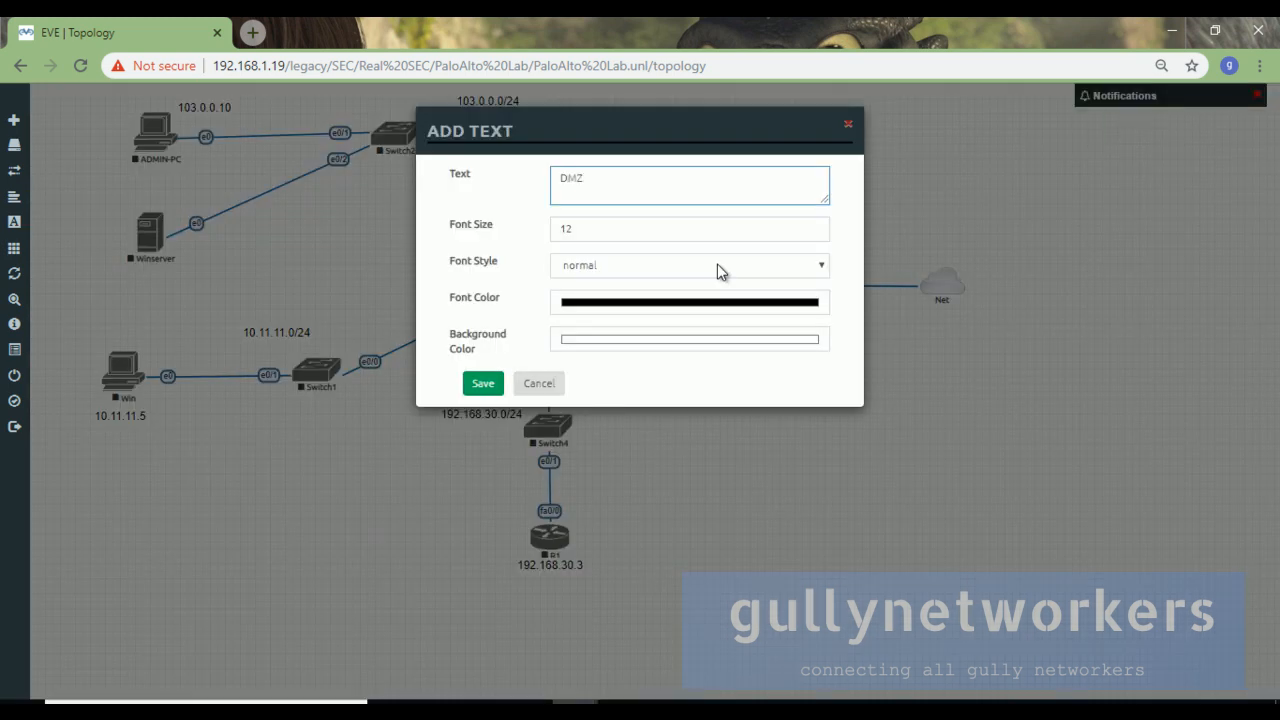
{"action": "type", "text": " Zone"}
{"action": "key", "text": "Tab"}
{"action": "type", "text": "15"}
{"action": "left_click", "coordinate": [481, 392]}
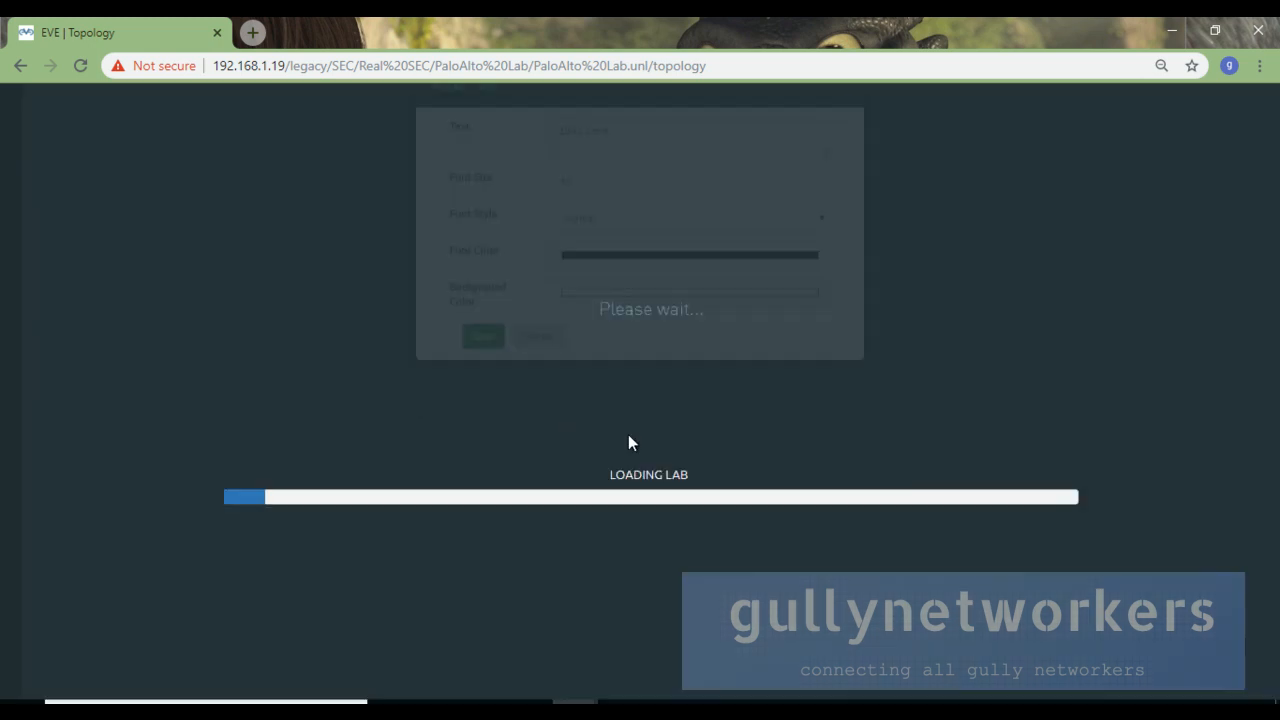
{"action": "left_click_drag", "start_coordinate": [700, 427], "coordinate": [585, 403]}
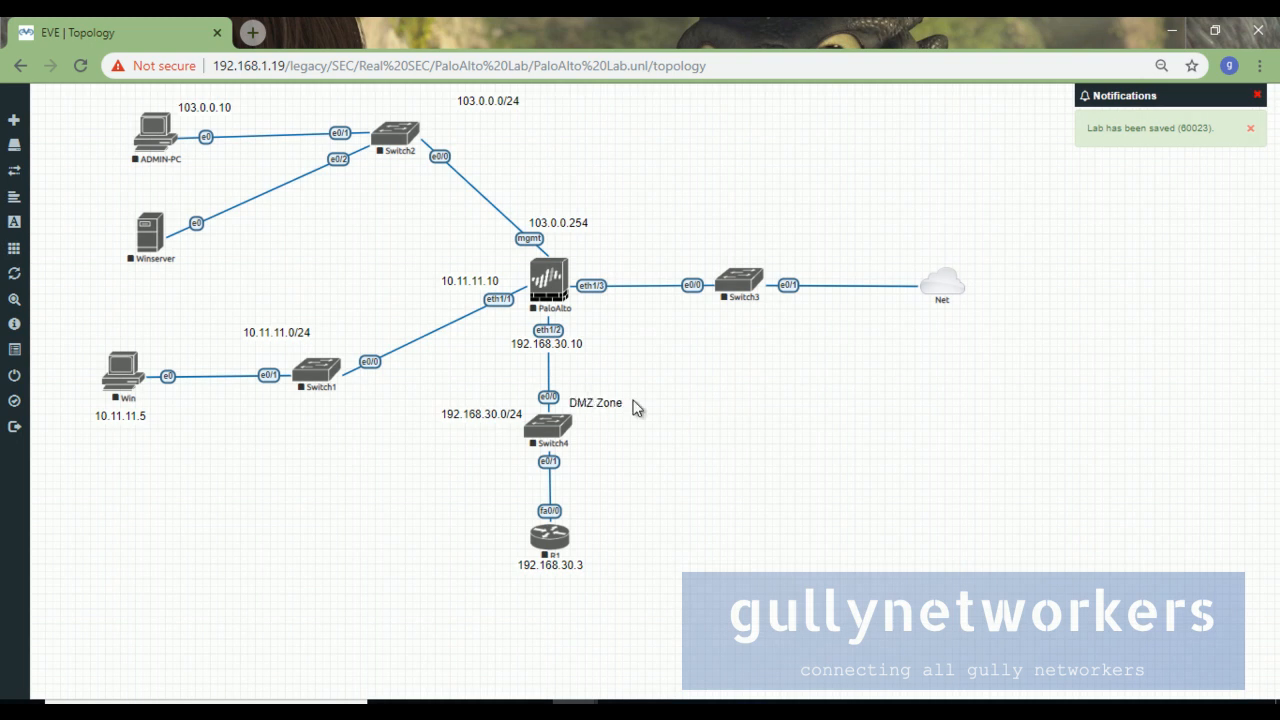
Add the text label LAN Zone in font size 15 and place it above the 10.11.11.0/24 label.
{"action": "right_click", "coordinate": [703, 398]}
{"action": "left_click", "coordinate": [738, 517]}
{"action": "type", "text": "LAN Zone"}
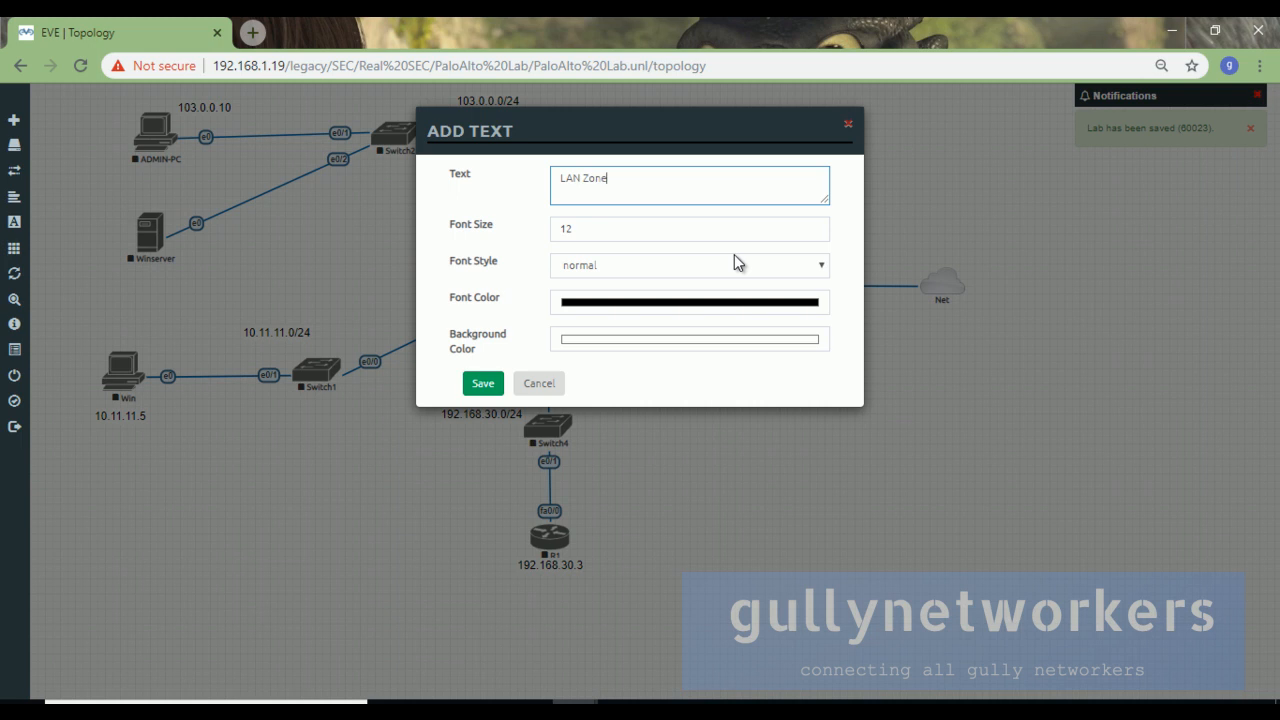
{"action": "key", "text": "Tab"}
{"action": "type", "text": "15"}
{"action": "left_click", "coordinate": [500, 388]}
{"action": "left_click_drag", "start_coordinate": [730, 400], "coordinate": [282, 314]}
Add the text label Management Zone in font size 15 and place it above the link between ADMIN-PC and Switch2.
{"action": "right_click", "coordinate": [788, 392]}
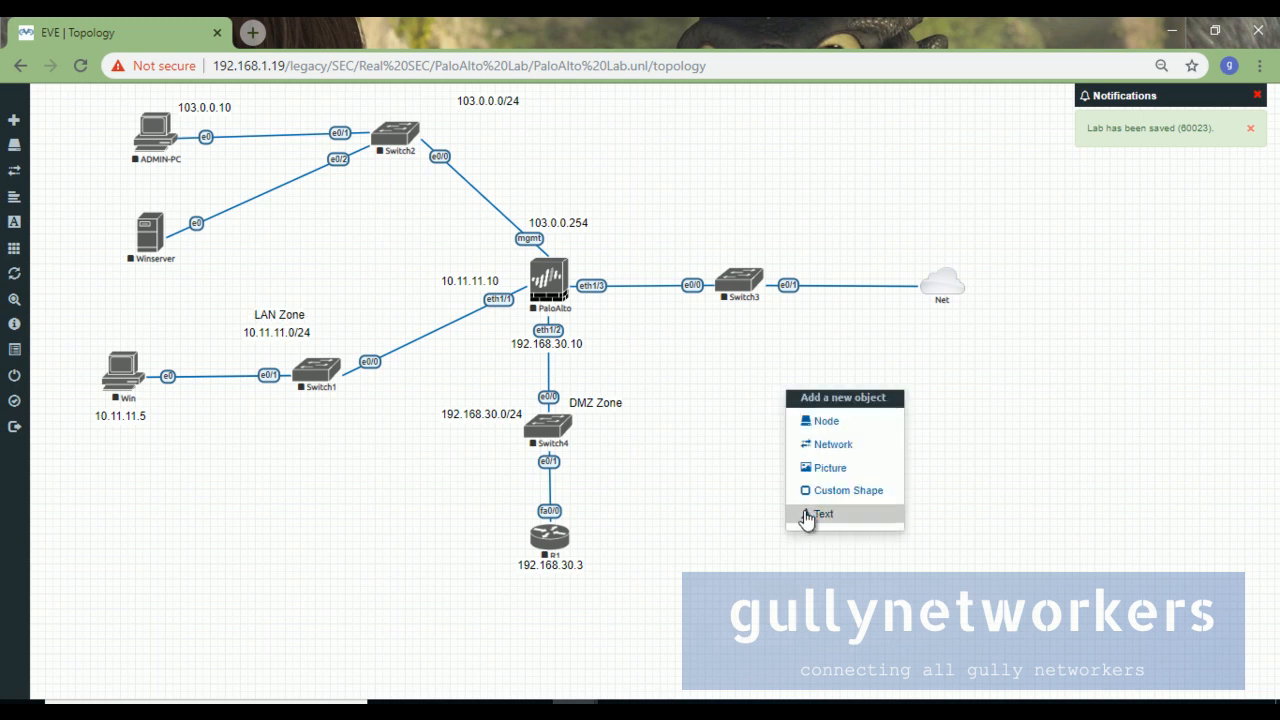
{"action": "left_click", "coordinate": [815, 514]}
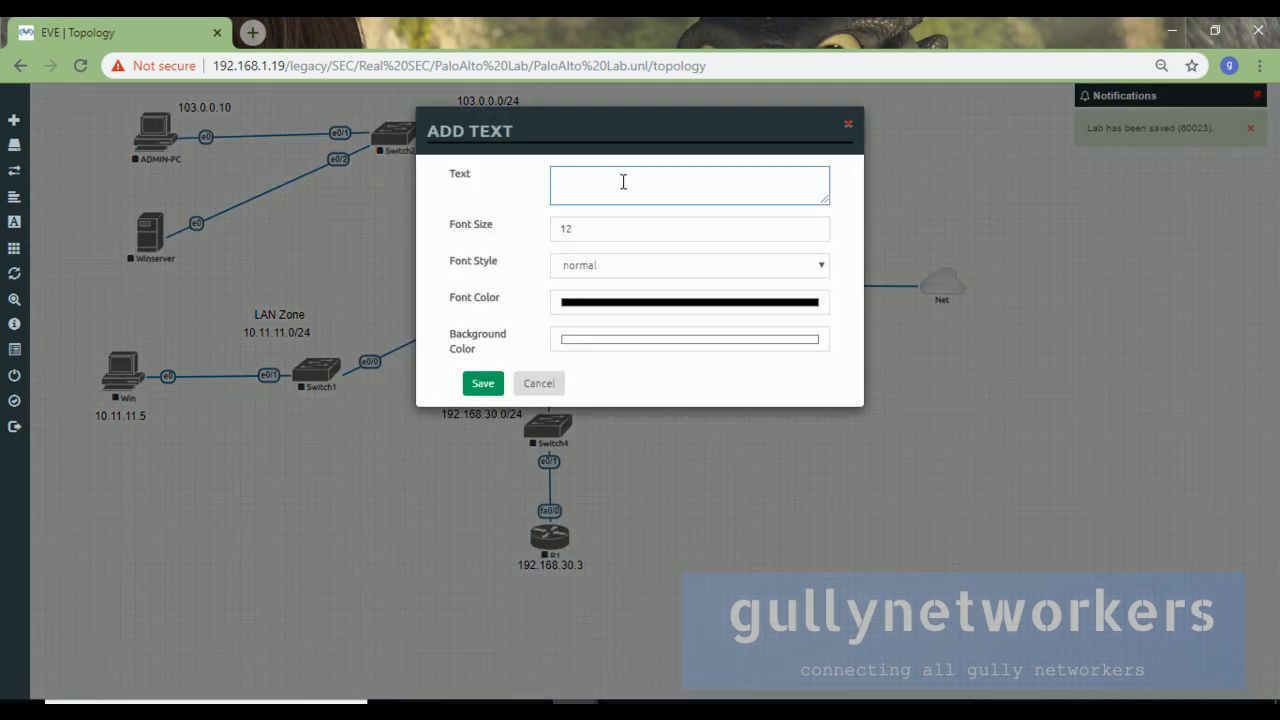
{"action": "type", "text": "Management"}
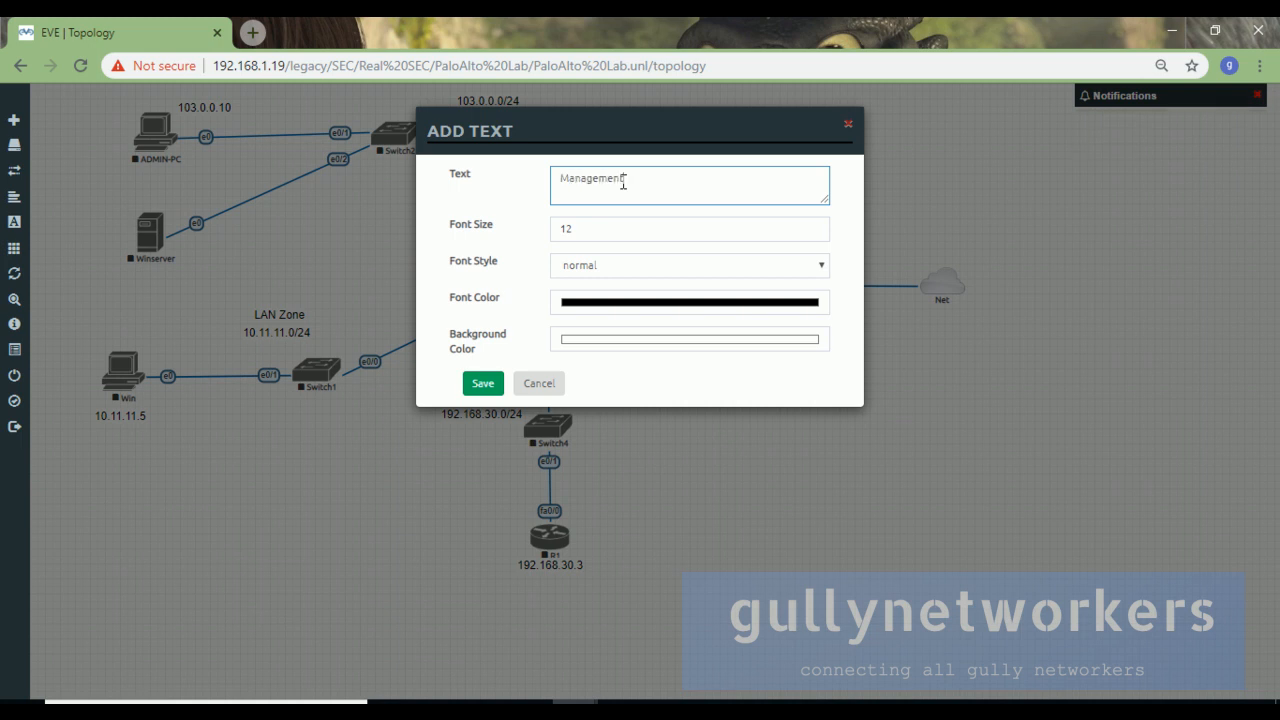
{"action": "type", "text": "2"}
{"action": "key", "text": "Tab"}
{"action": "type", "text": "15"}
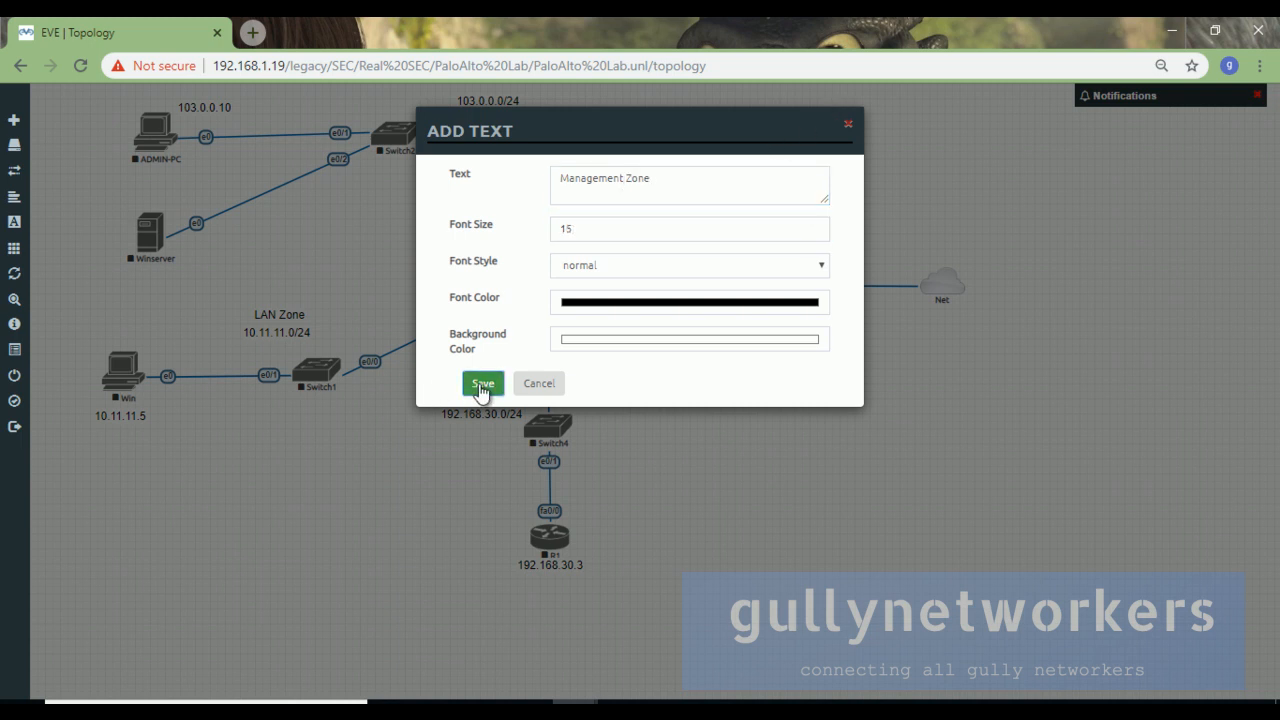
{"action": "left_click", "coordinate": [480, 384]}
{"action": "left_click_drag", "start_coordinate": [814, 397], "coordinate": [304, 109]}
Shift ADMIN-PC and Winserver slightly up and left, and add the label 103.0.0.75 in font size 15 below Winserver.
{"action": "left_click_drag", "start_coordinate": [160, 131], "coordinate": [153, 124]}
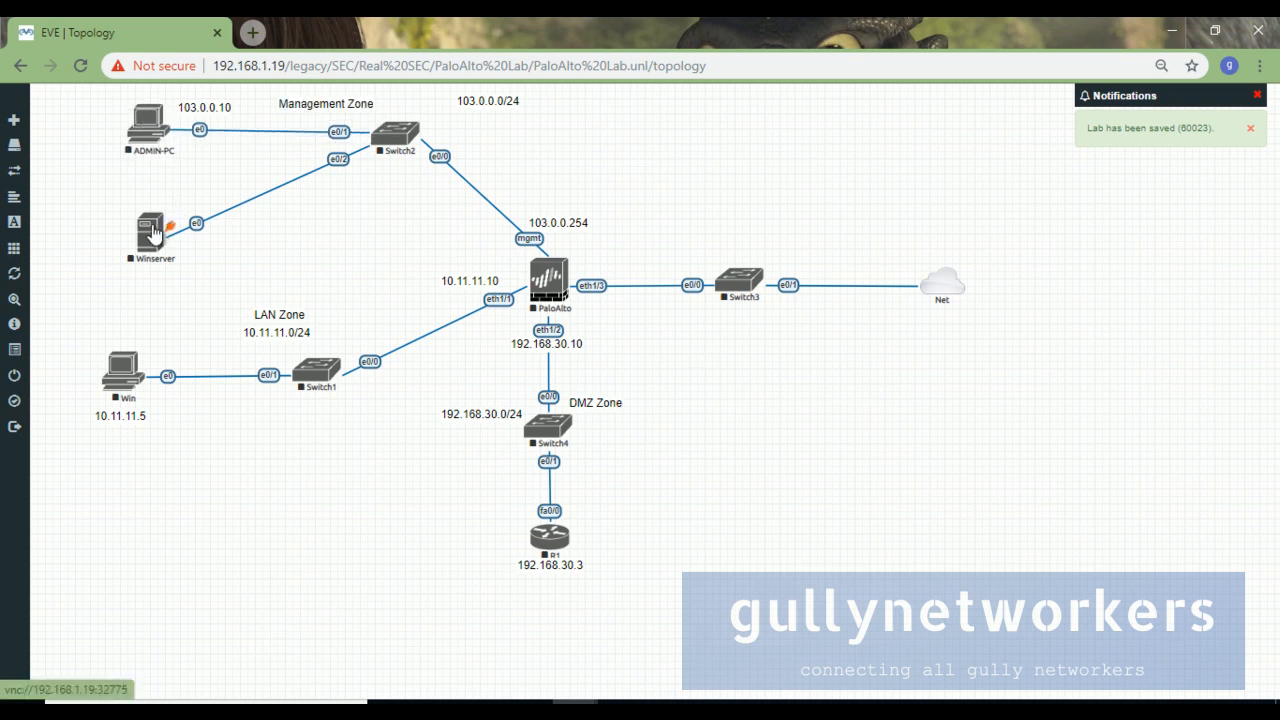
{"action": "left_click_drag", "start_coordinate": [153, 233], "coordinate": [144, 223]}
{"action": "right_click", "coordinate": [741, 369]}
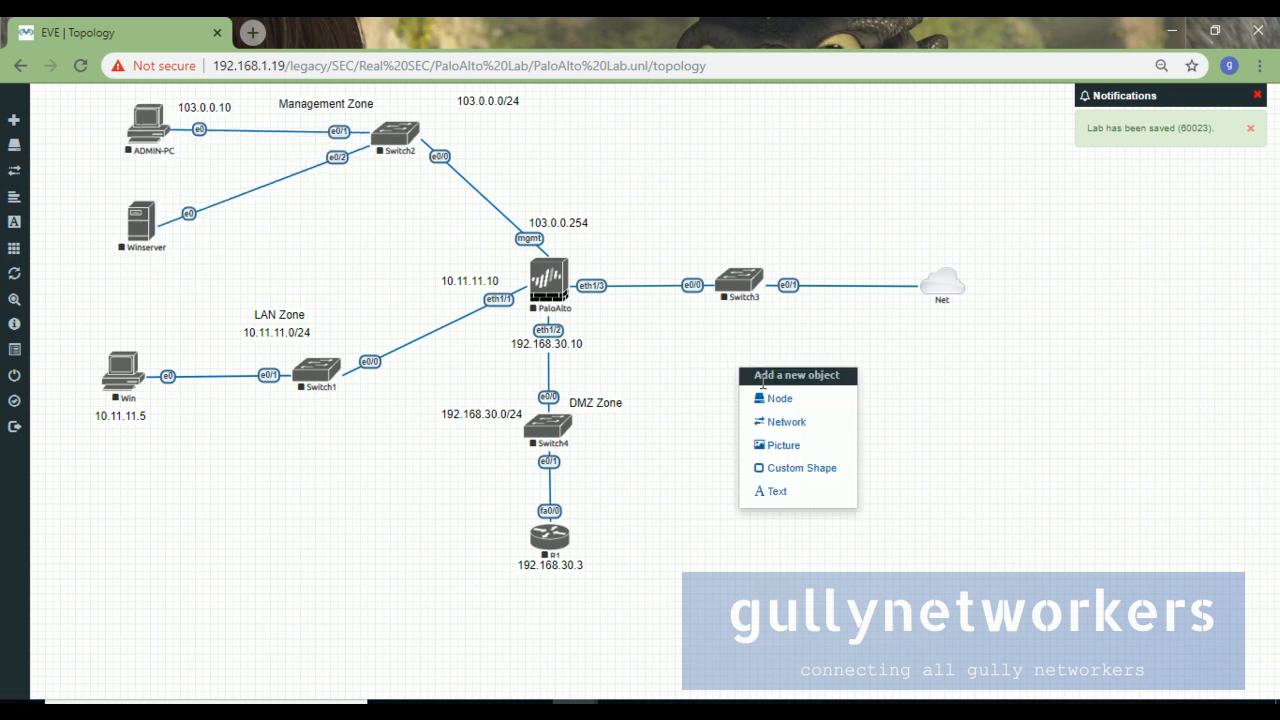
{"action": "left_click", "coordinate": [788, 490]}
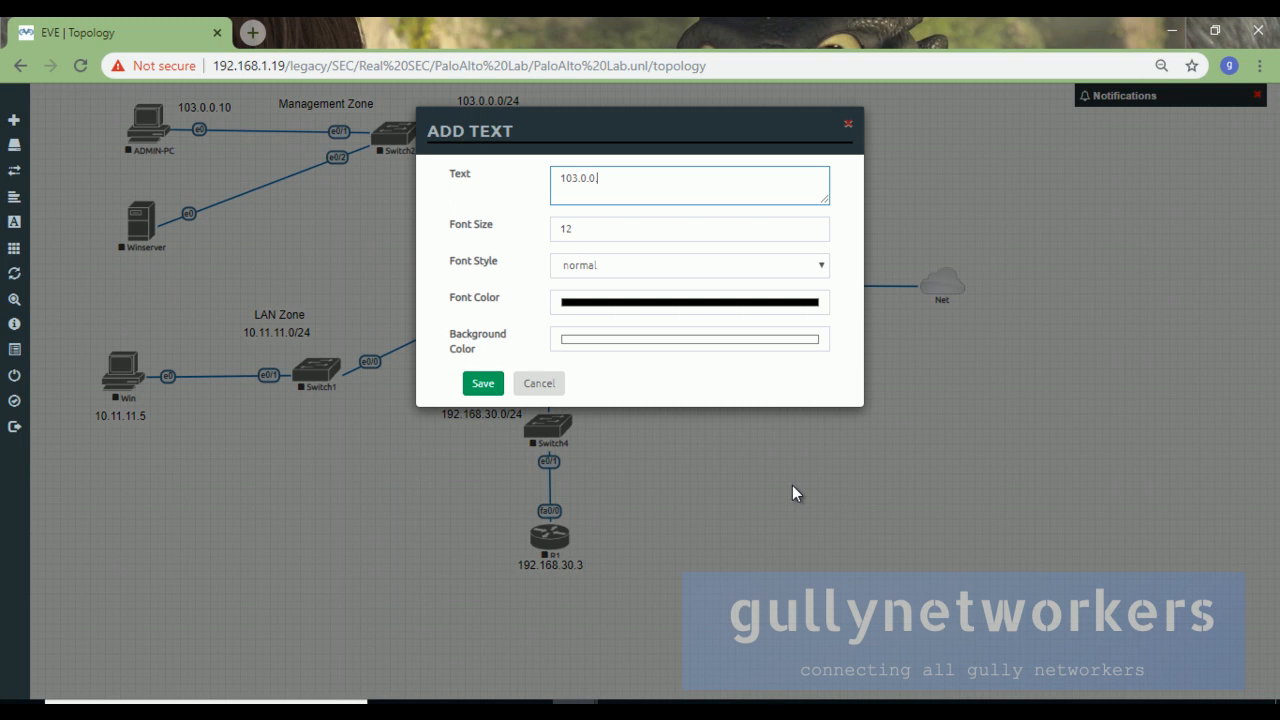
{"action": "key", "text": "Tab"}
{"action": "type", "text": "15"}
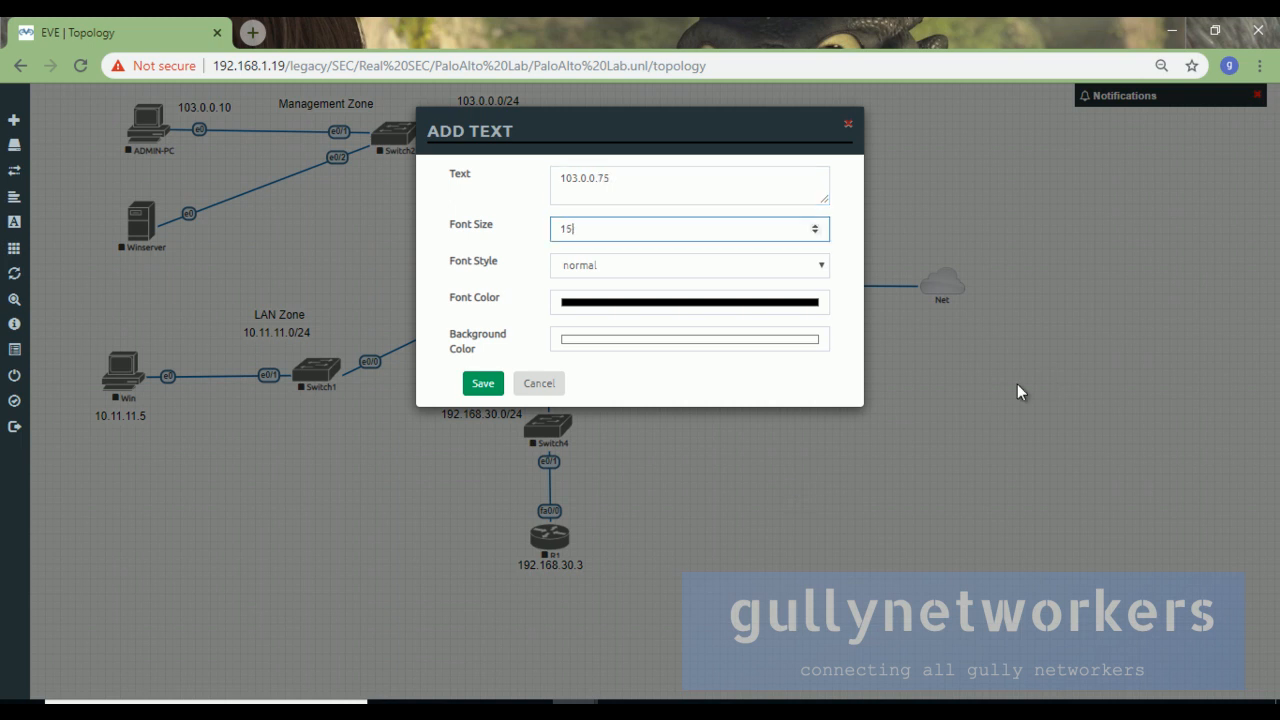
{"action": "left_click", "coordinate": [536, 388]}
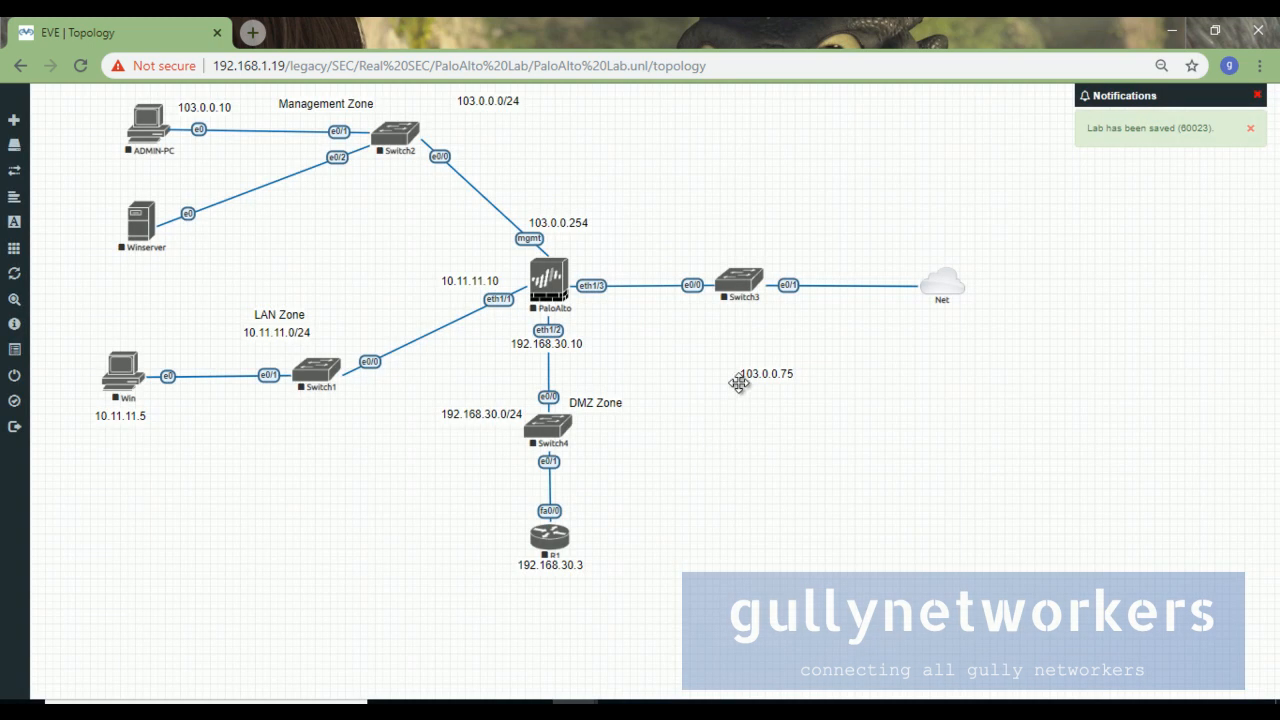
{"action": "left_click_drag", "start_coordinate": [751, 379], "coordinate": [126, 266]}
Add the text label 192.168.1.1 in font size 15 and place it below the Net cloud.
{"action": "right_click", "coordinate": [726, 418]}
{"action": "left_click", "coordinate": [770, 535]}
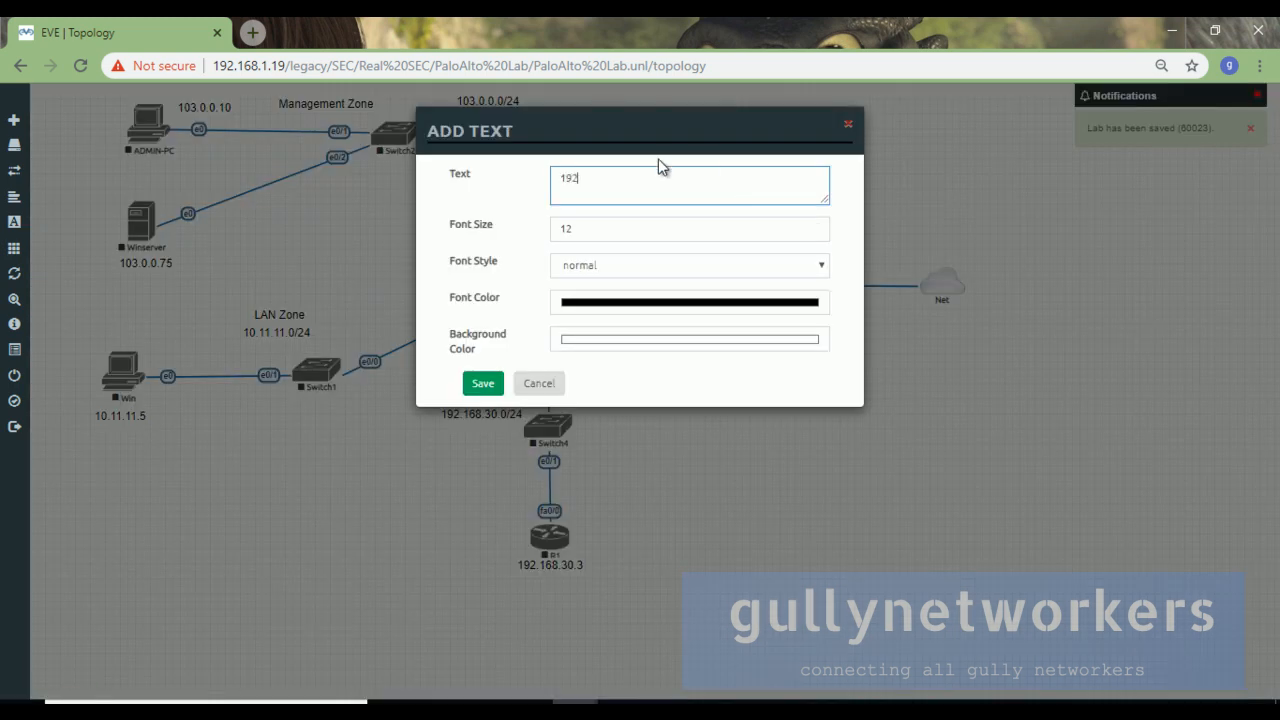
{"action": "type", "text": "192.168.1.1"}
{"action": "key", "text": "Tab"}
{"action": "type", "text": "15"}
{"action": "left_click", "coordinate": [493, 388]}
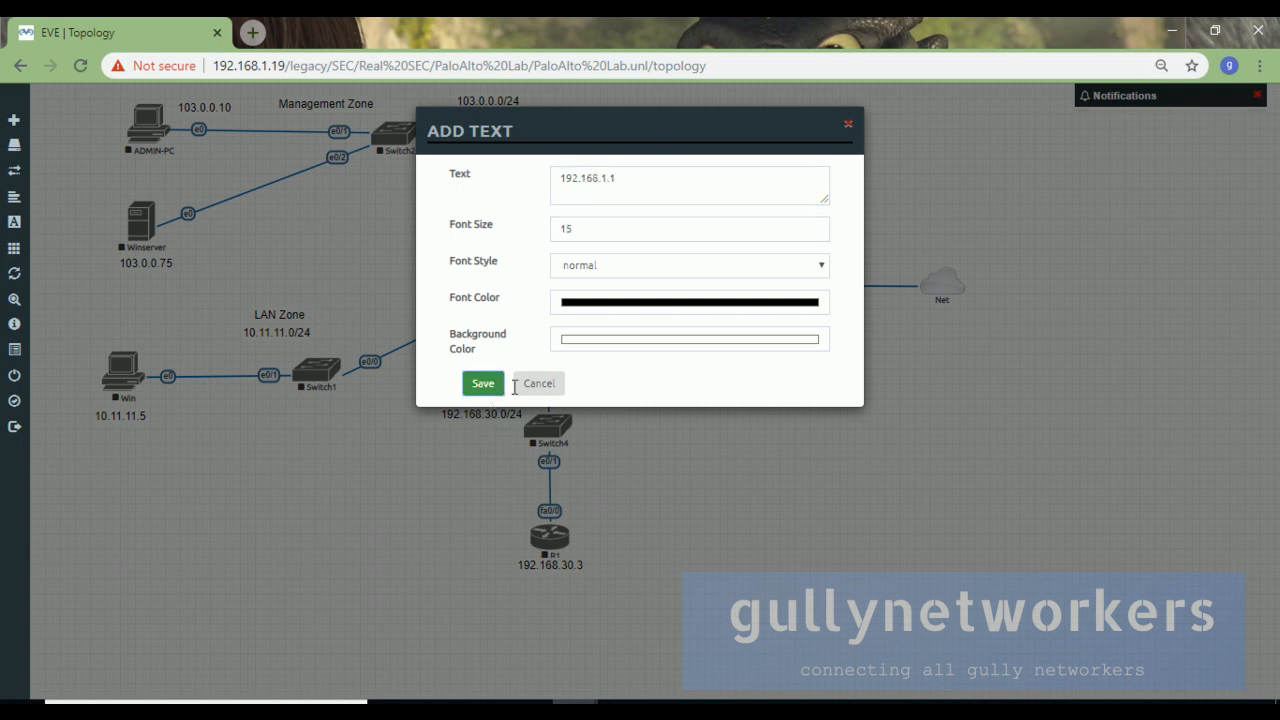
{"action": "left_click_drag", "start_coordinate": [771, 417], "coordinate": [956, 312]}
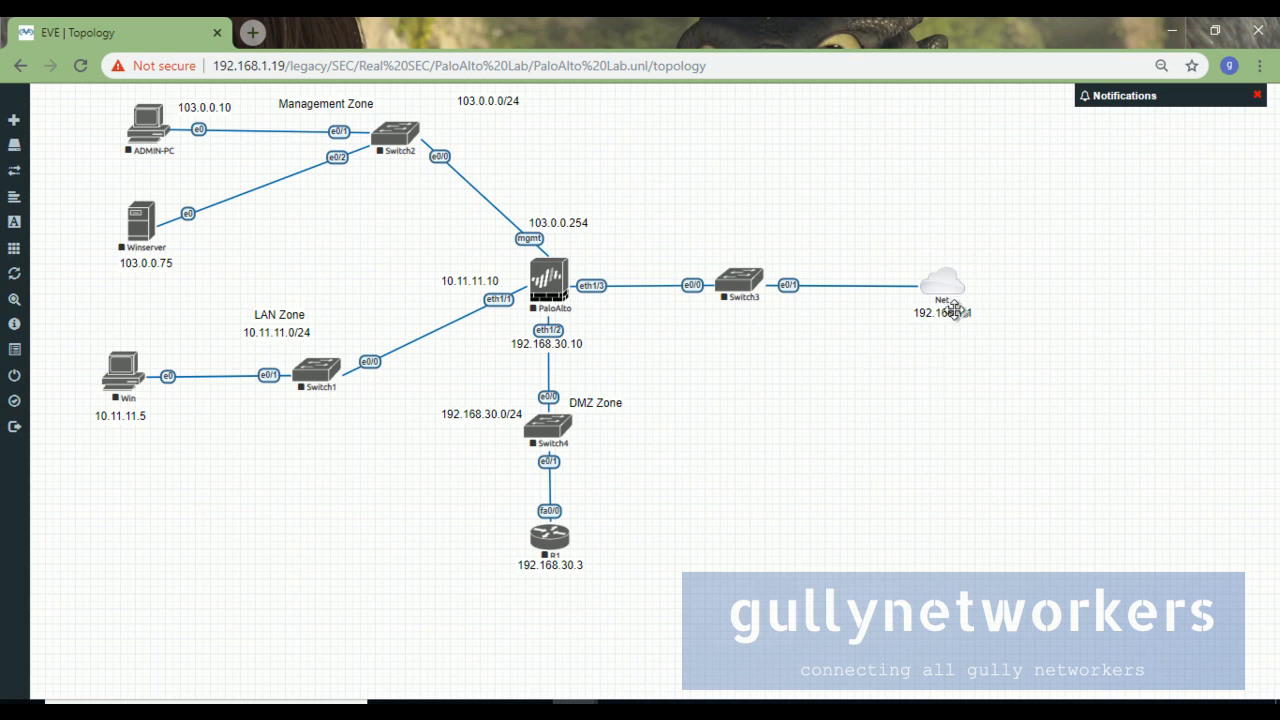
Try to add a WAN Zone text label in font size 15.
{"action": "right_click", "coordinate": [849, 386]}
{"action": "left_click", "coordinate": [893, 516]}
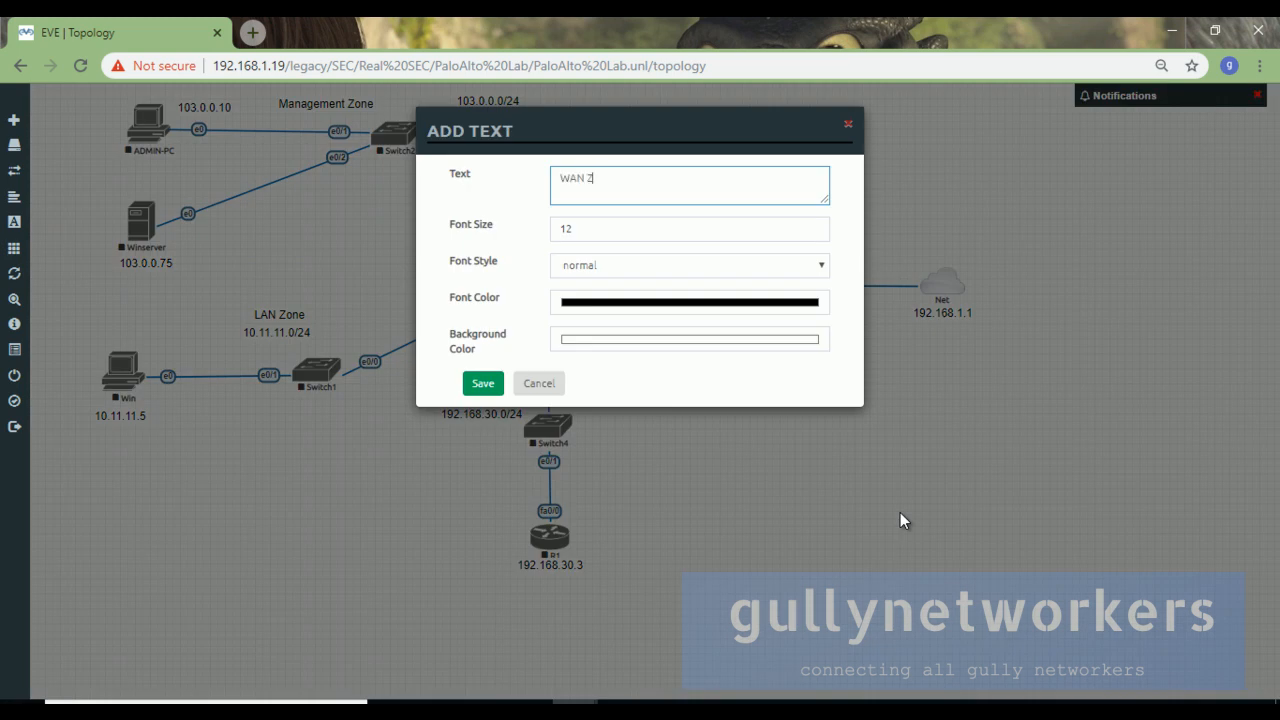
{"action": "key", "text": "Tab"}
{"action": "type", "text": "1"}
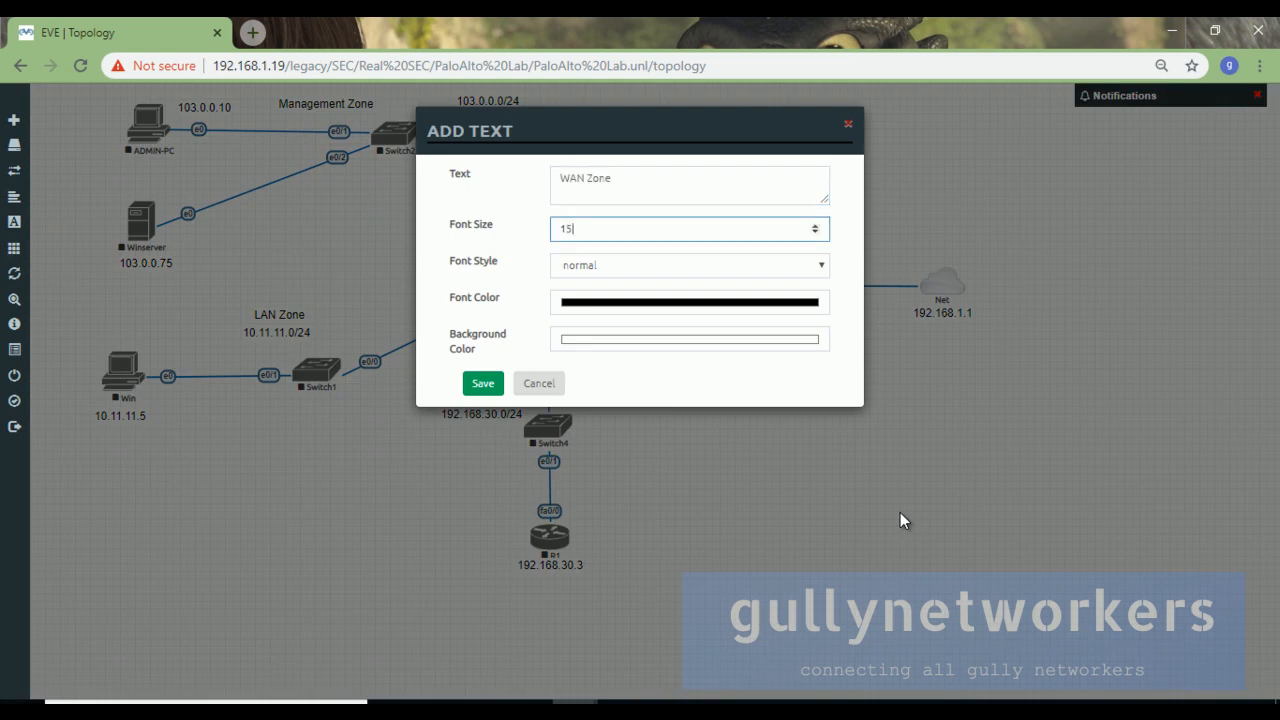
{"action": "left_click", "coordinate": [482, 384]}
Add the text label WAN Zone in font size 15 and place it above Switch3.
{"action": "right_click", "coordinate": [668, 348]}
{"action": "left_click", "coordinate": [712, 471]}
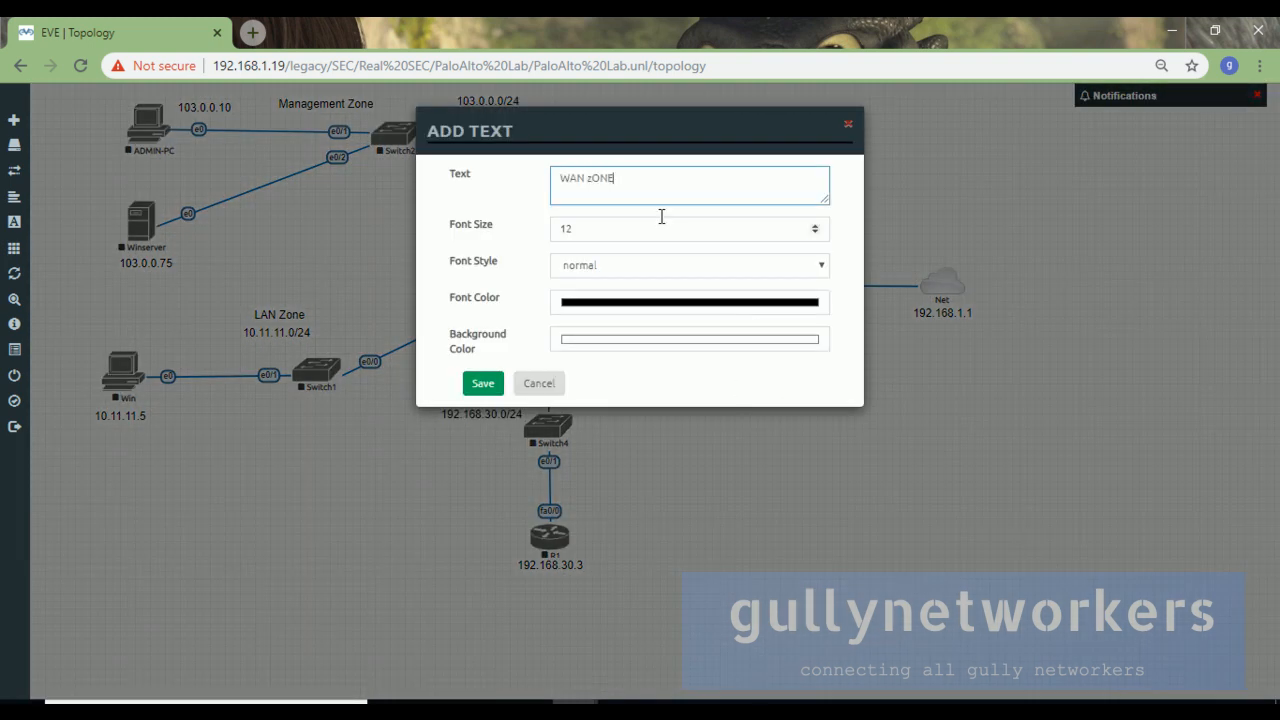
{"action": "type", "text": "WAN Zone"}
{"action": "key", "text": "Tab"}
{"action": "type", "text": "1"}
{"action": "left_click", "coordinate": [484, 384]}
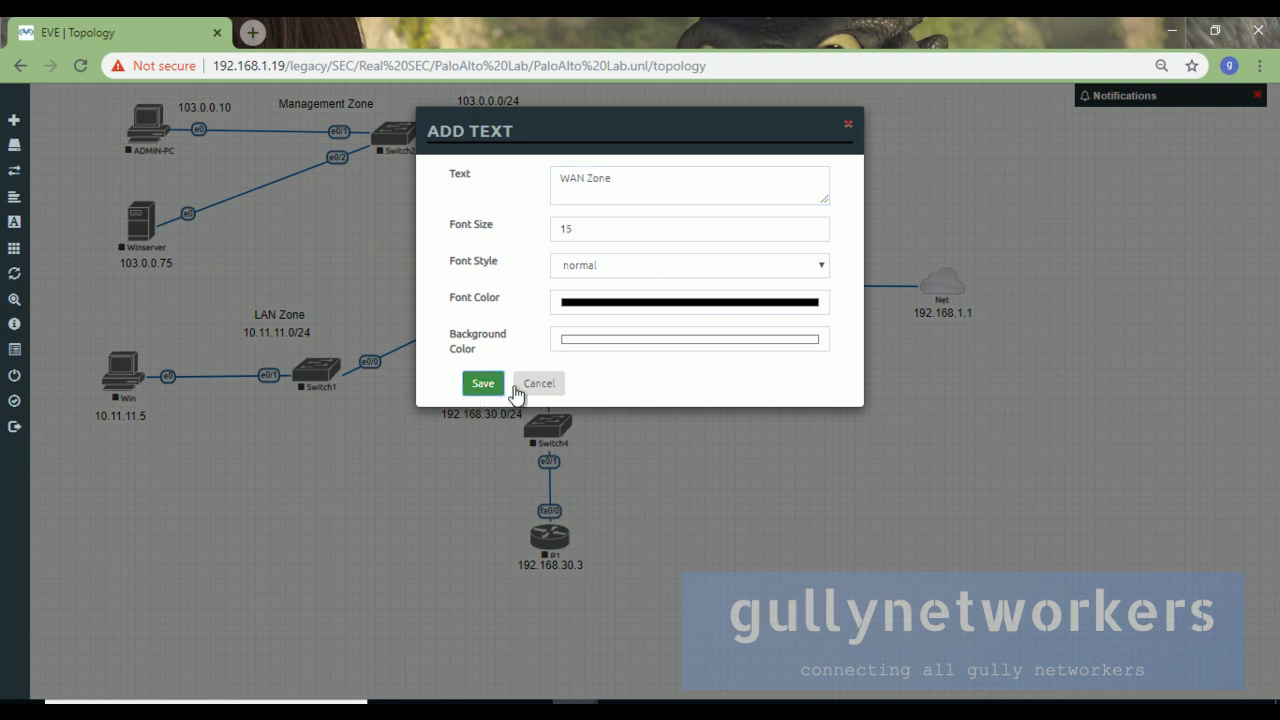
{"action": "left_click_drag", "start_coordinate": [711, 349], "coordinate": [744, 211]}
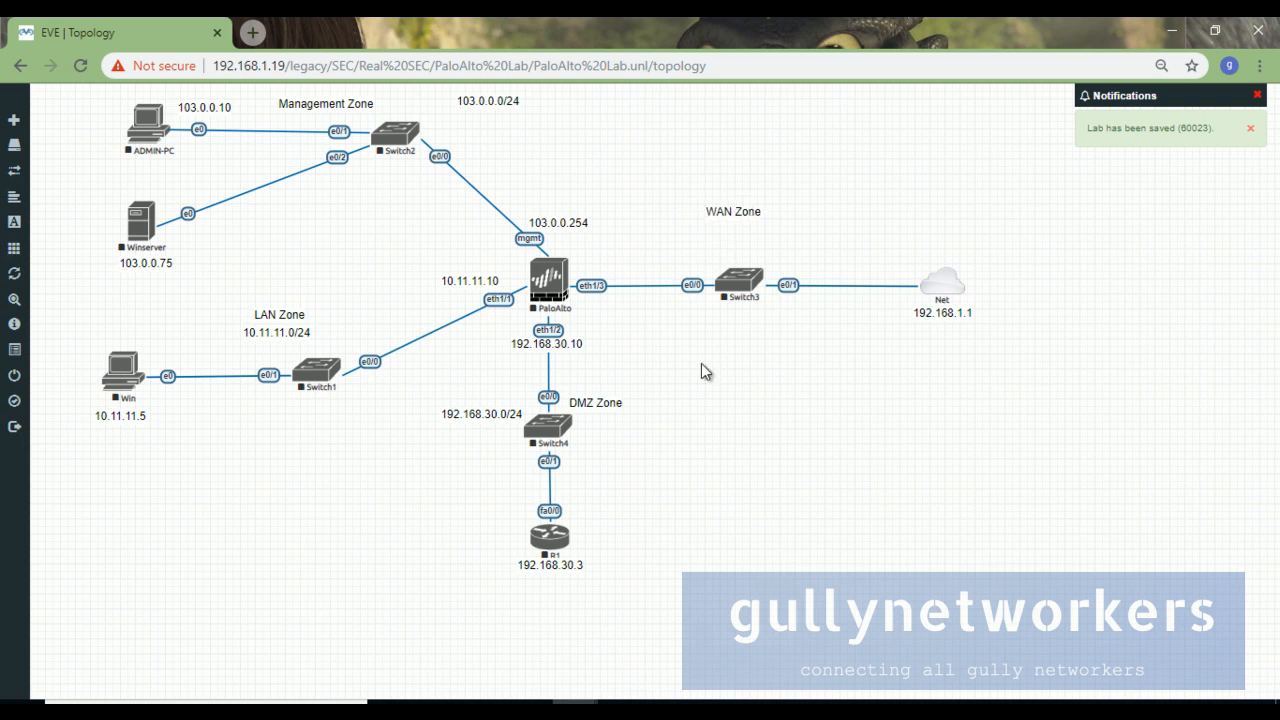
Add the subnet label 192.168.1.0/24 in font size 15 and place it between the WAN Zone label and Switch3.
{"action": "right_click", "coordinate": [755, 415]}
{"action": "left_click", "coordinate": [792, 538]}
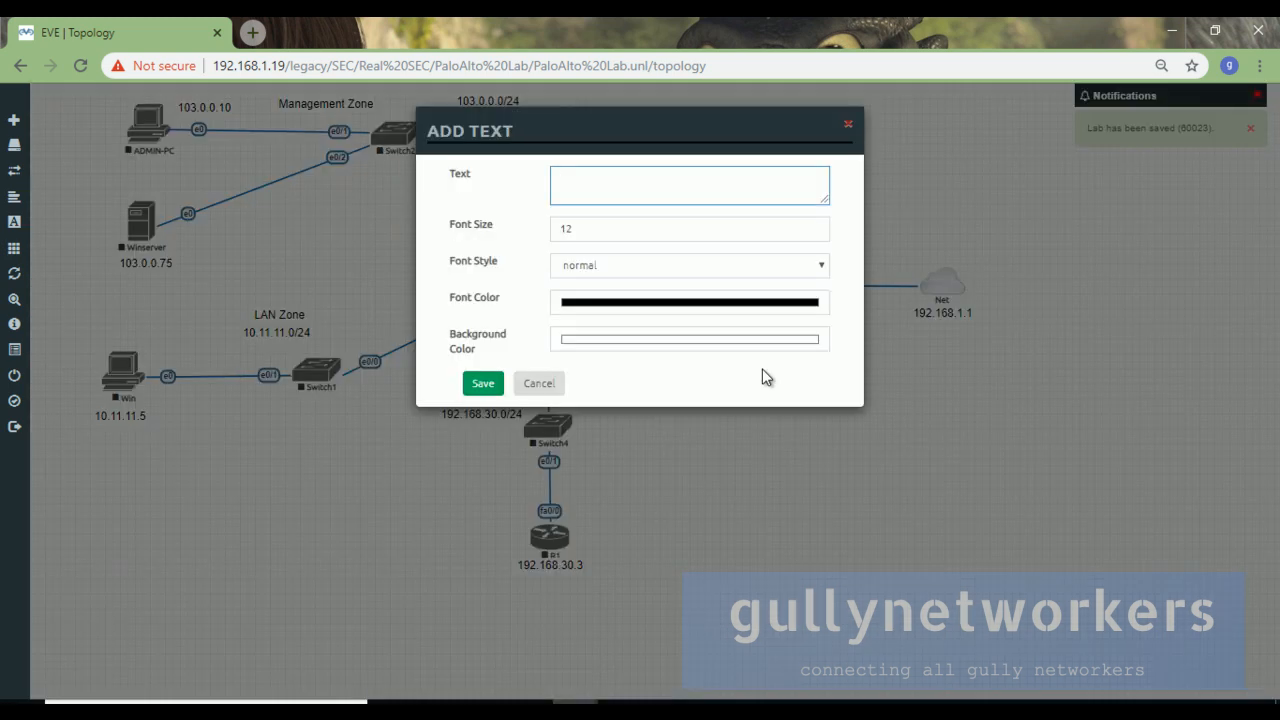
{"action": "type", "text": "192.168.1.0/24"}
{"action": "key", "text": "Tab"}
{"action": "type", "text": "15"}
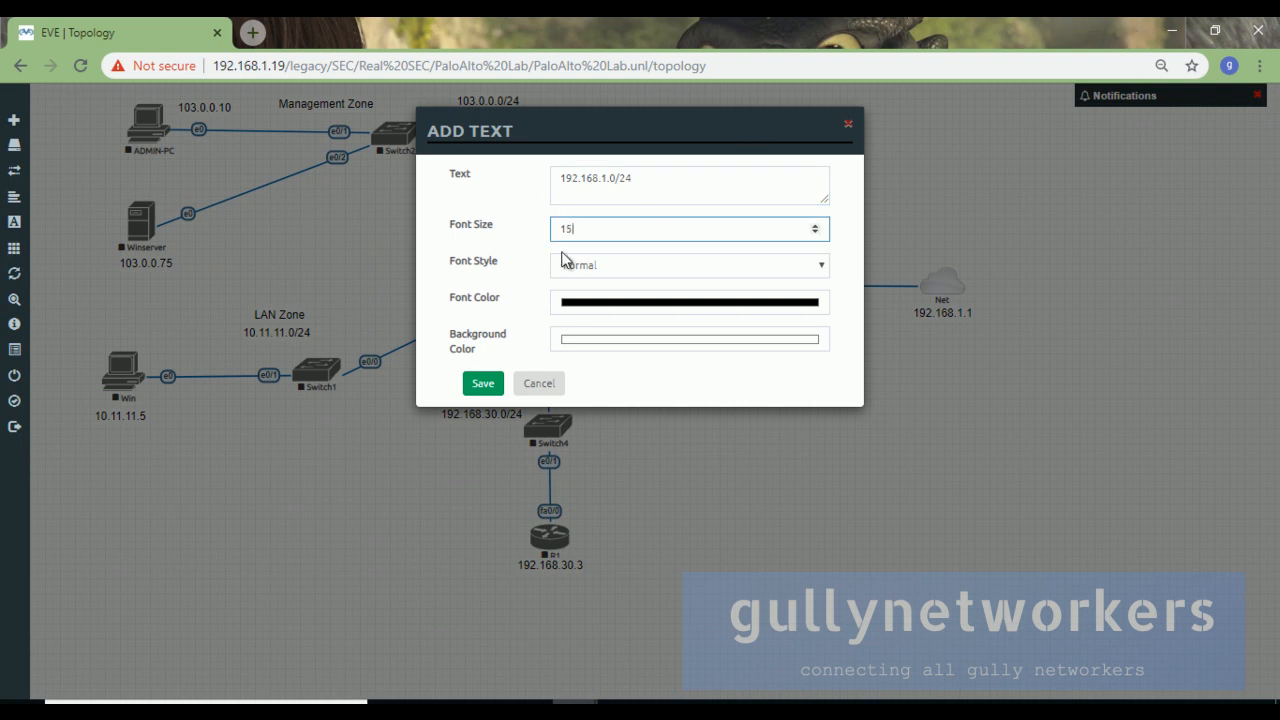
{"action": "left_click", "coordinate": [485, 386]}
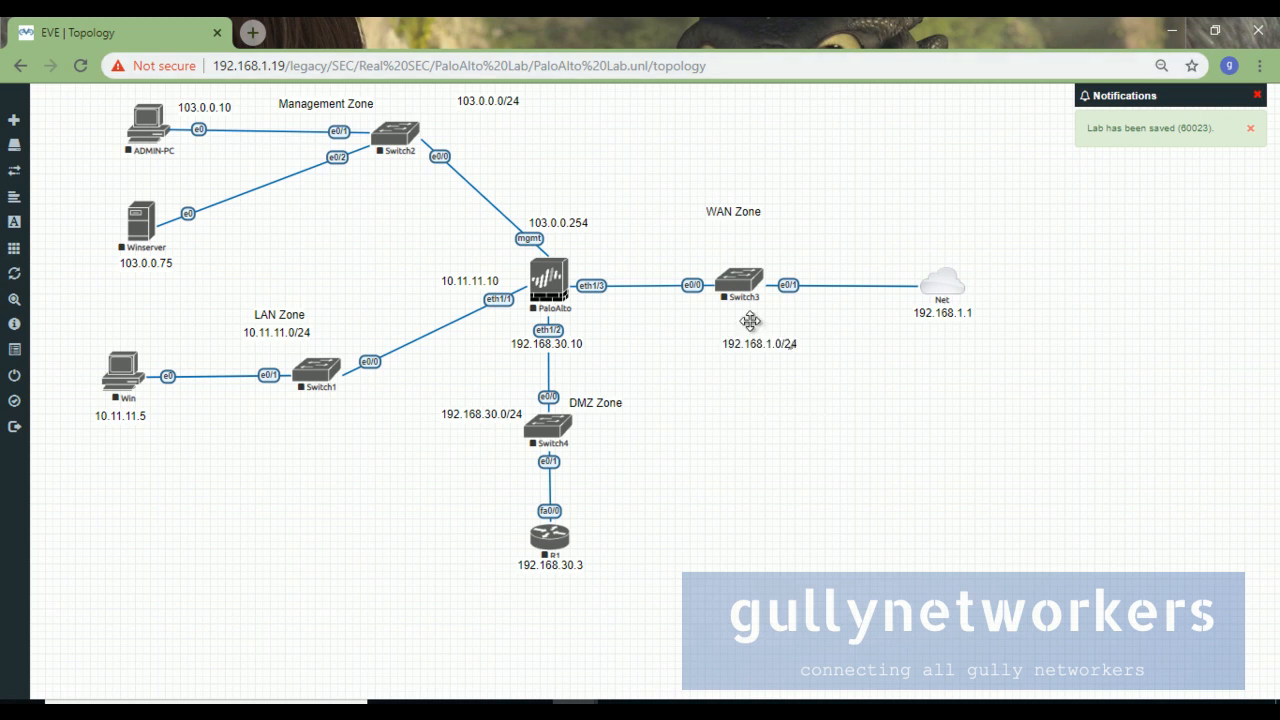
{"action": "left_click_drag", "start_coordinate": [750, 321], "coordinate": [732, 233]}
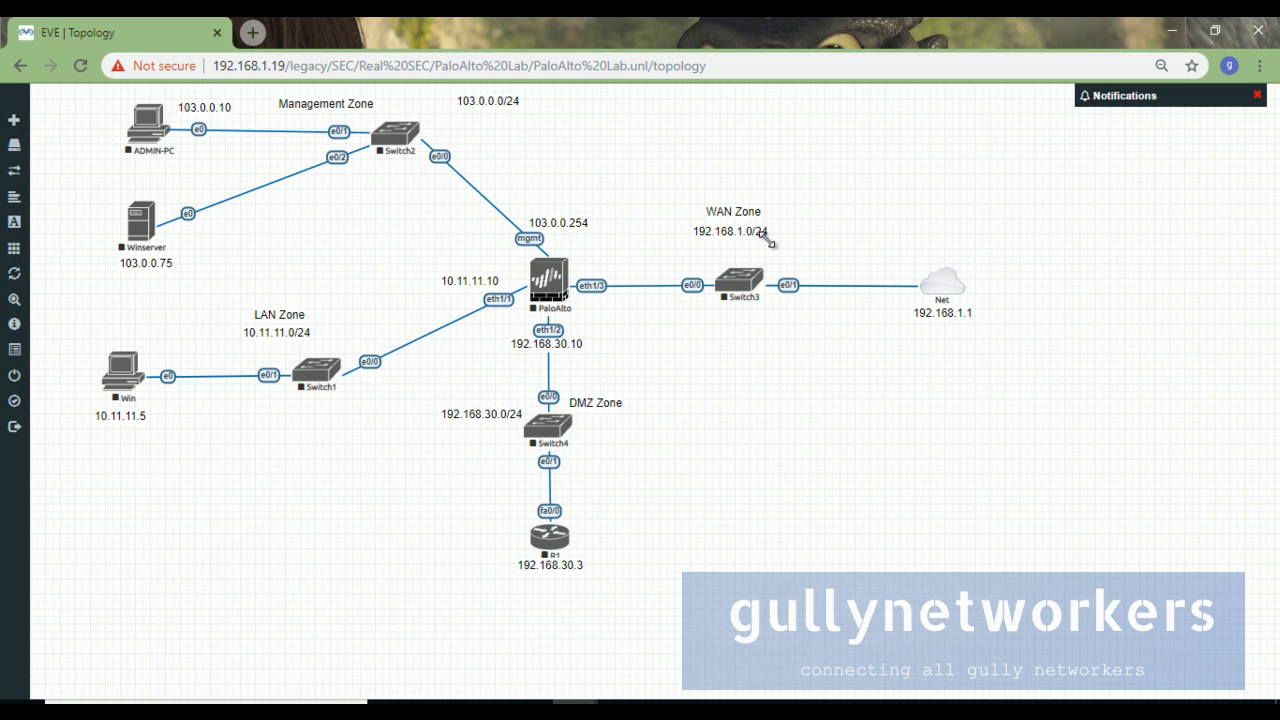
Add the text label 192.168.1.48 in font size 15 and place it above the PaloAlto firewall's eth1/3 interface.
{"action": "right_click", "coordinate": [755, 424]}
{"action": "left_click", "coordinate": [815, 545]}
{"action": "type", "text": "192"}
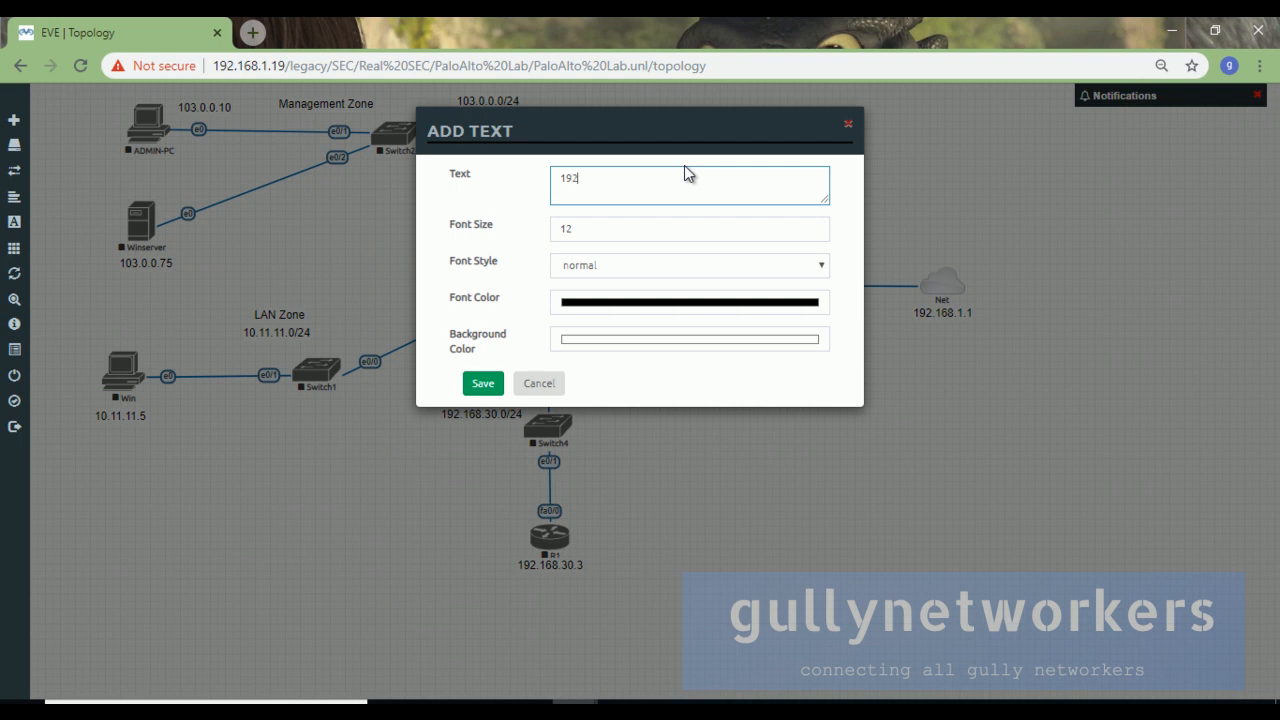
{"action": "type", "text": ".168.1.48"}
{"action": "key", "text": "Tab"}
{"action": "type", "text": "15"}
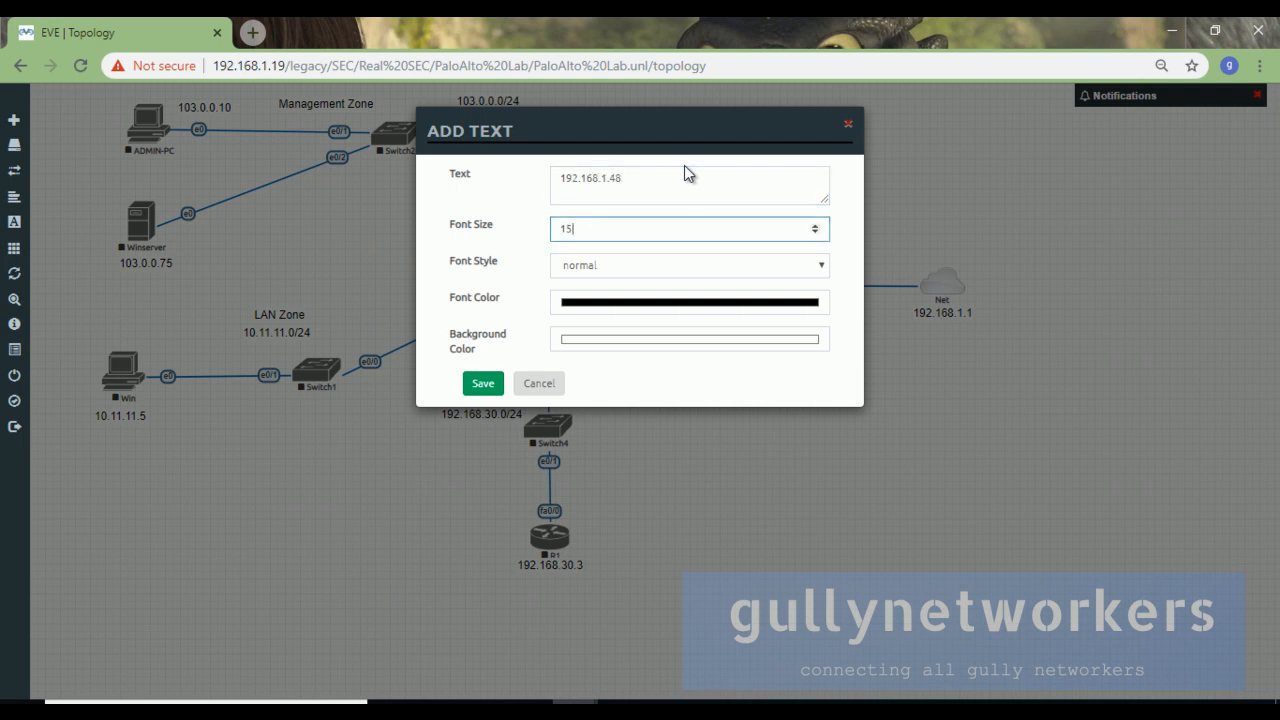
{"action": "left_click", "coordinate": [483, 380]}
{"action": "left_click_drag", "start_coordinate": [795, 423], "coordinate": [602, 254]}
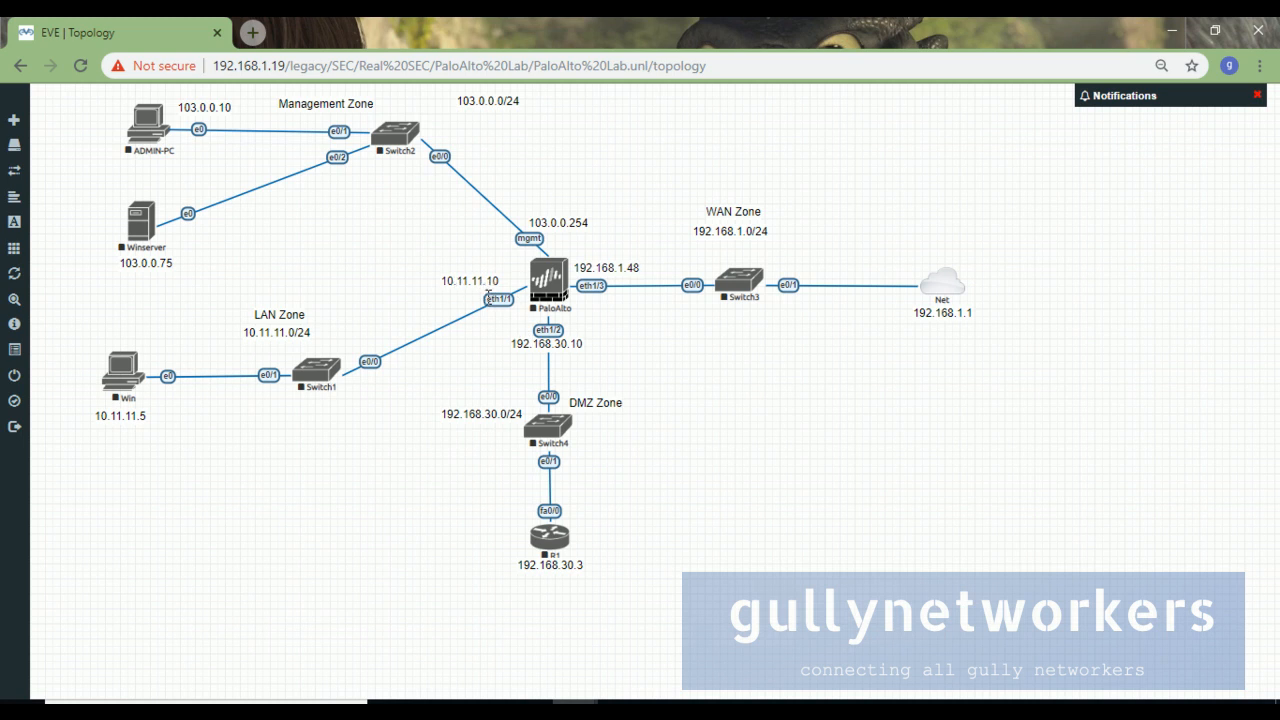
Rename the Win node in the LAN Zone as Win_LAN_PC and save the node settings.
{"action": "right_click", "coordinate": [128, 381]}
{"action": "left_click", "coordinate": [205, 553]}
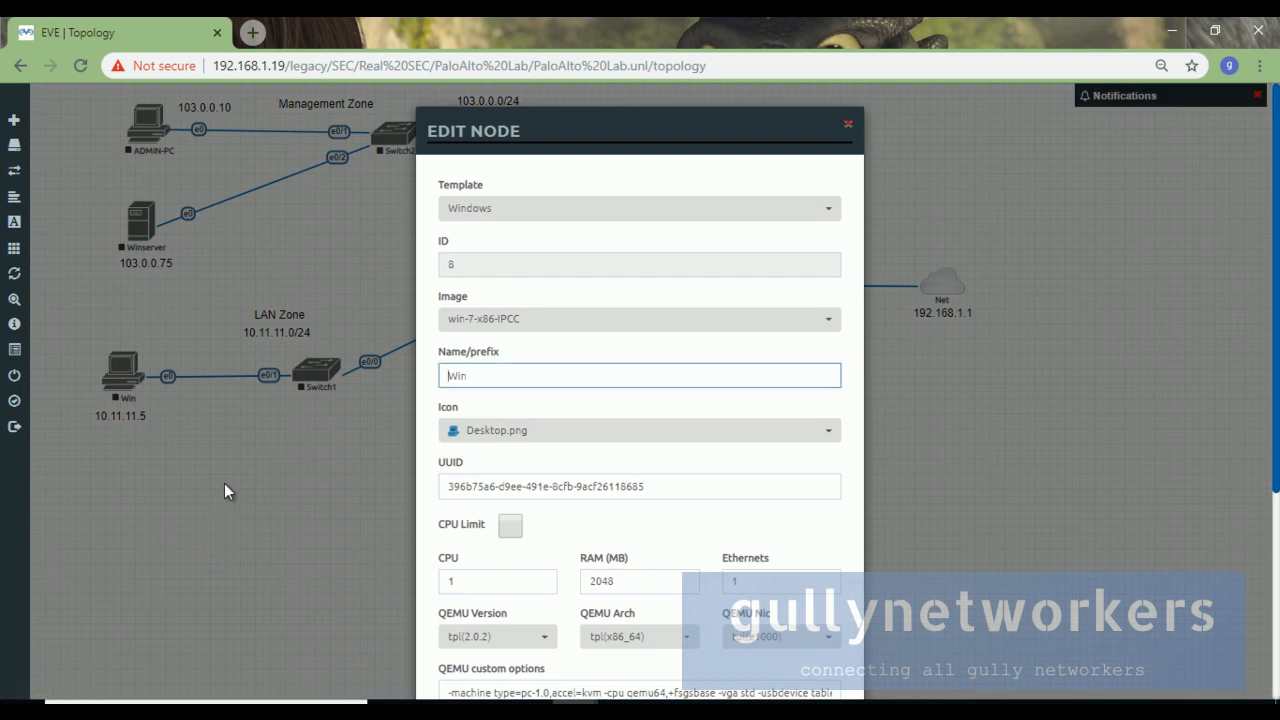
{"action": "left_click", "coordinate": [507, 369]}
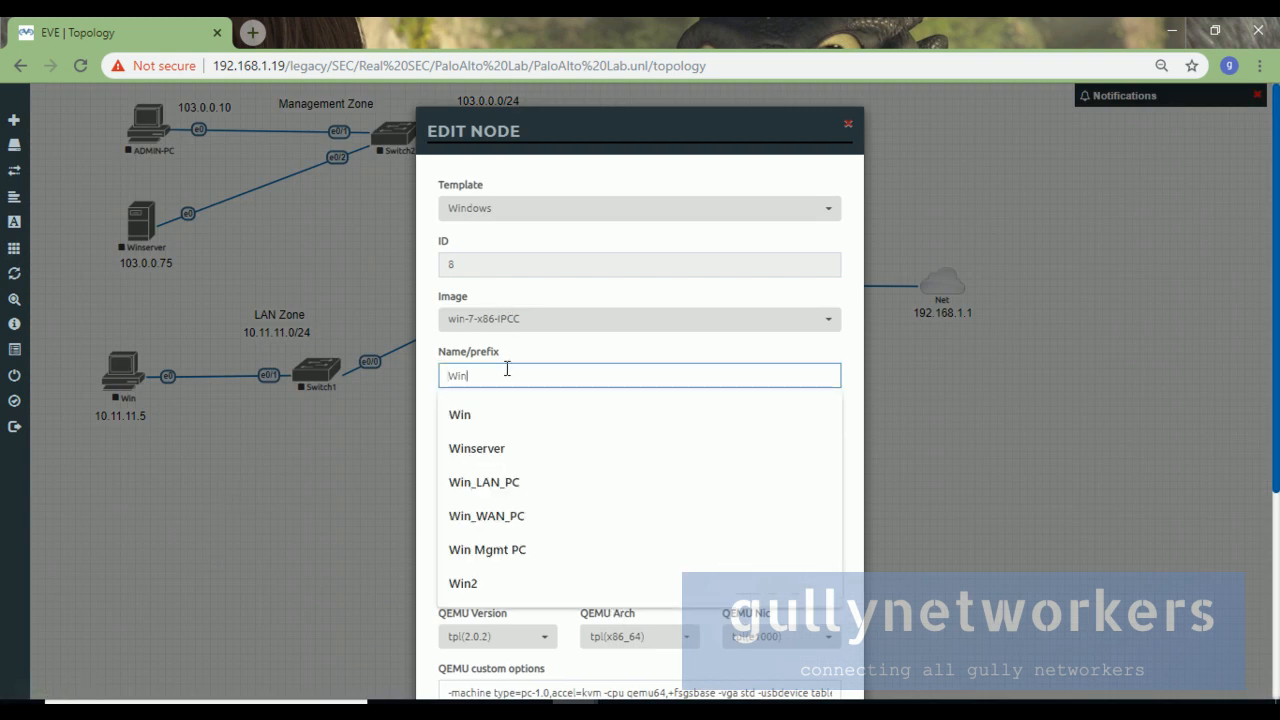
{"action": "type", "text": "_"}
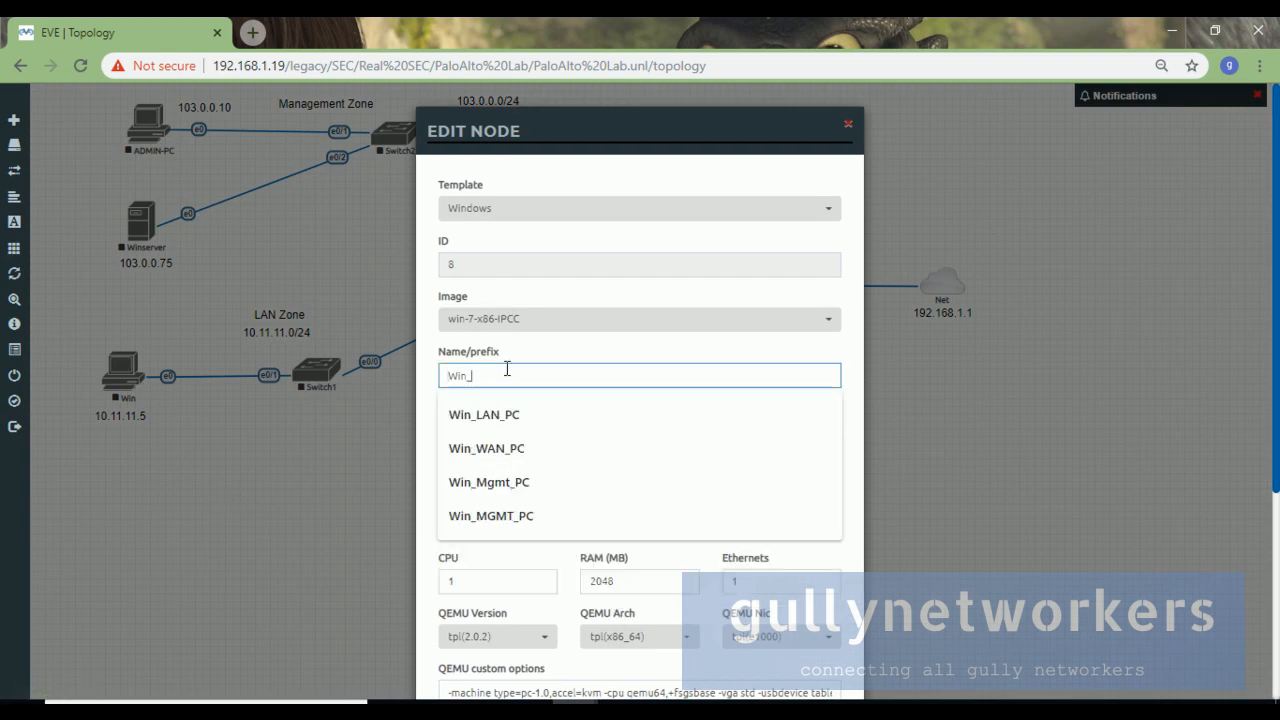
{"action": "left_click", "coordinate": [463, 415]}
{"action": "scroll", "coordinate": [580, 555], "scroll_direction": "down", "scroll_amount": 3}
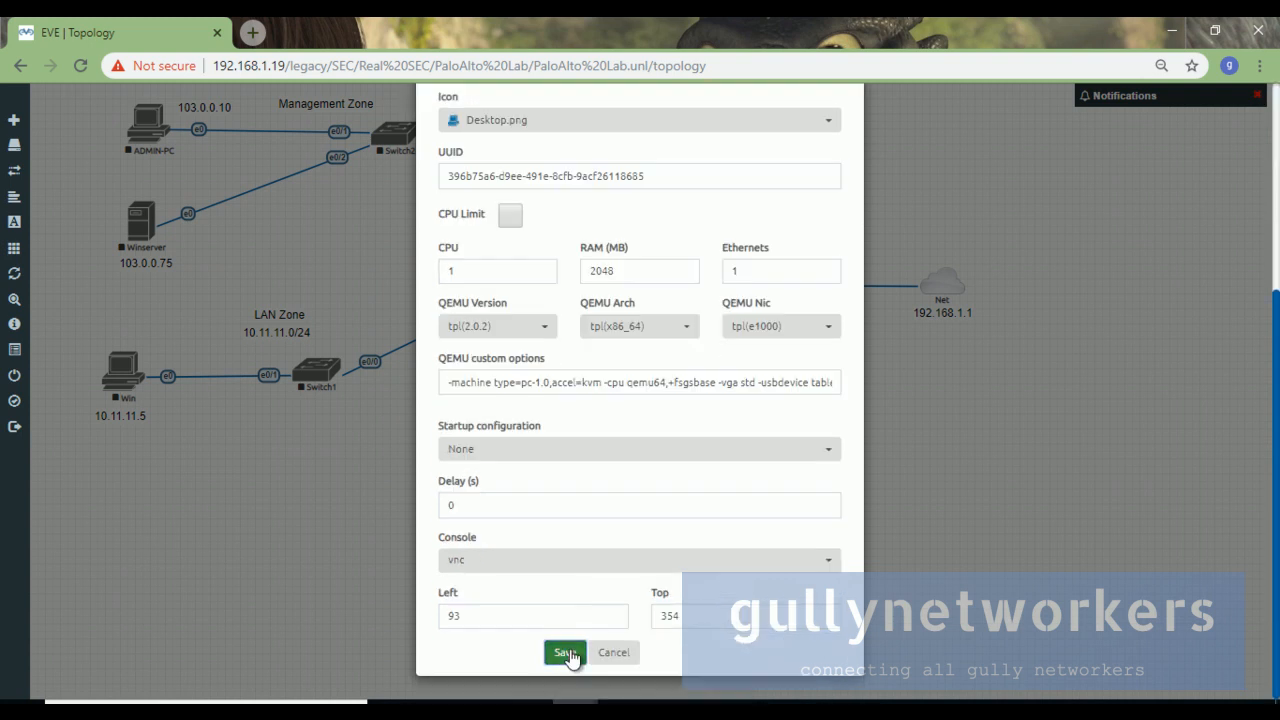
{"action": "left_click", "coordinate": [566, 653]}
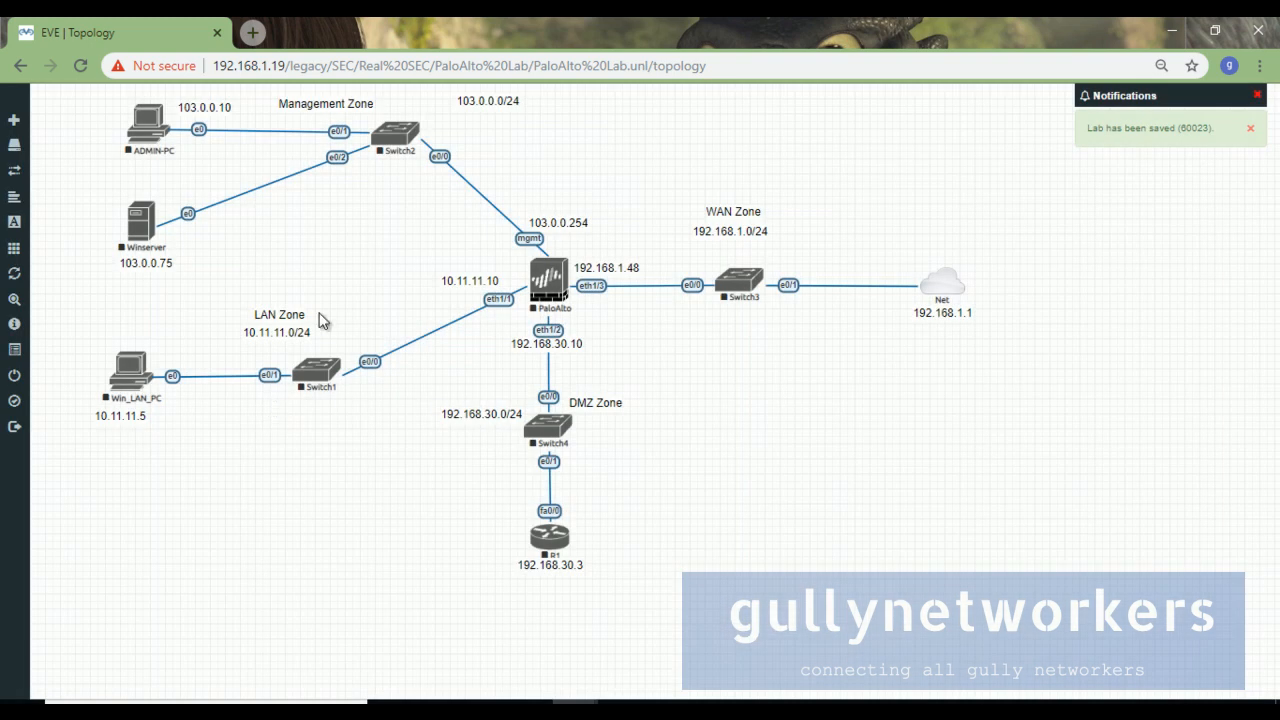
Move the Management Zone label below the link between Winserver and Switch2.
{"action": "left_click_drag", "start_coordinate": [324, 103], "coordinate": [333, 200]}
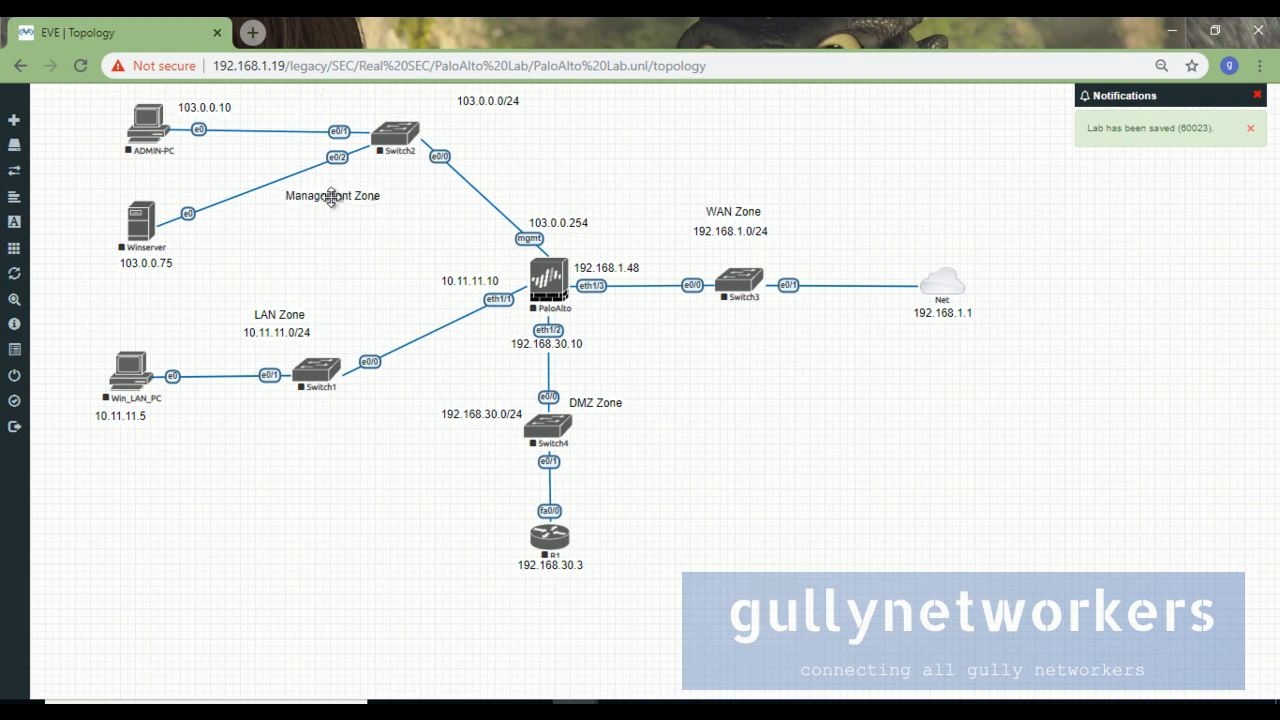